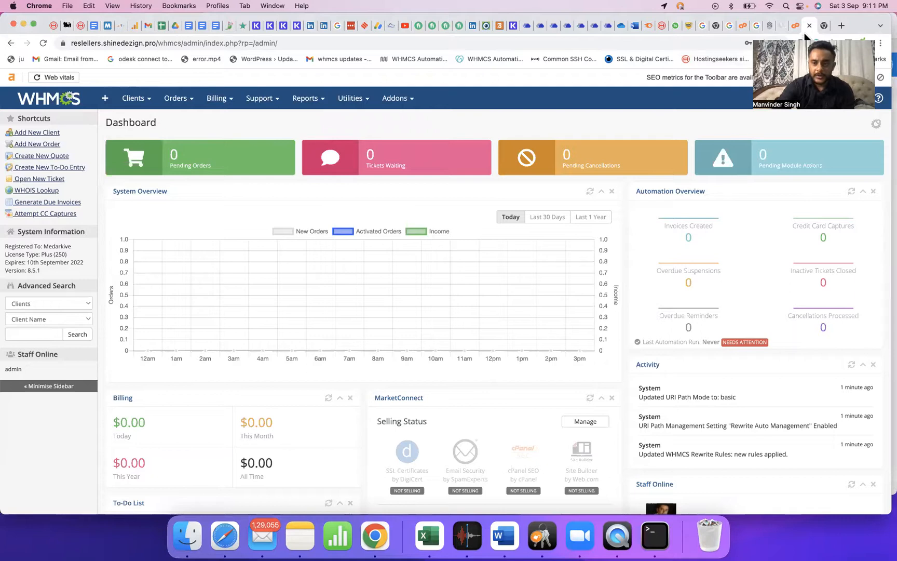
Return to the WHMCS admin and open System Settings from the wrench menu.
click(795, 25)
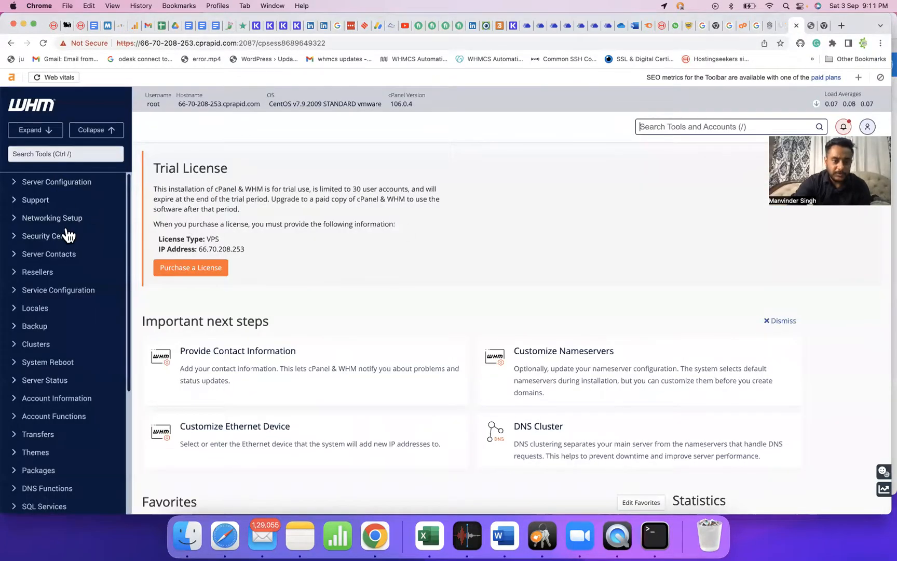
scroll(67, 228, down, 5)
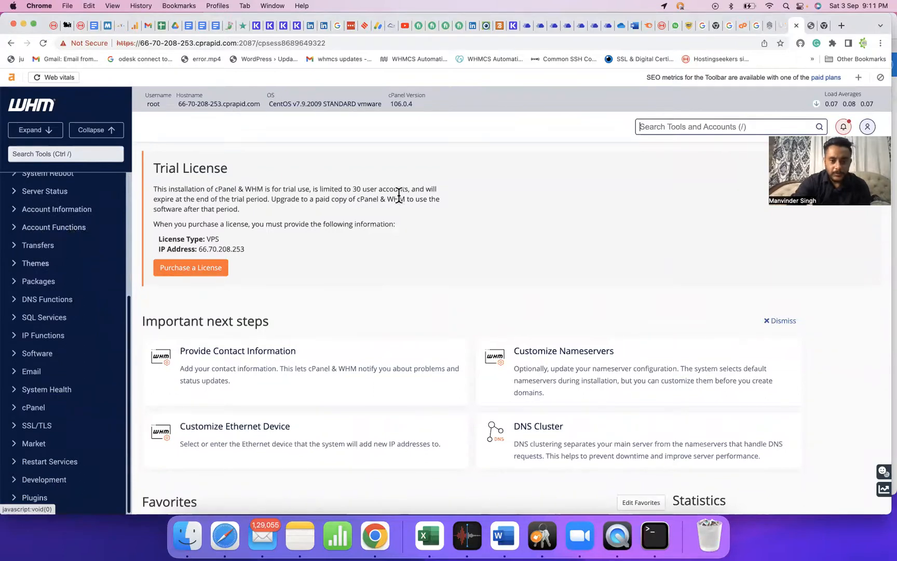
click(809, 24)
click(835, 99)
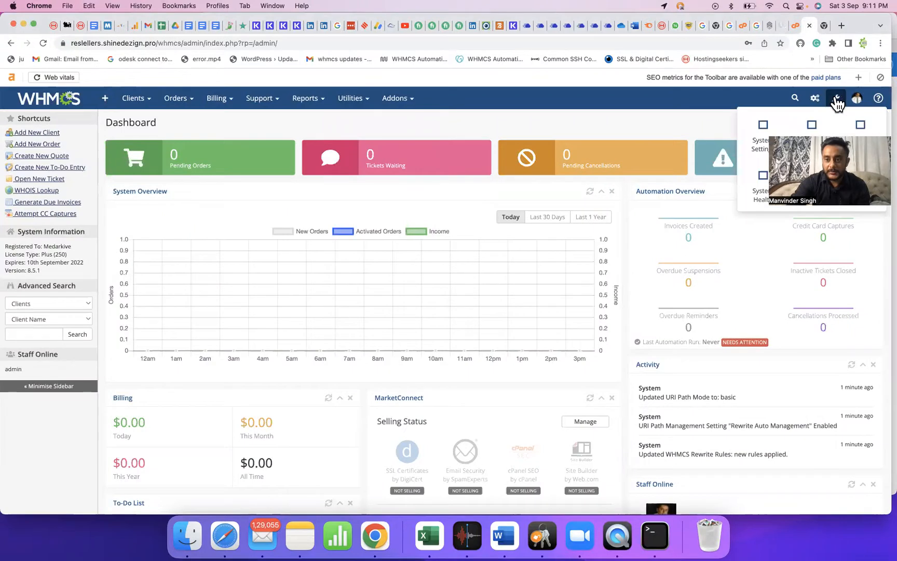
click(775, 130)
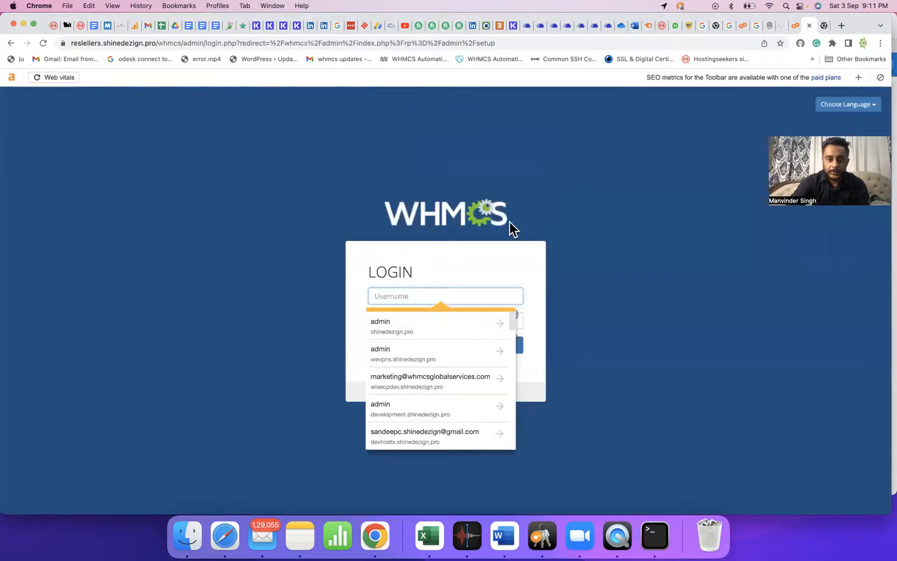
Sign in as admin and open the Servers configuration page.
text(admin)
key(Tab)
text(********)
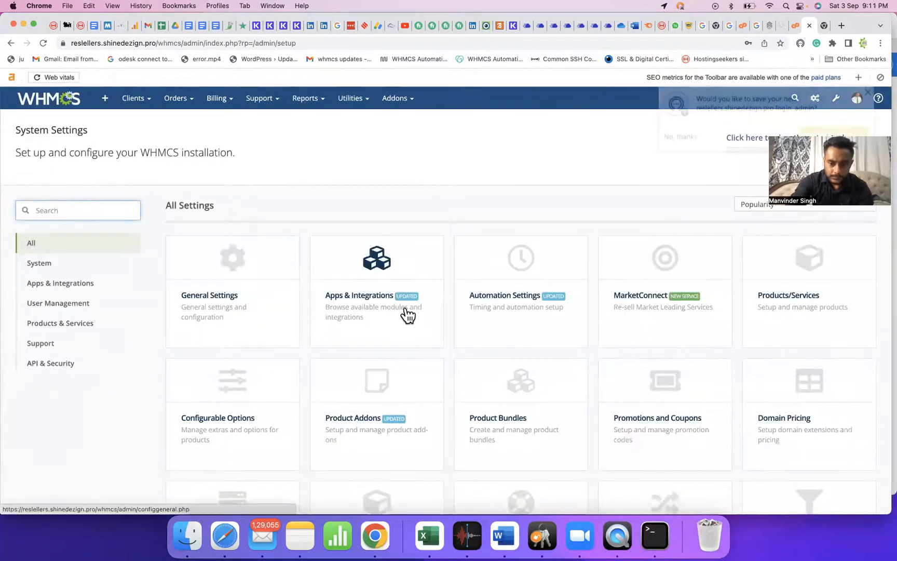
scroll(475, 292, down, 1)
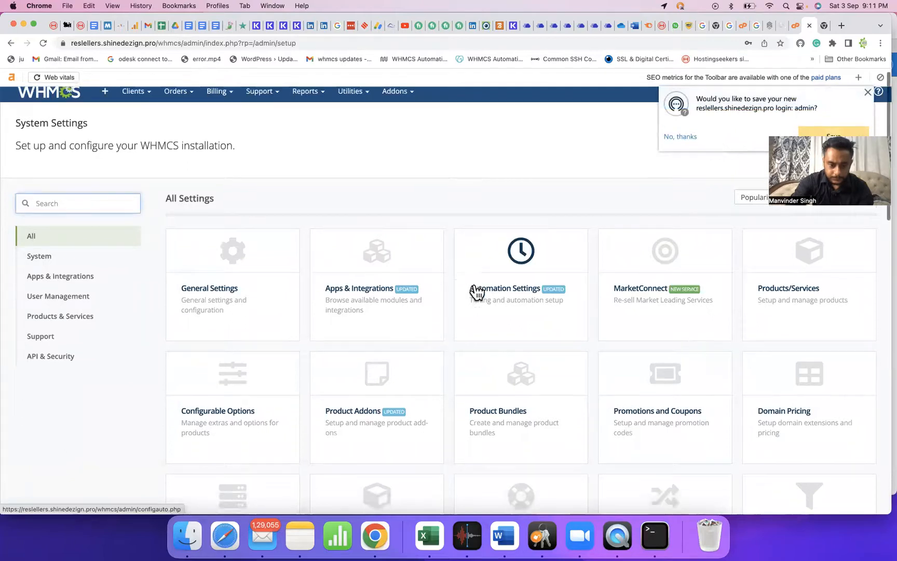
scroll(476, 292, down, 5)
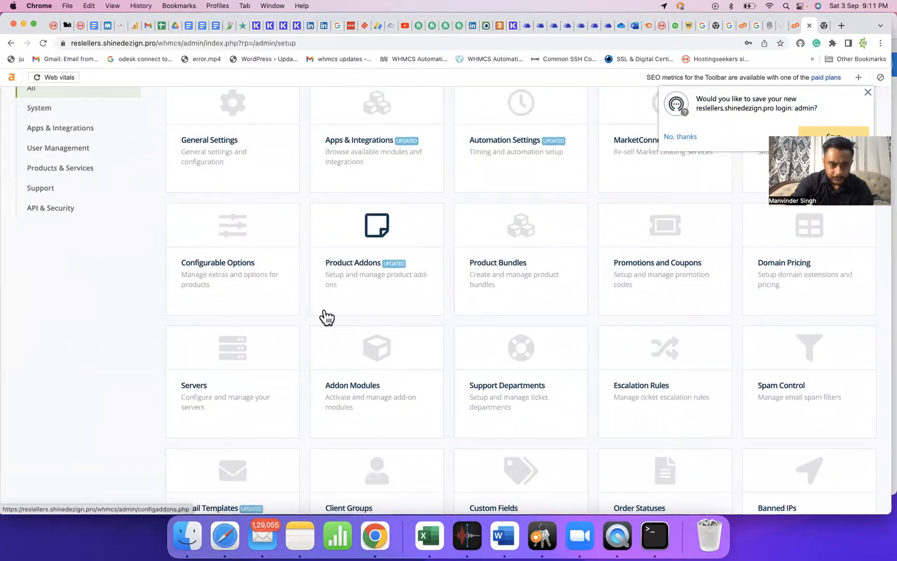
click(245, 361)
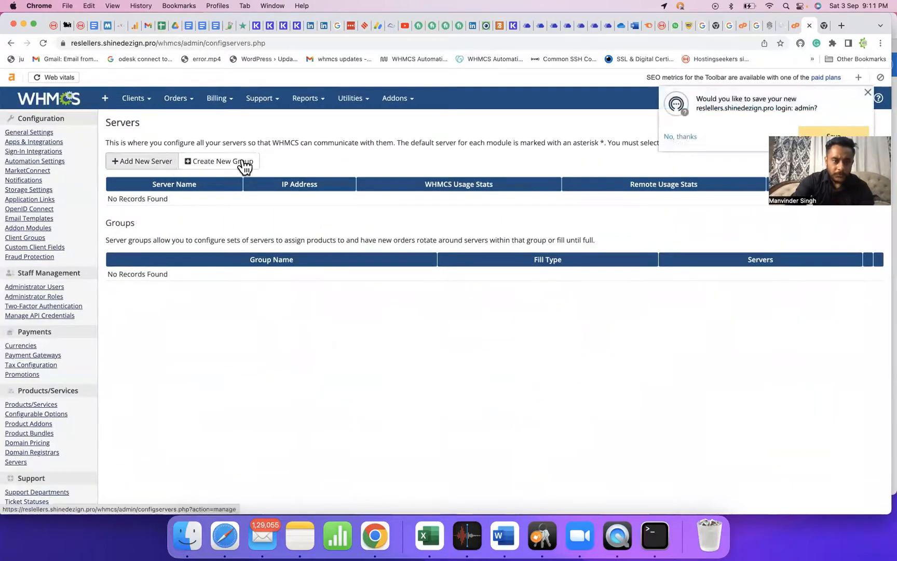
Create and save a server group named 'Shared hosting server'.
click(244, 165)
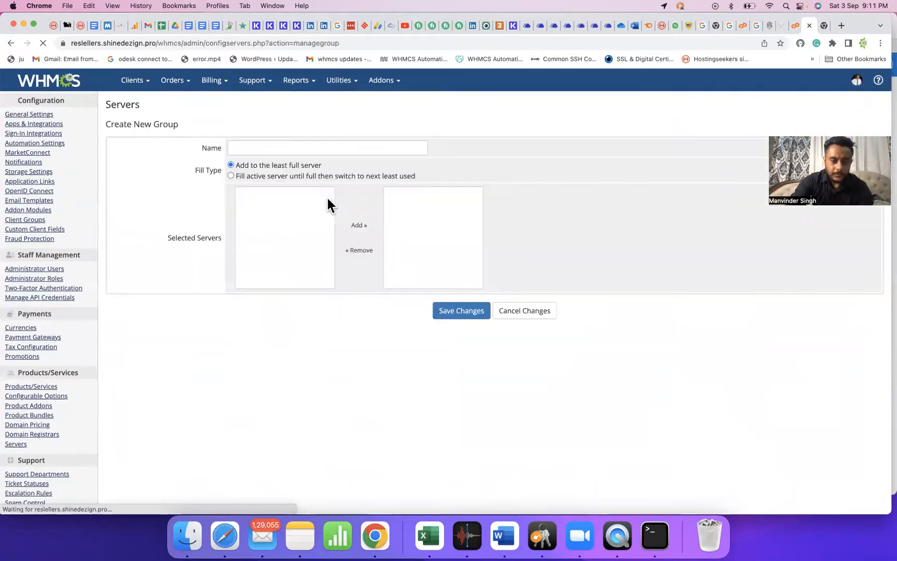
click(350, 164)
text(Se)
key(BackSpace)
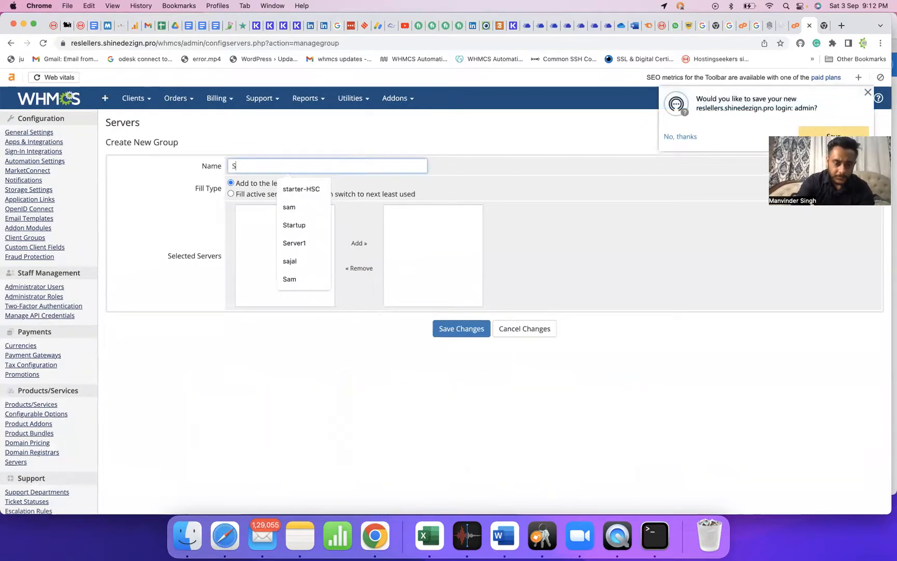
text(hared hosting server)
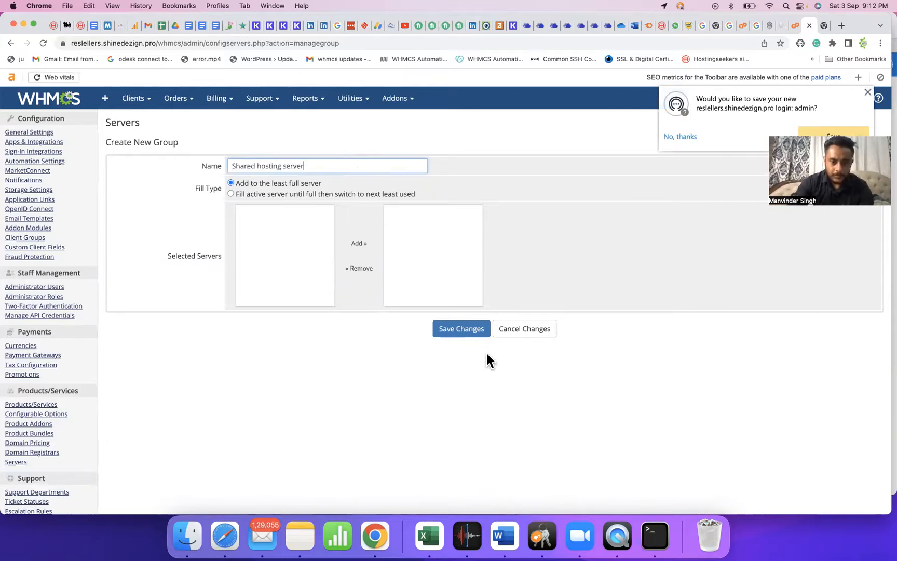
click(470, 329)
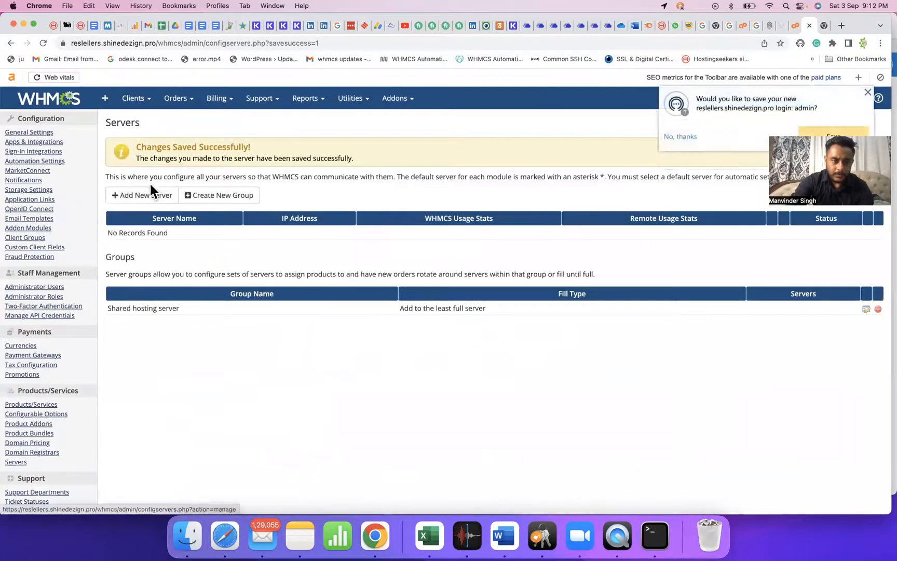
click(145, 199)
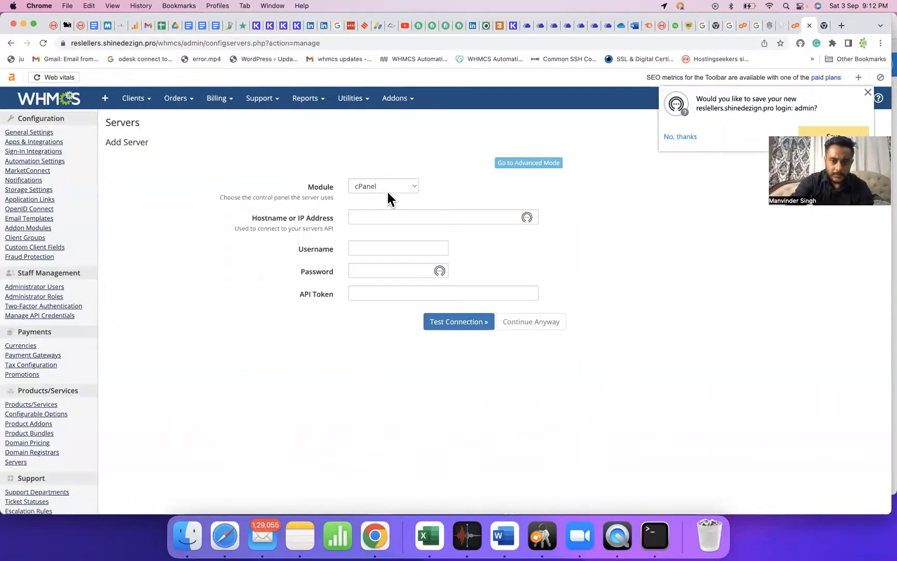
Fill in the new cPanel server's hostname 66.70.208.253 from Notes and username root.
click(381, 213)
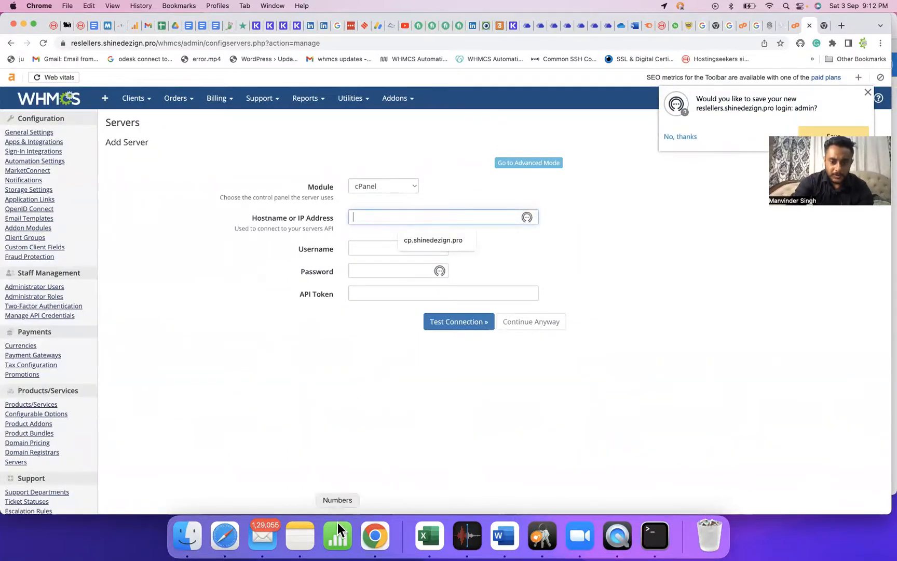
click(301, 530)
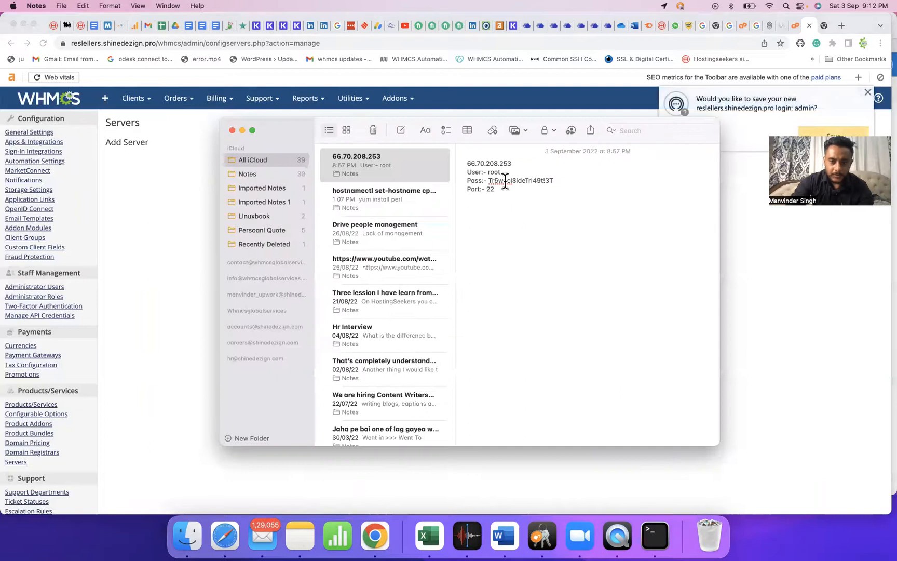
double_click(491, 163)
key(super+c)
key(super+Tab)
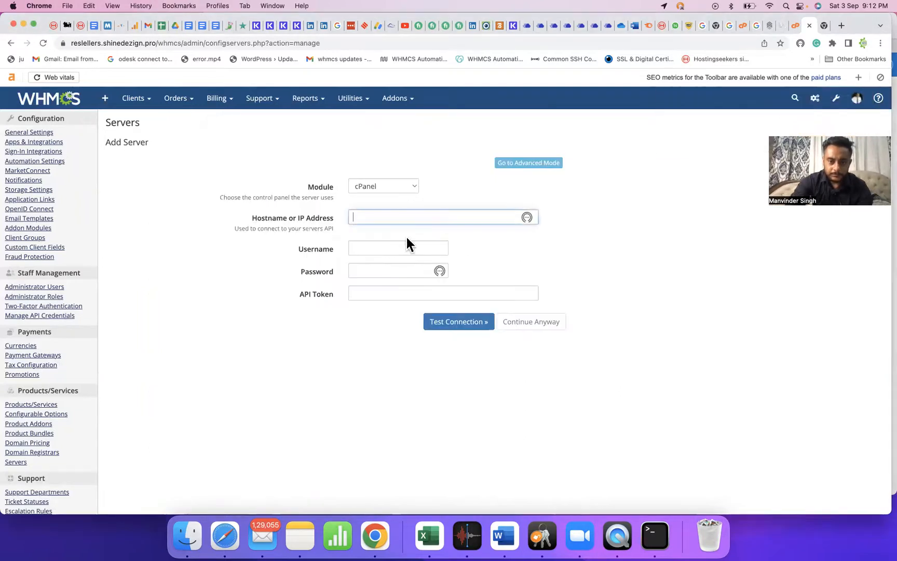
key(super+v)
key(Tab)
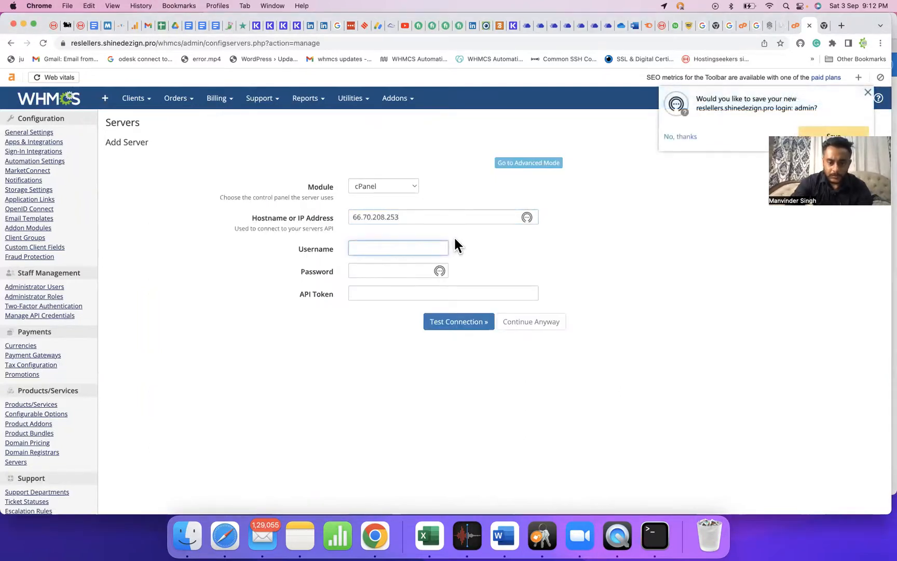
text(root)
key(Tab)
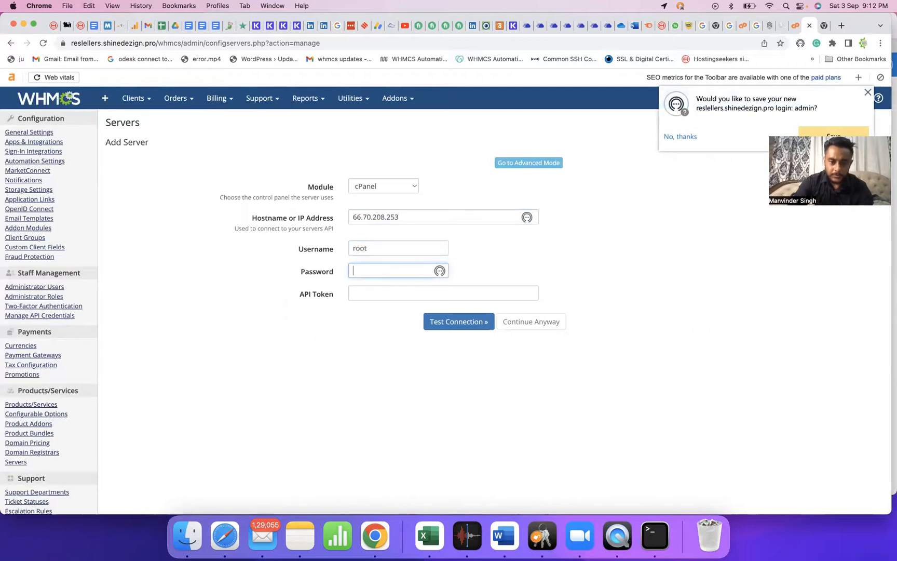
Paste the server password from Notes, test the connection, and save the server.
key(super+Tab)
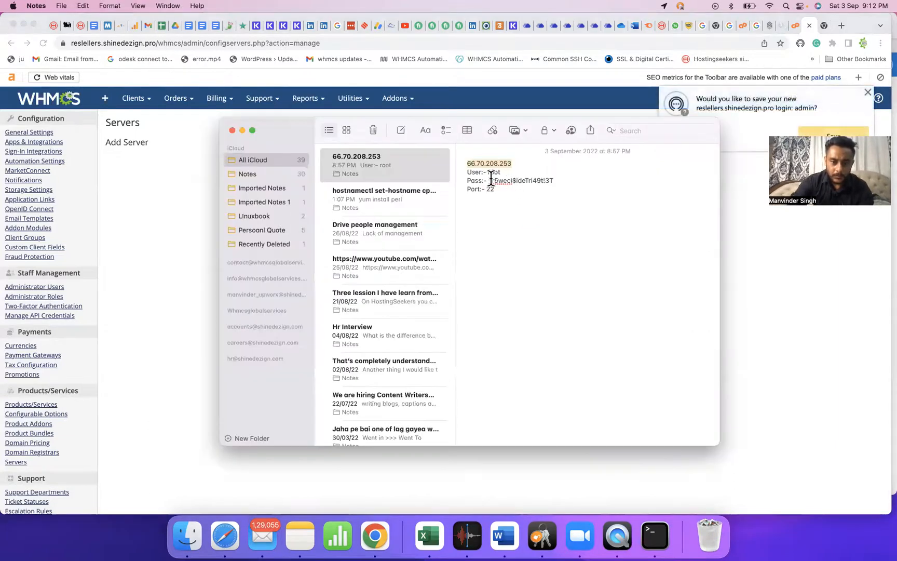
drag(489, 181, 544, 180)
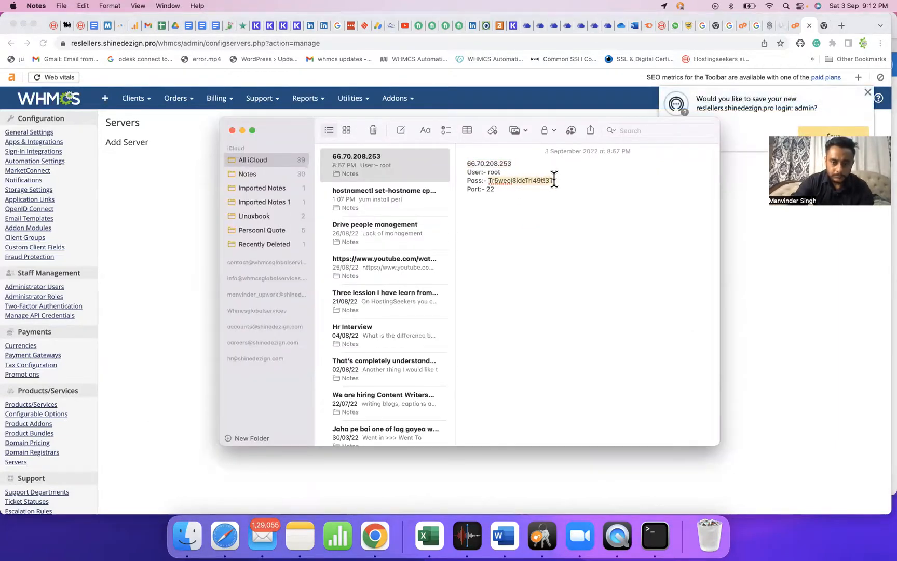
key(super+c)
key(super+Tab)
key(super+v)
click(460, 322)
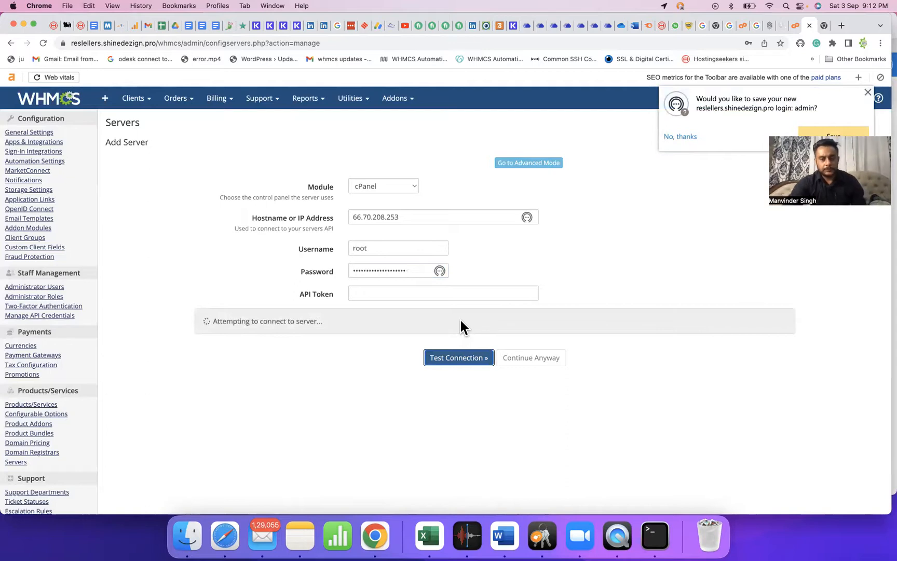
click(680, 137)
scroll(506, 369, down, 10)
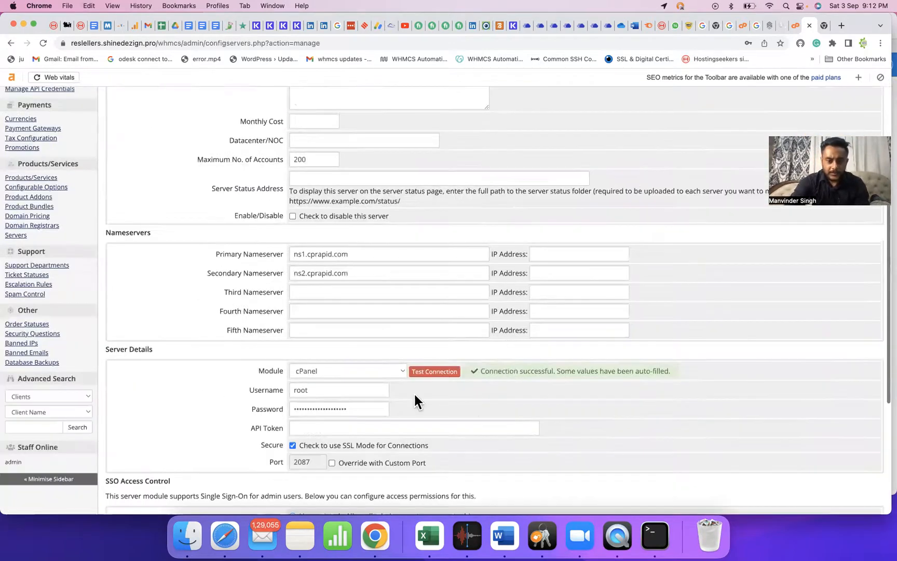
click(461, 434)
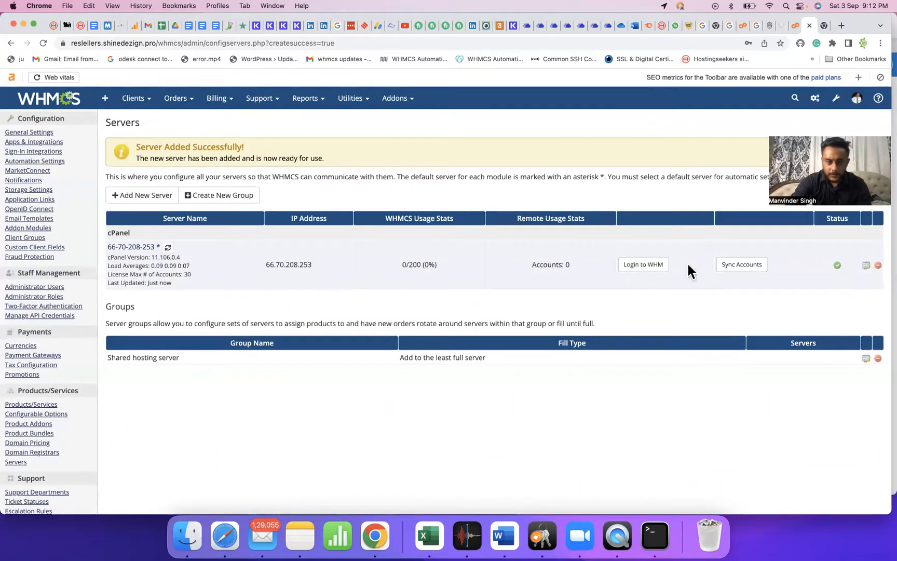
click(866, 358)
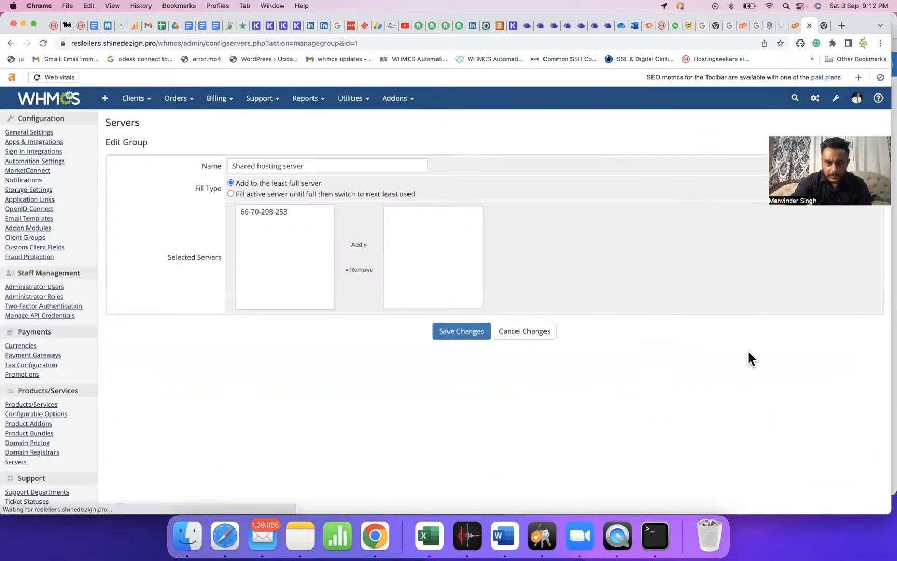
click(292, 212)
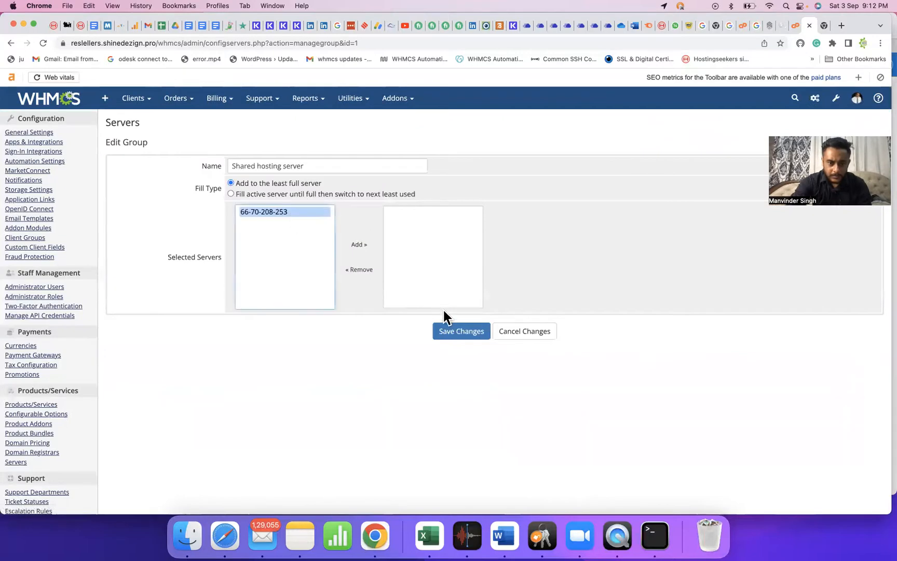
click(455, 335)
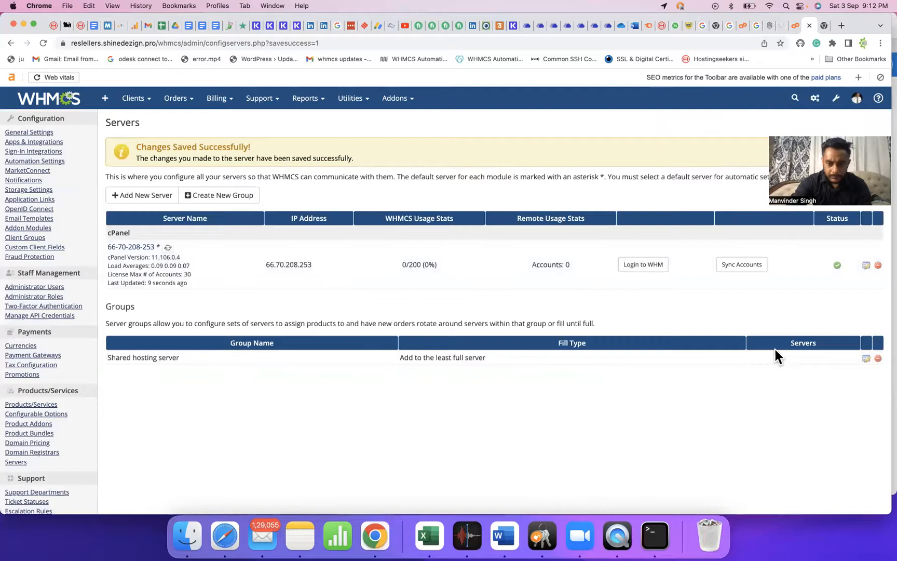
click(866, 359)
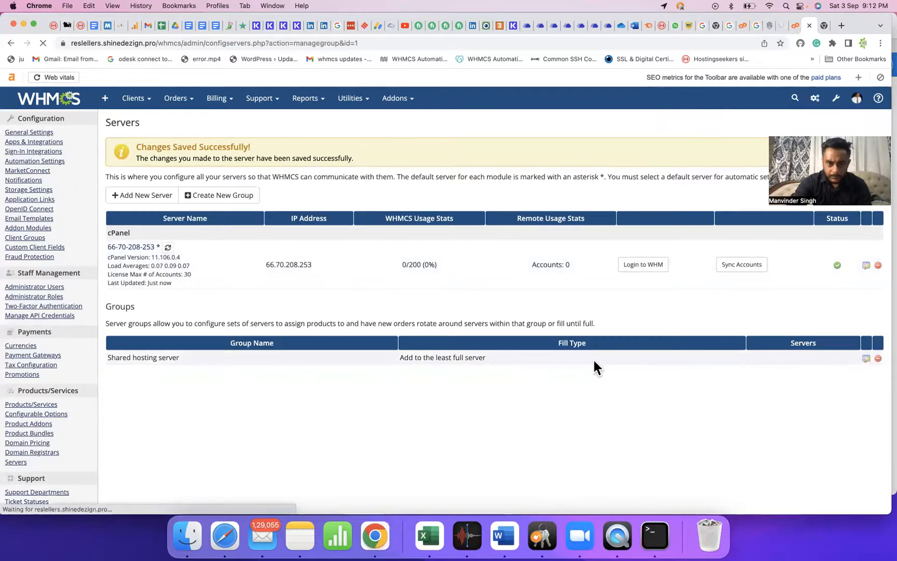
click(290, 213)
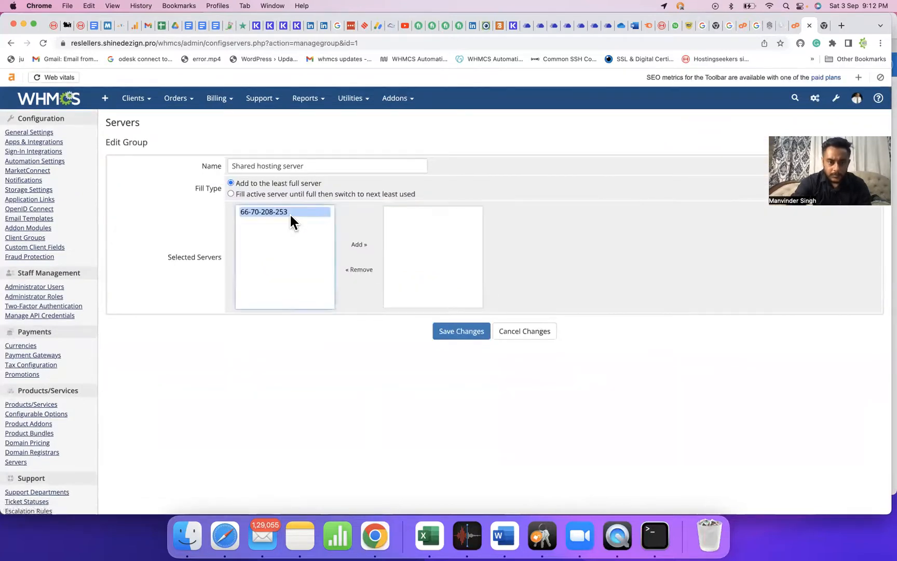
click(358, 244)
click(456, 330)
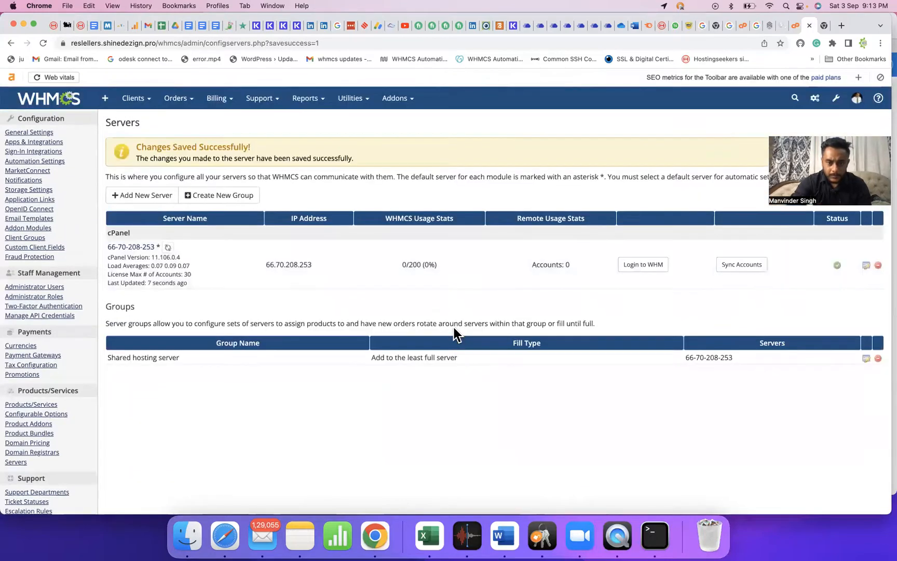
Open Products/Services under System Settings and confirm the admin password.
click(815, 99)
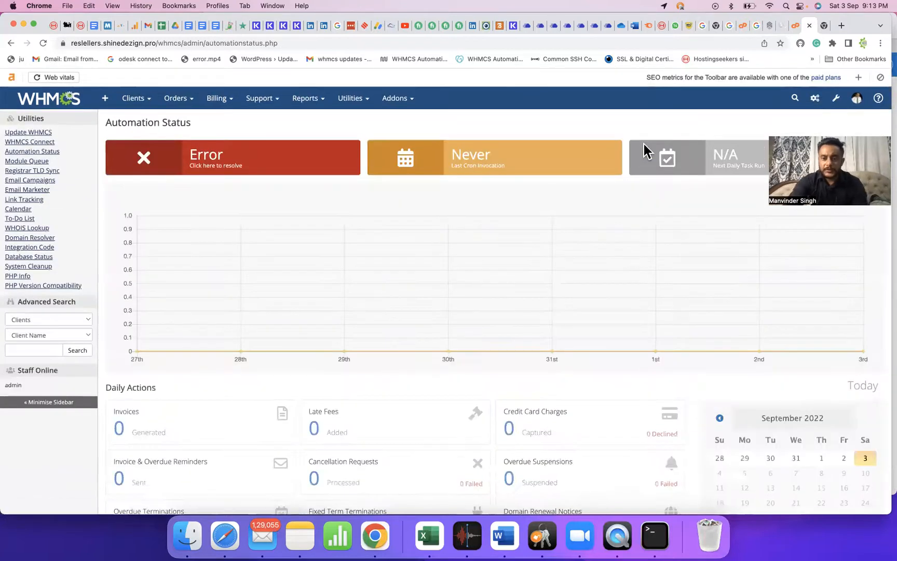
click(841, 98)
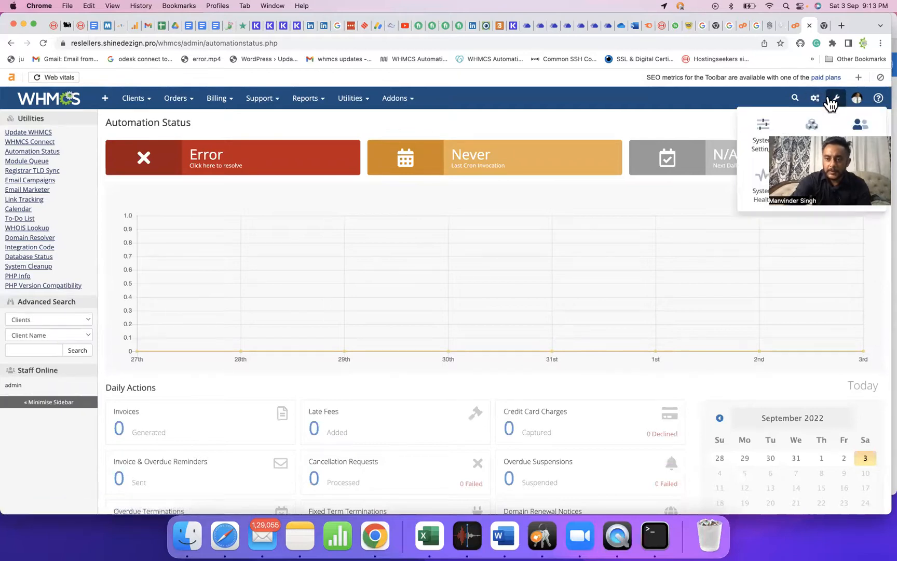
mouse_move(835, 99)
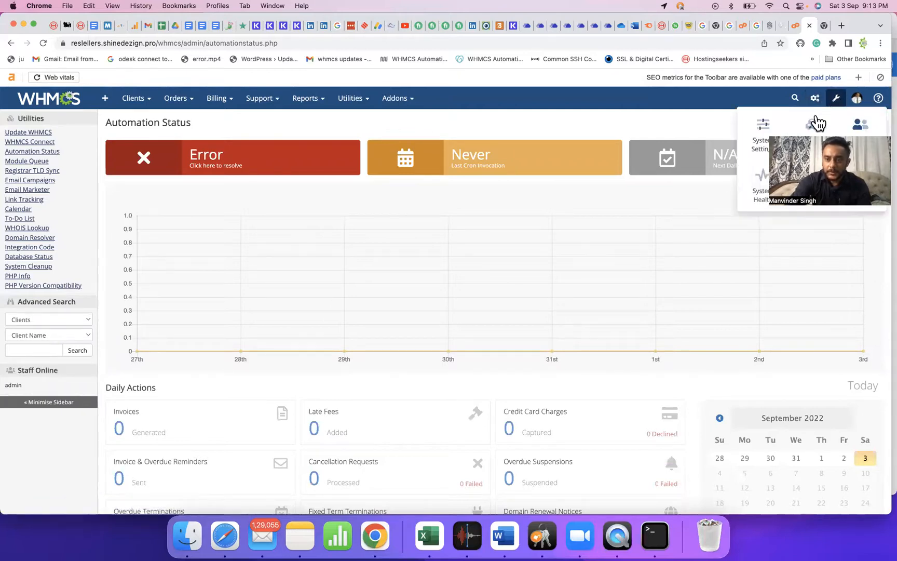
click(772, 134)
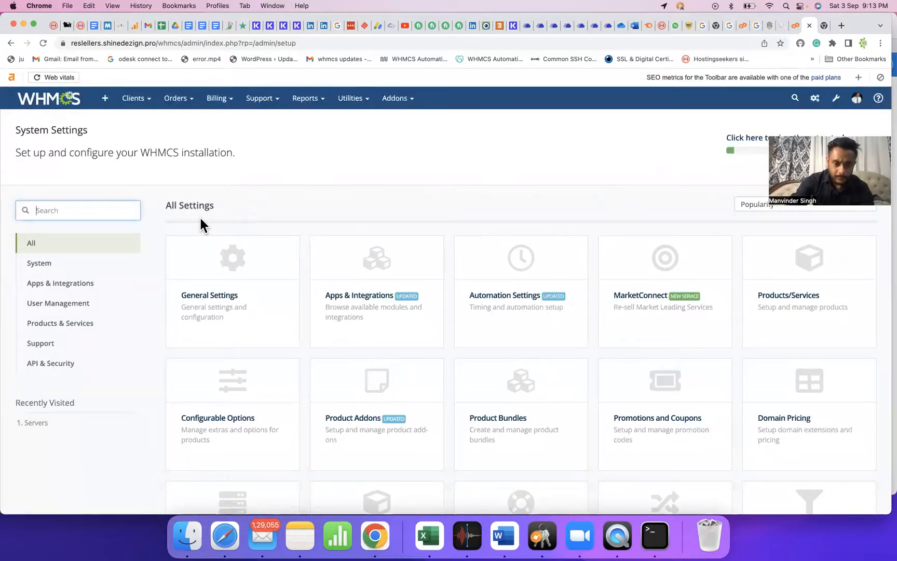
click(805, 274)
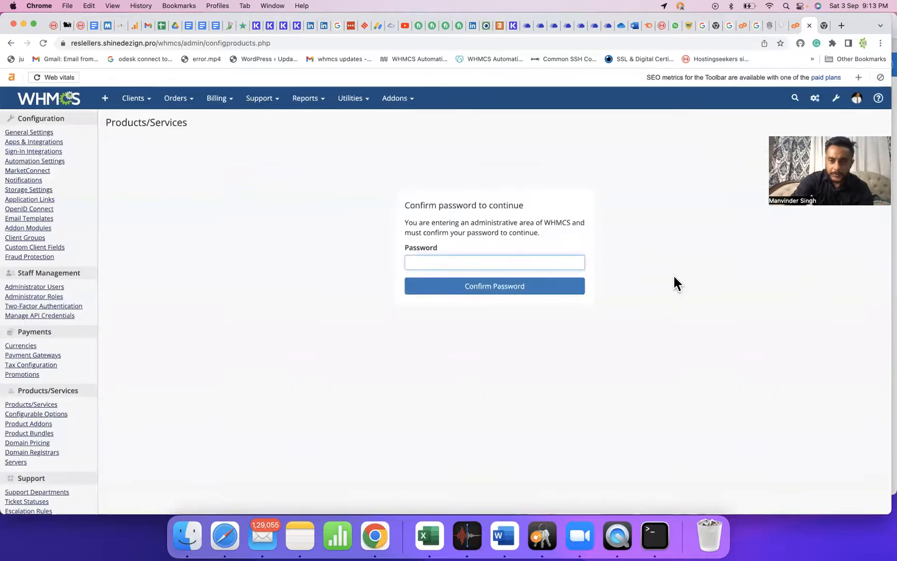
text(•••••)
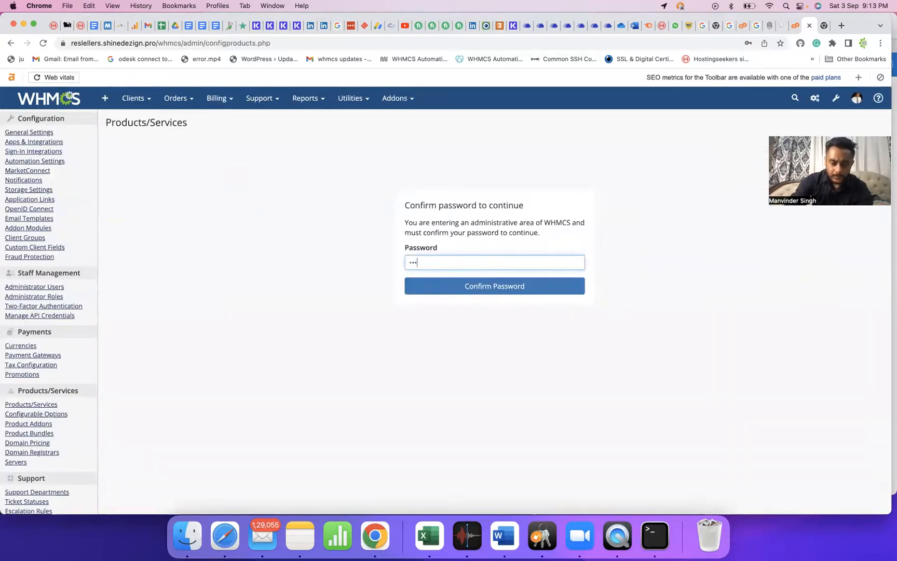
text(•••••)
key(Return)
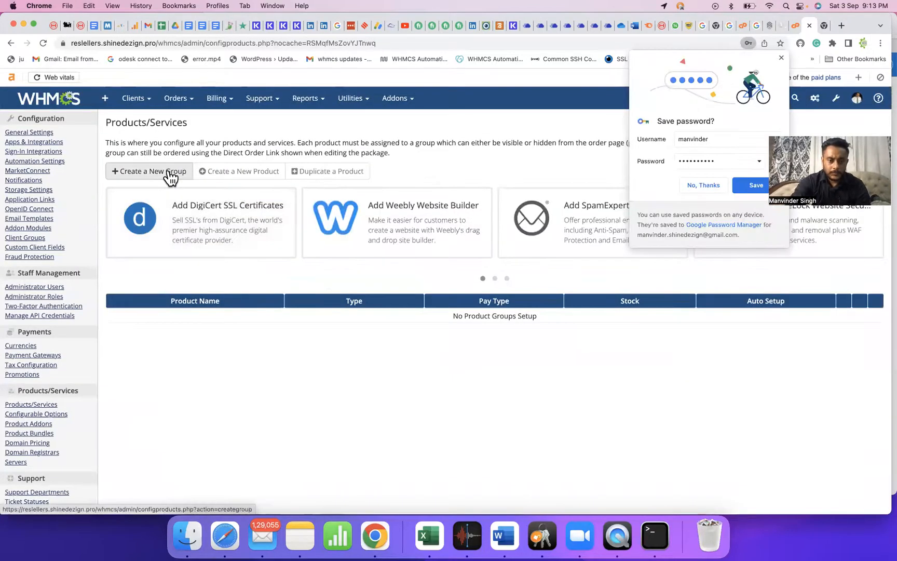
Create and save a product group named 'Shared hosting', then return to the product list.
click(170, 176)
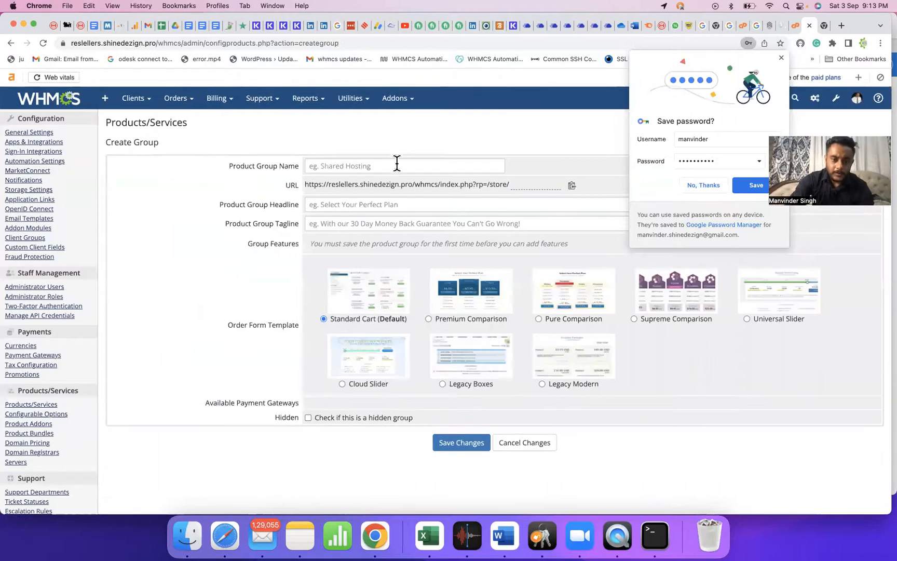
click(393, 167)
text(Sh)
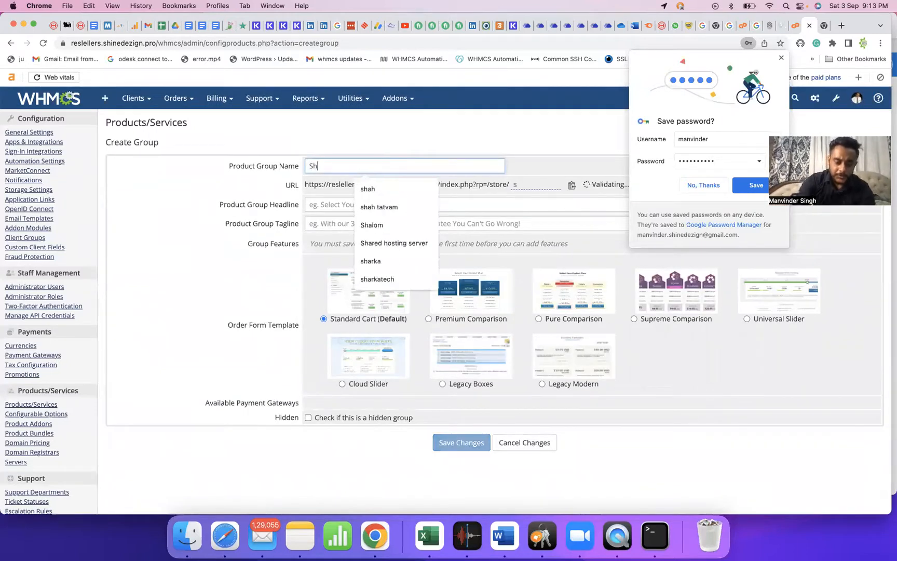
text(ared hosting)
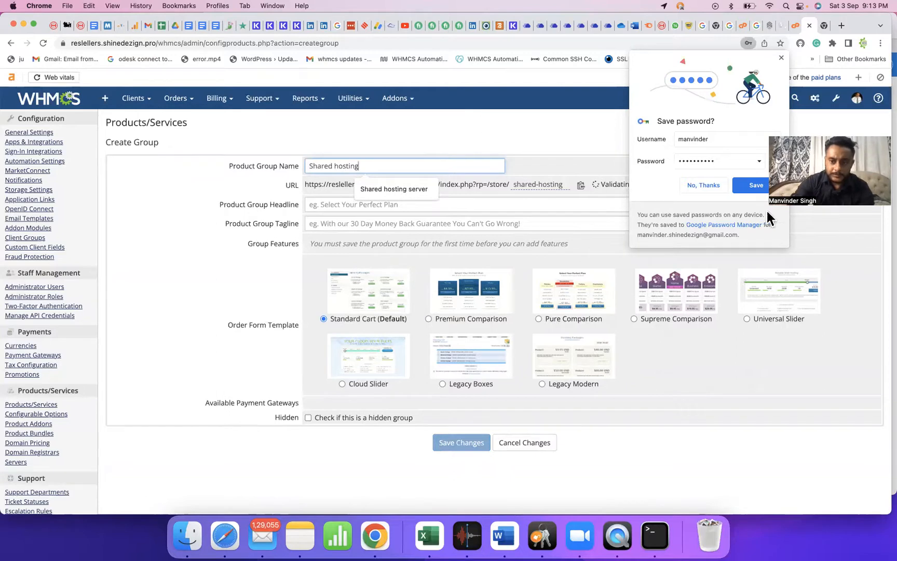
click(706, 186)
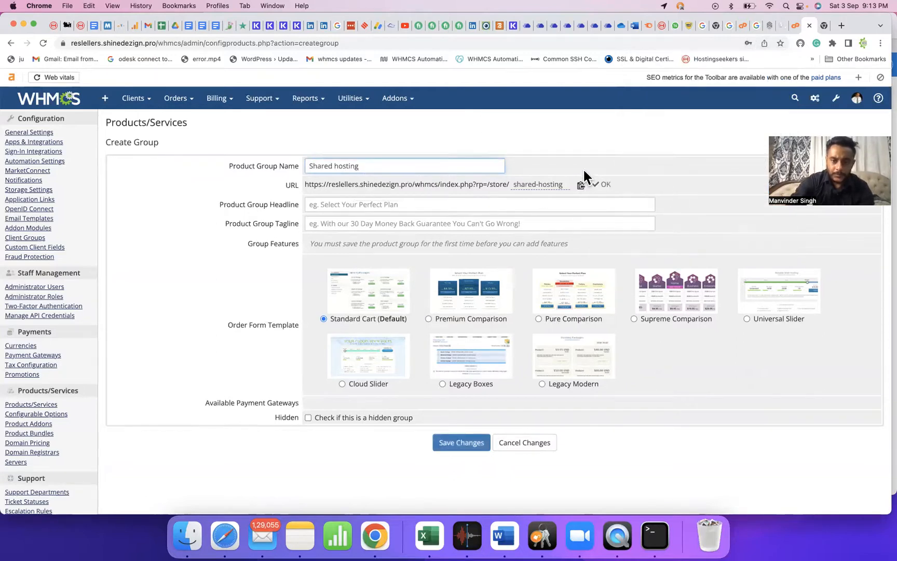
click(456, 443)
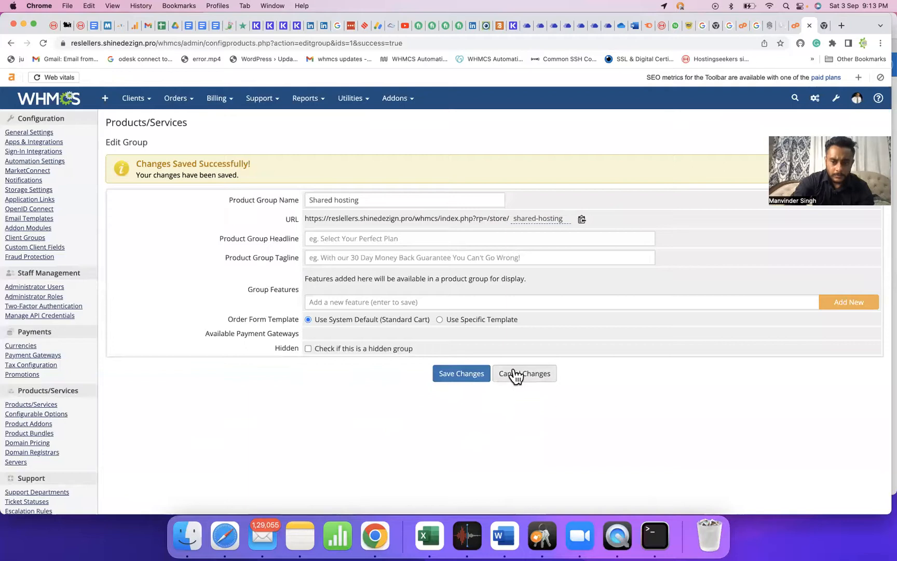
click(457, 372)
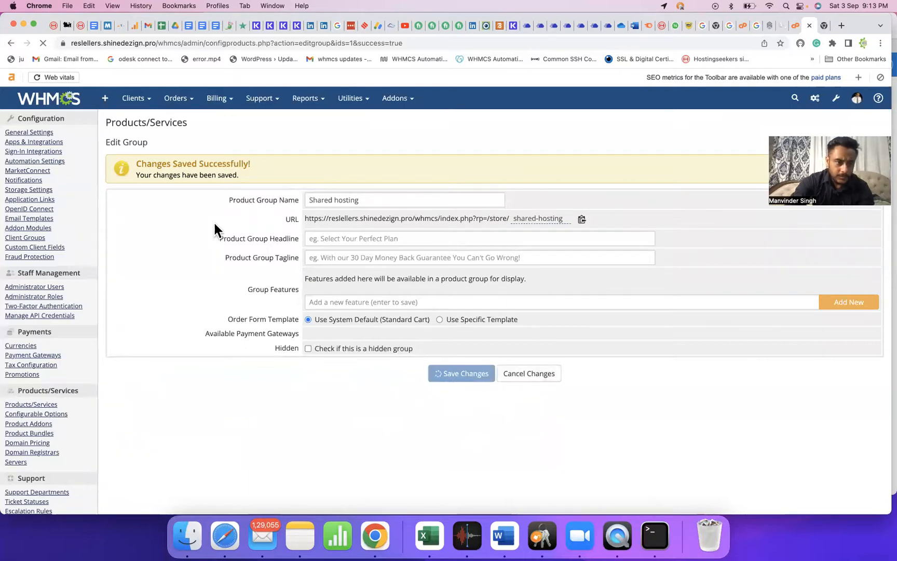
click(517, 378)
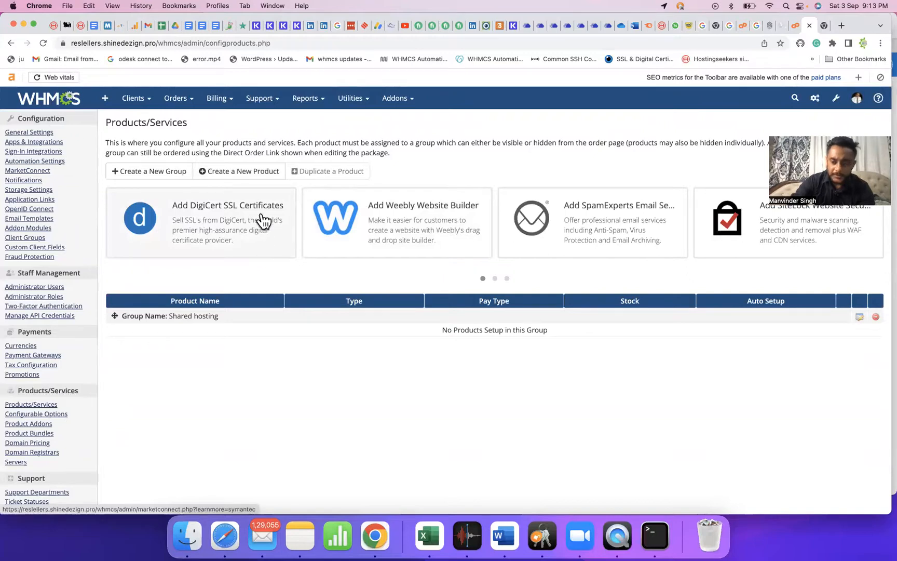
Begin a new product from the Products/Services page.
click(236, 172)
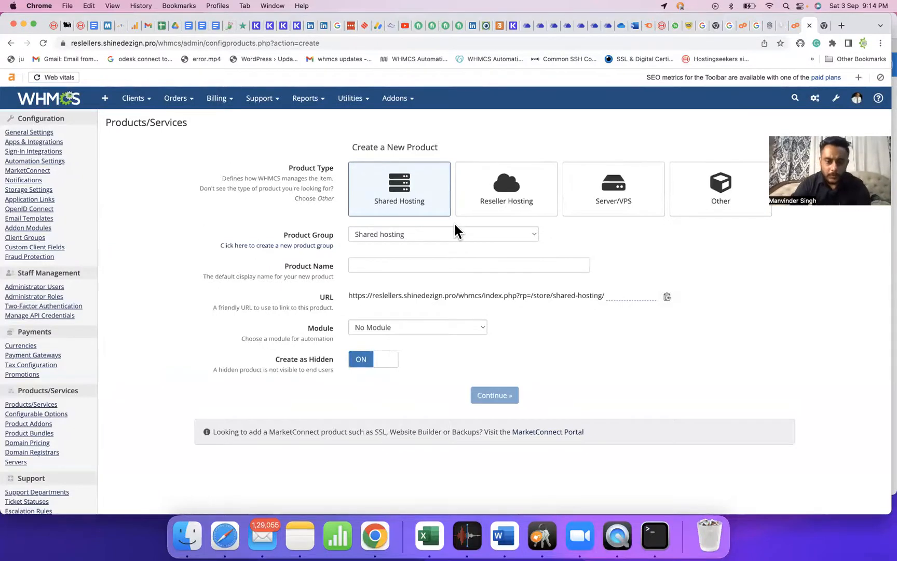
Create the visible product '1 GB Hosting' using the cPanel module.
click(419, 263)
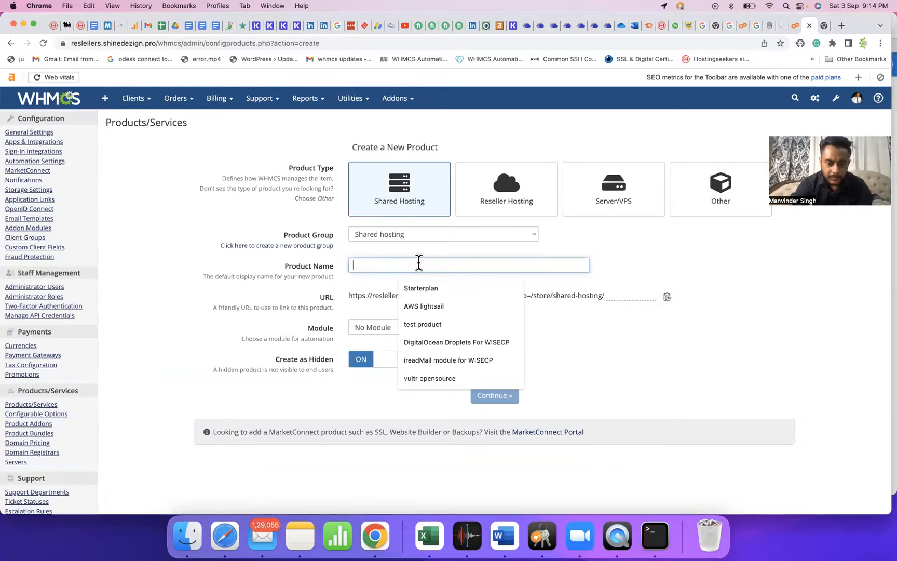
text(1 G)
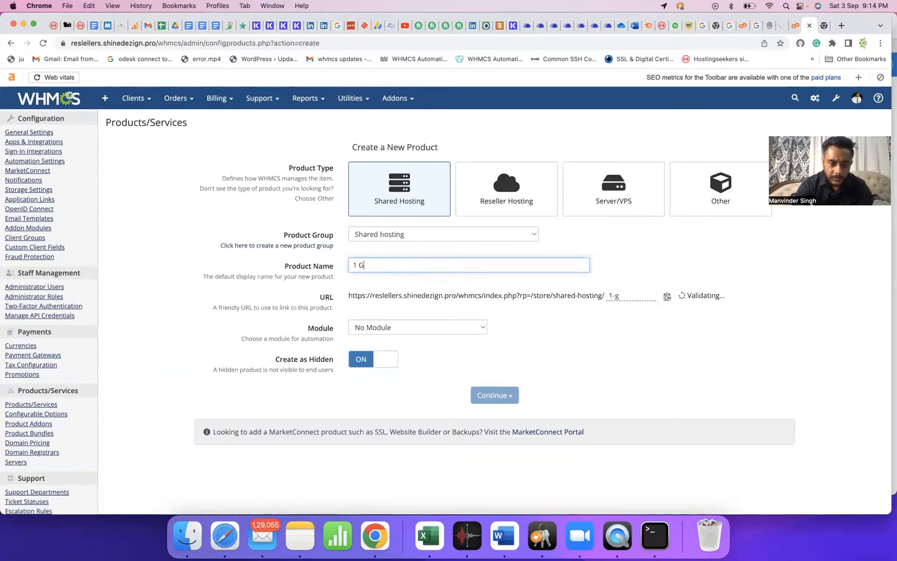
text(B Hosting)
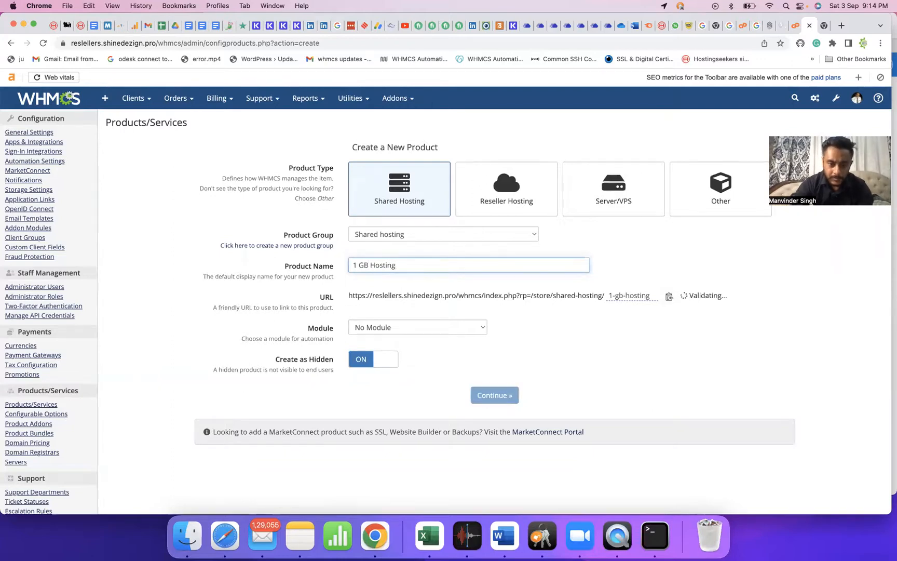
click(394, 324)
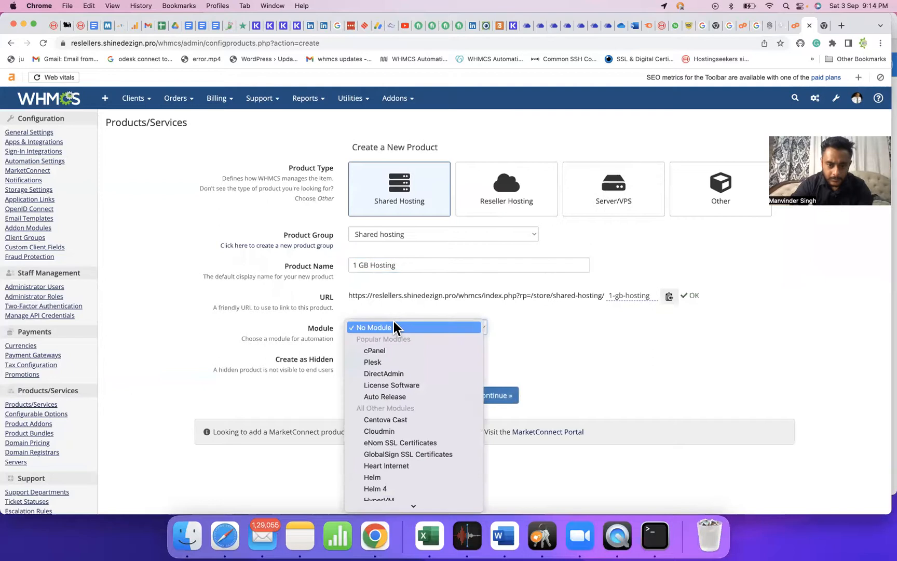
click(381, 349)
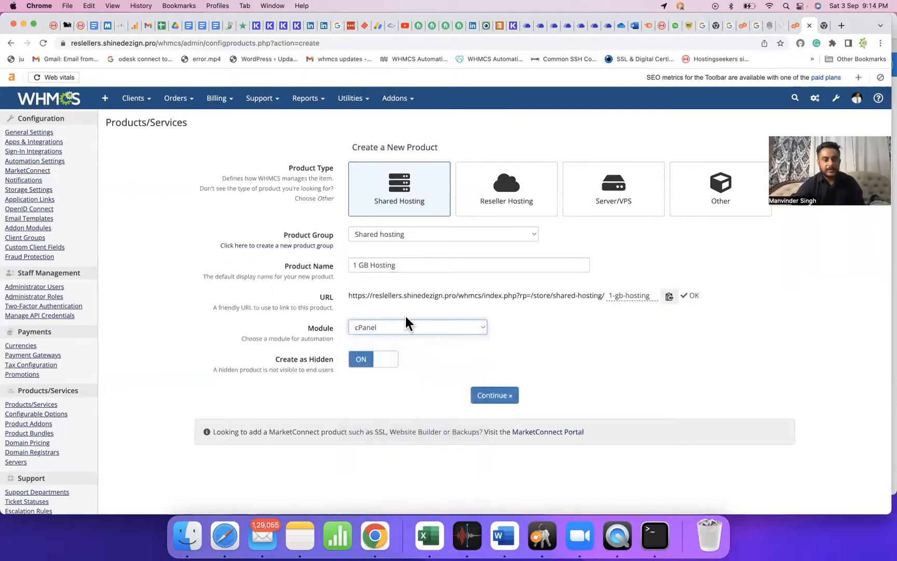
click(382, 361)
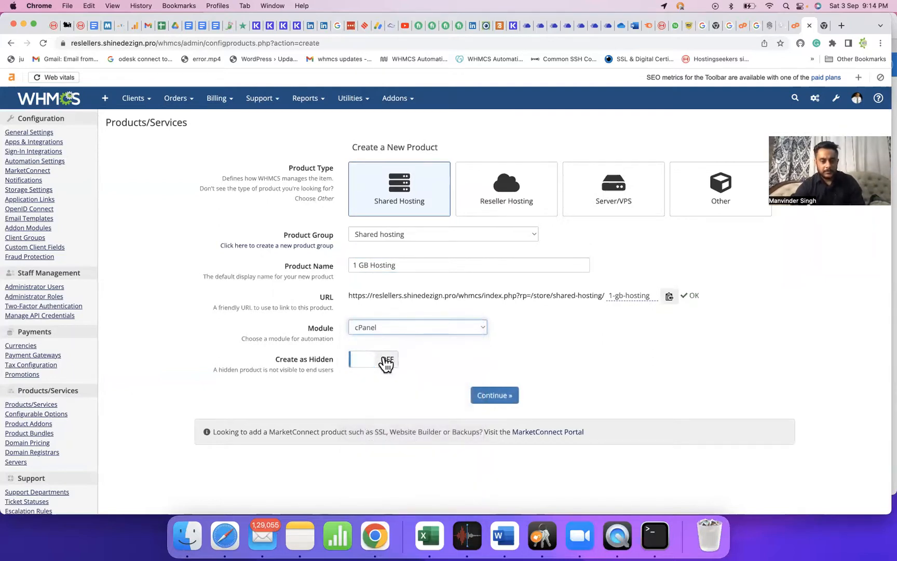
click(495, 395)
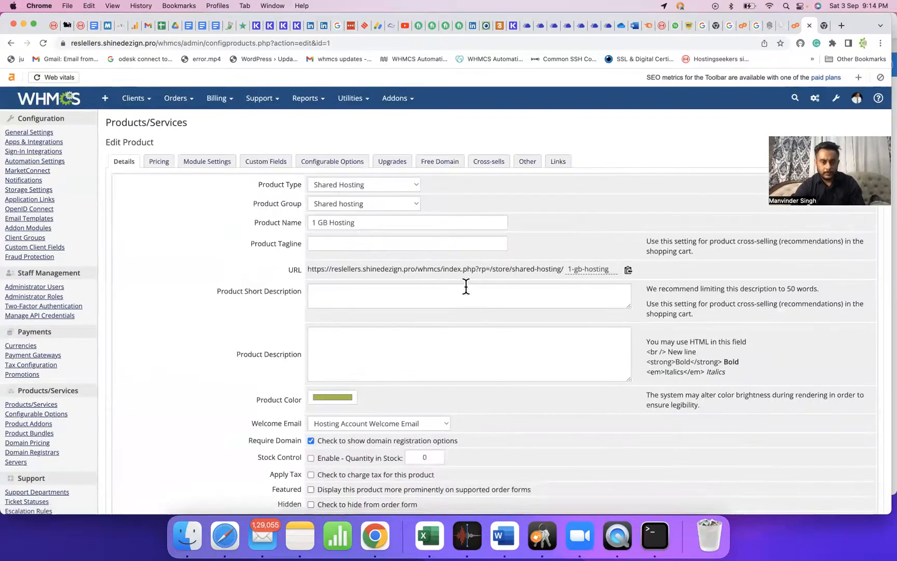
Write the description lines for 1 GB disk space, unlimited bandwidth, 5 email accounts, 5 MySQL databases.
click(366, 346)
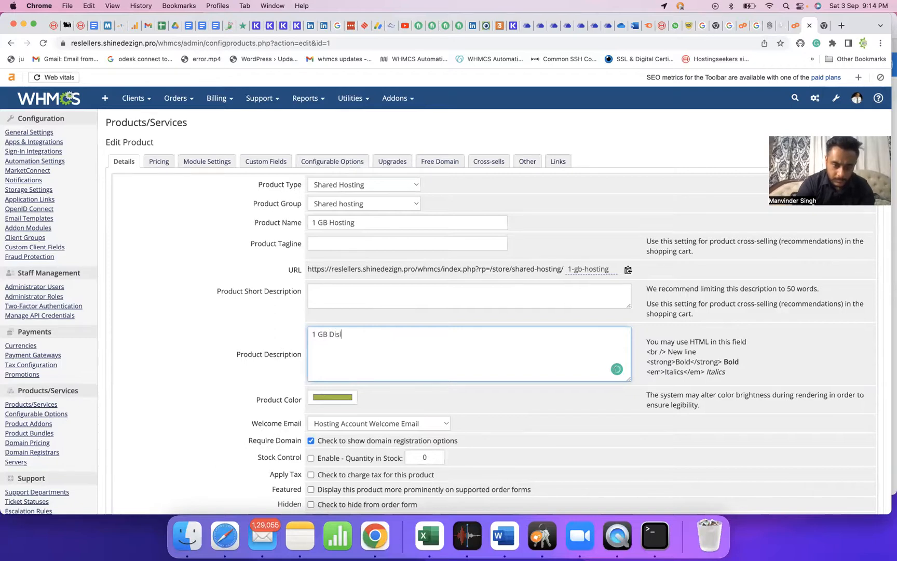
text(space)
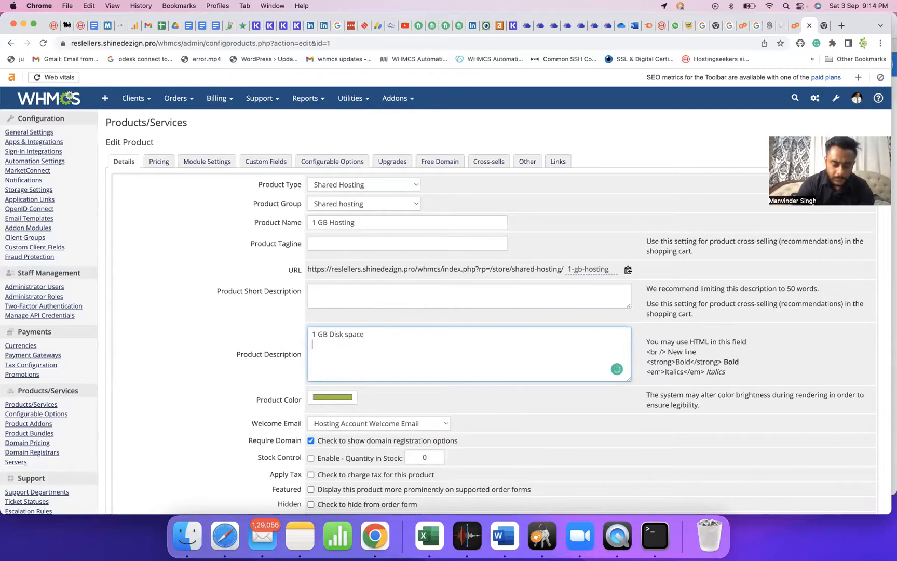
text(imted band)
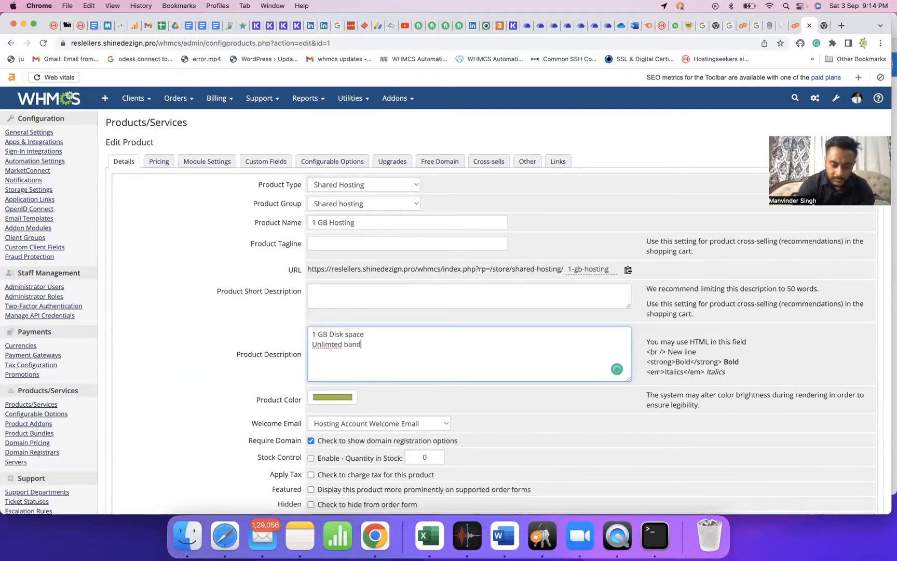
text(width)
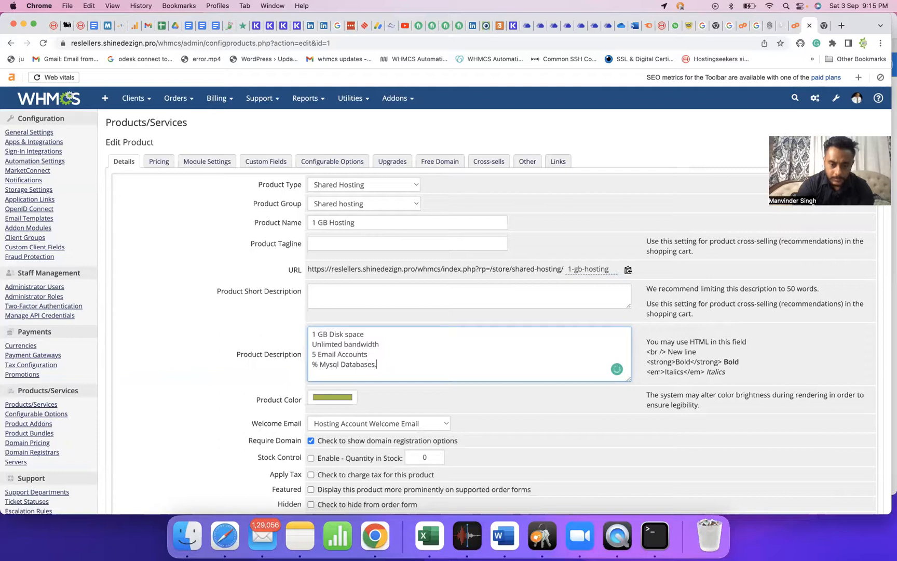
click(317, 364)
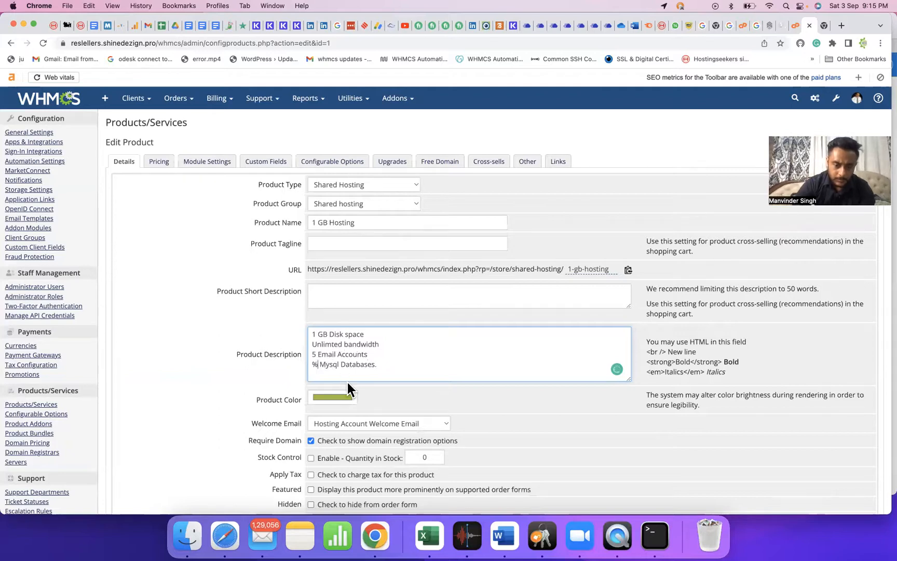
key(BackSpace)
text(5)
click(386, 365)
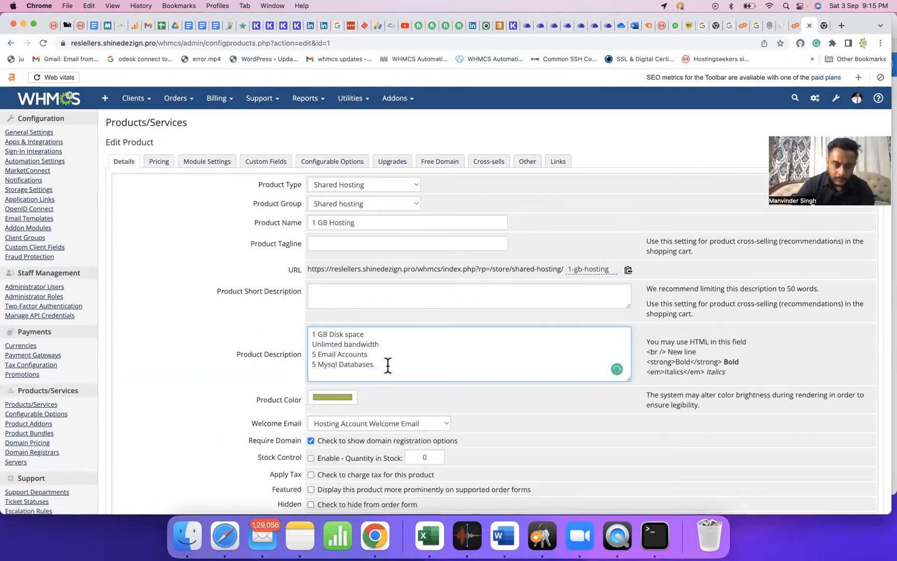
key(BackSpace)
Add lines '2 sub domains' and '5 FT Account', then select all the description text.
key(Return)
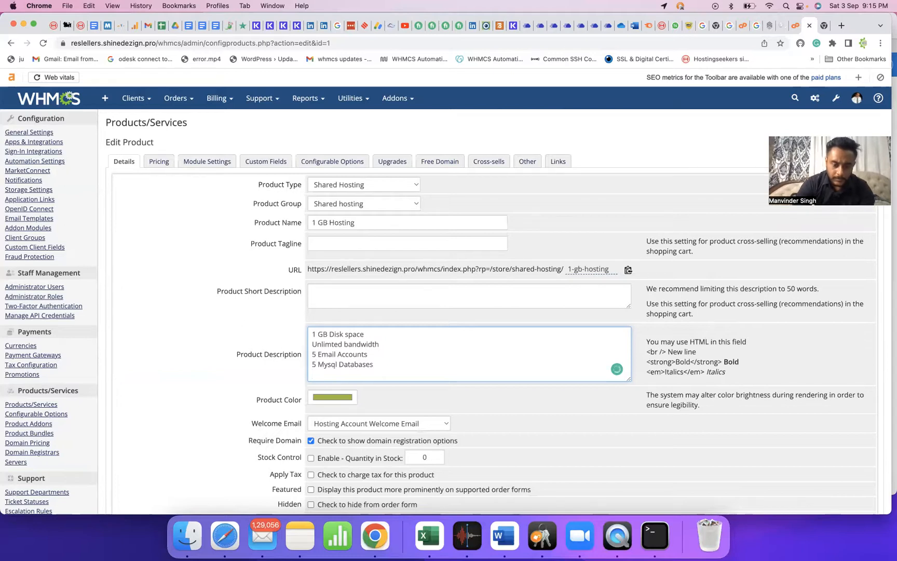
text(2 sub domains)
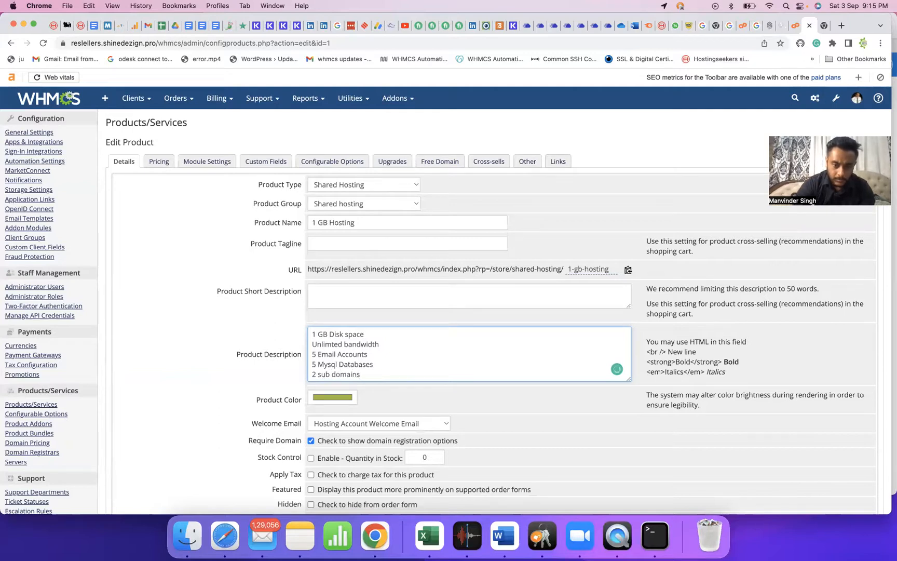
key(Return)
text(5 FT Account)
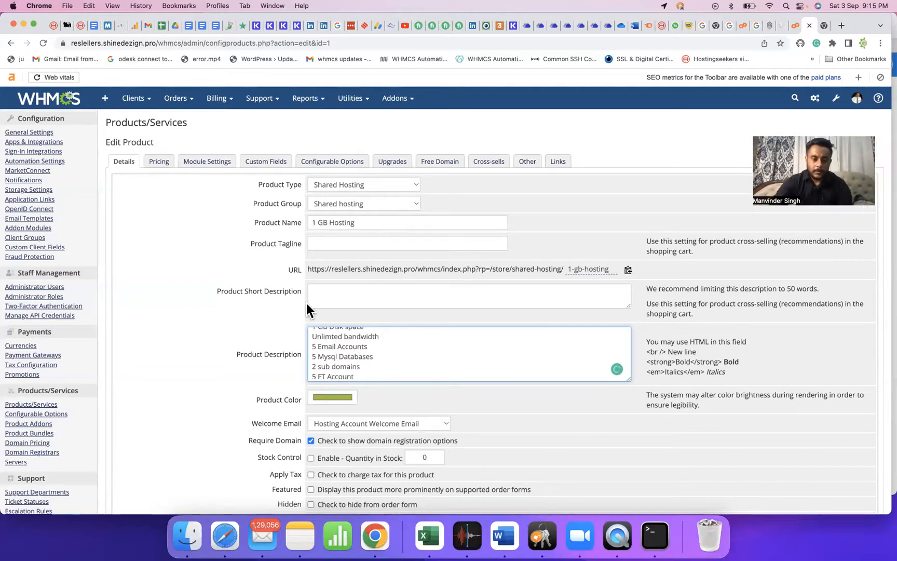
key(super+a)
key(super+c)
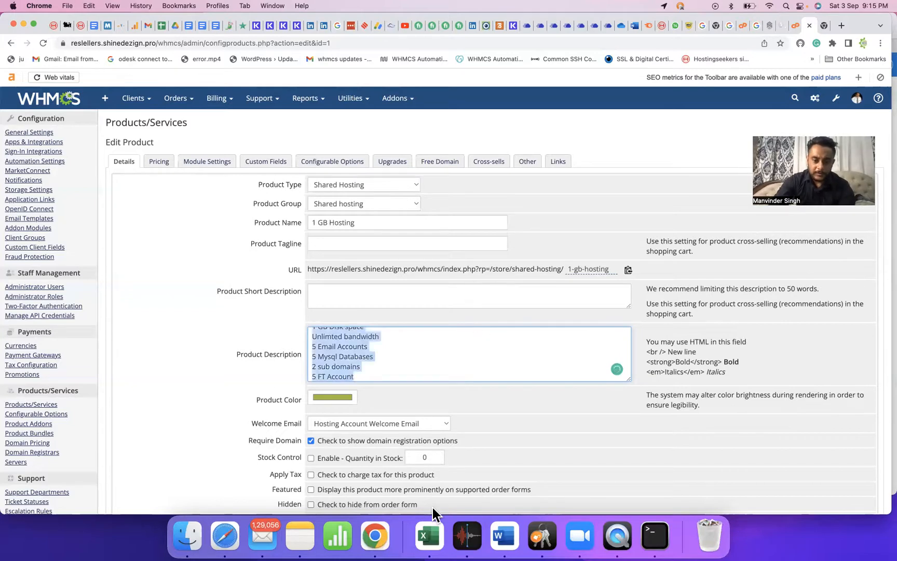
Paste the description into a new Notes note, then save the 1 GB Hosting product.
click(304, 533)
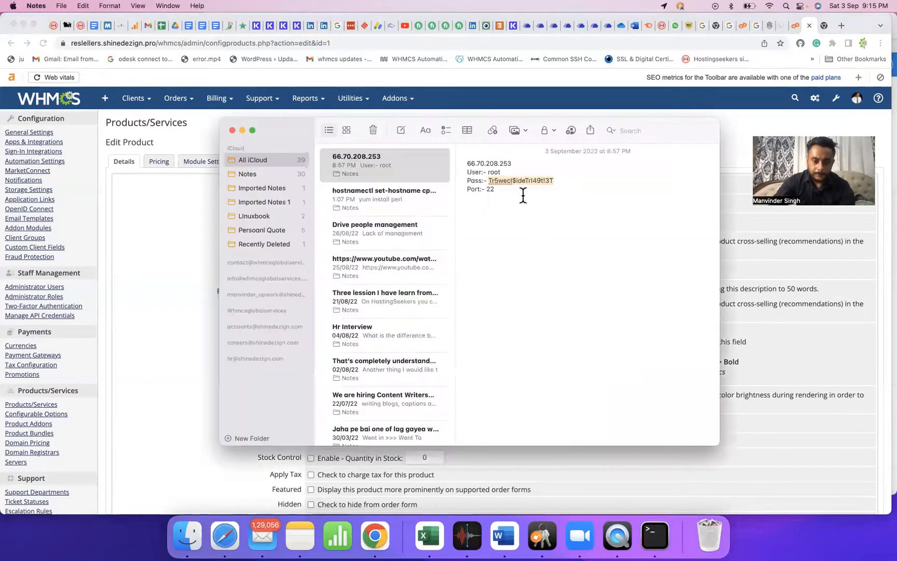
click(402, 130)
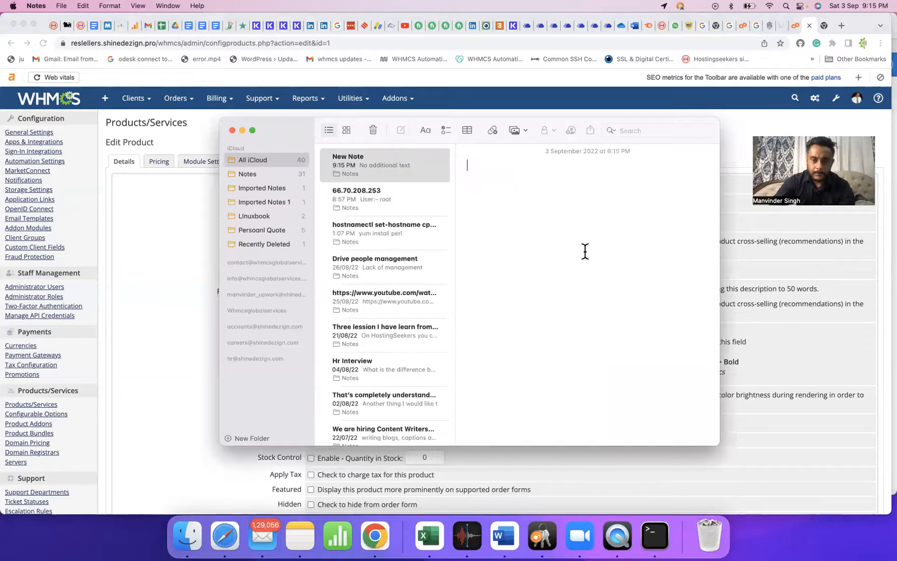
key(super+v)
key(super+Tab)
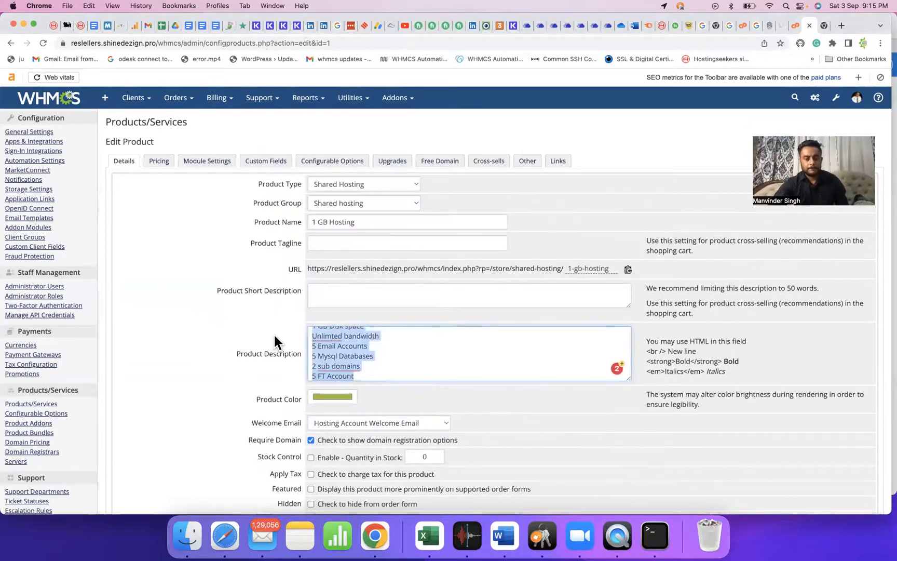
scroll(281, 322, down, 5)
click(441, 362)
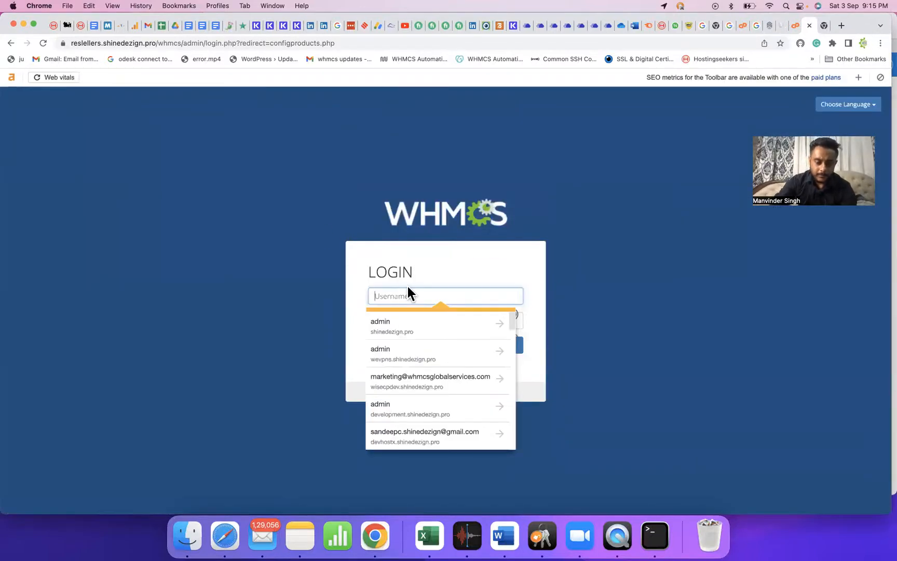
Sign back in to WHMCS admin with the admin credentials after a failed attempt, and confirm the password.
text(admin)
key(Tab)
text(••)
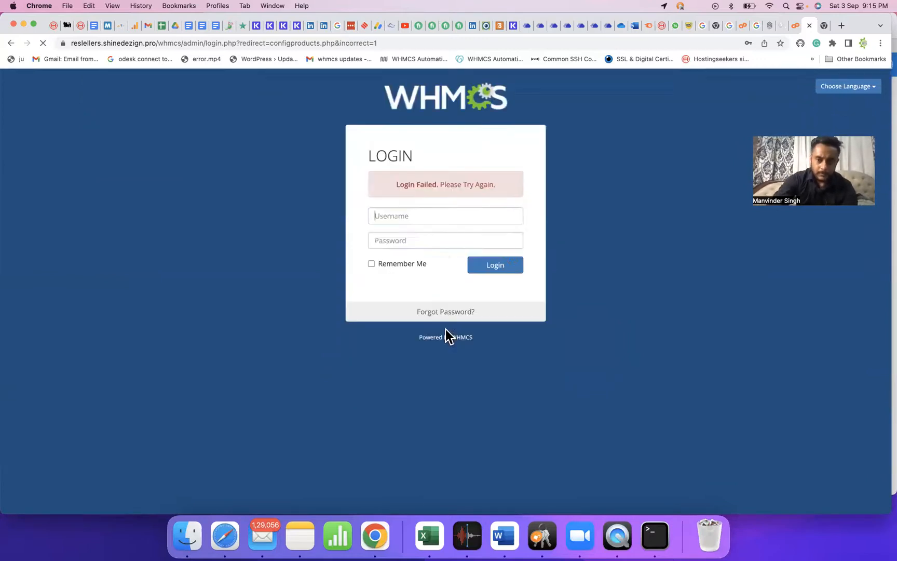
text(admin)
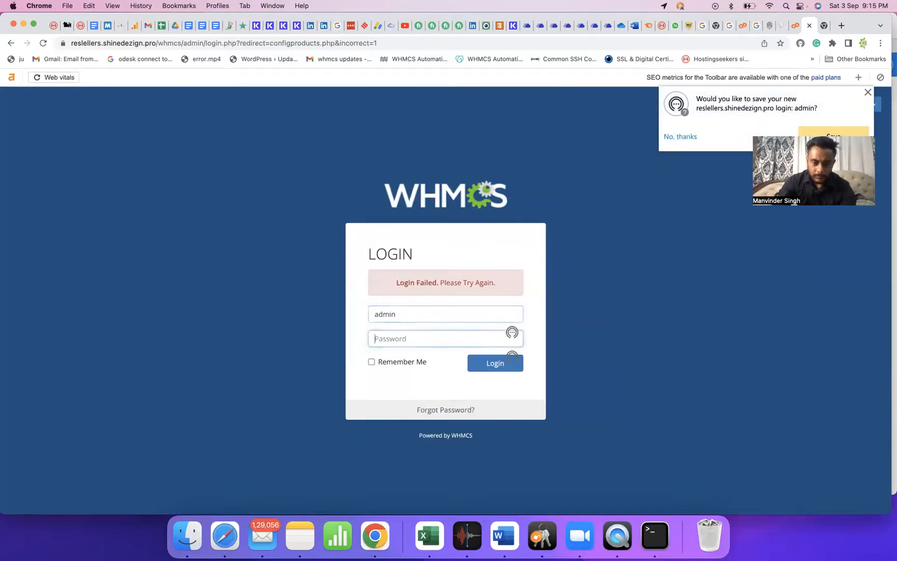
key(Tab)
text(•••••)
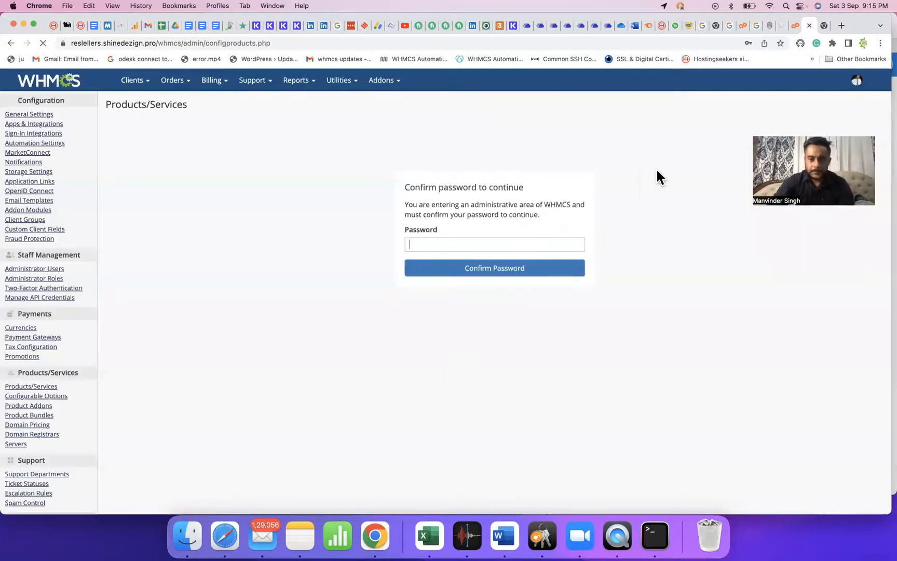
text(•••••)
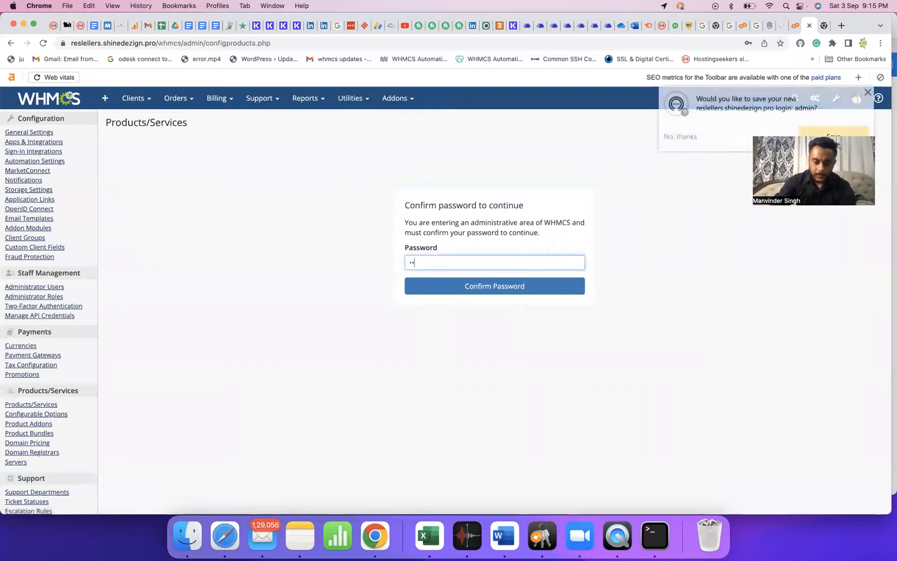
text(•••••)
key(Return)
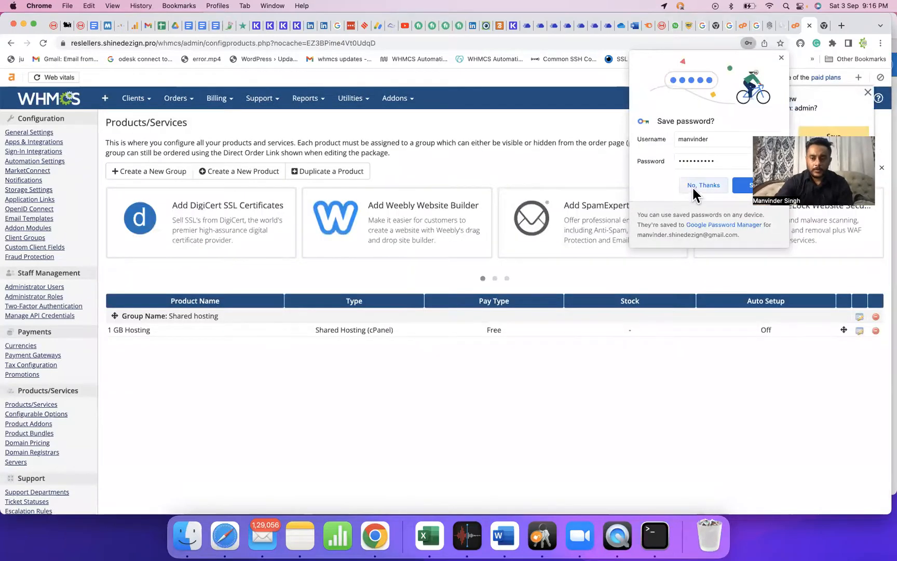
Decline Chrome's save-password prompt and open the 1 GB Hosting product for editing.
click(692, 188)
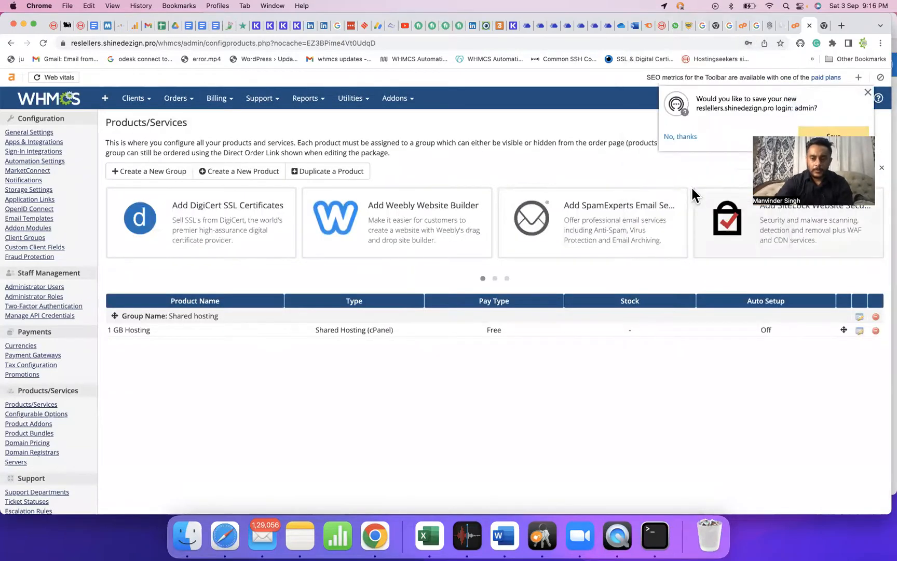
click(680, 137)
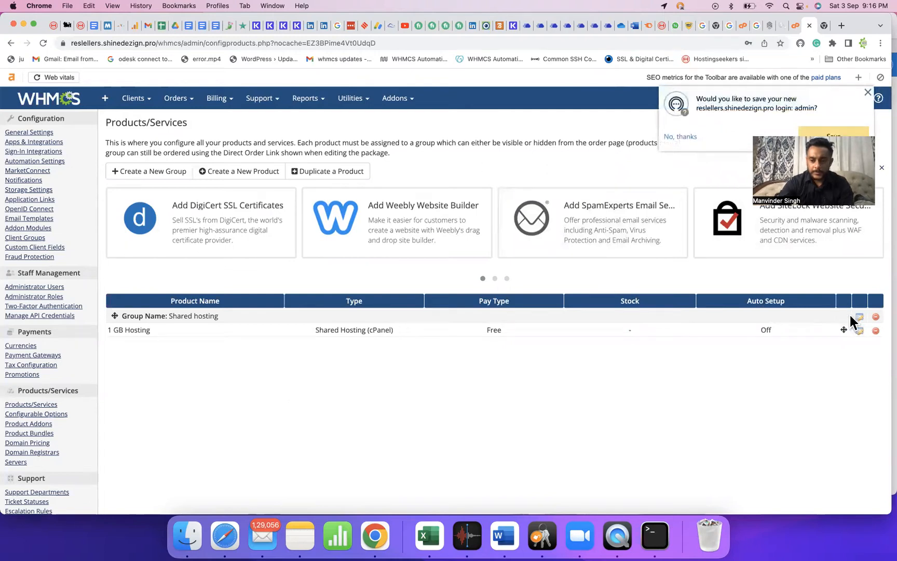
click(859, 328)
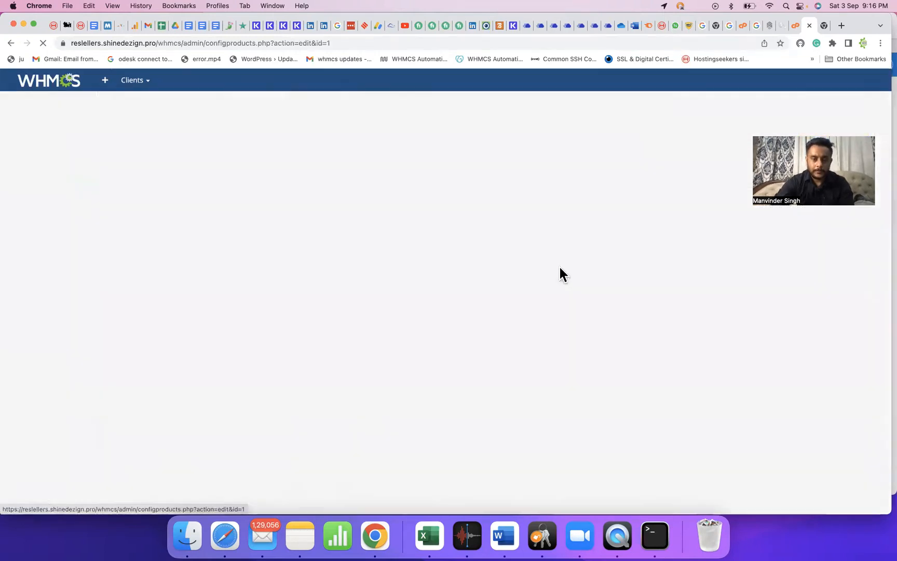
Give 1 GB Hosting the Shared hosting server group and Default WHM package, then go to WHM.
click(209, 163)
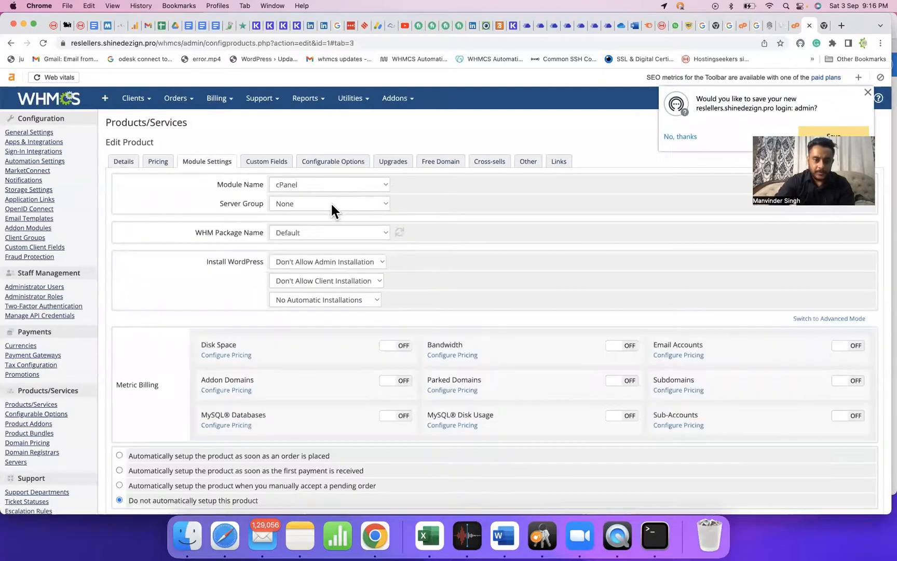
click(330, 202)
click(325, 216)
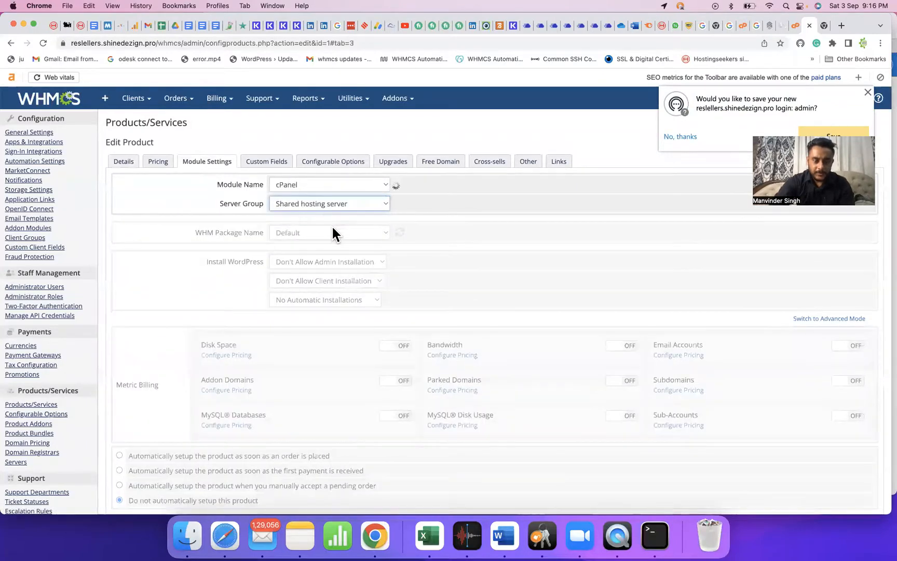
click(329, 232)
click(337, 232)
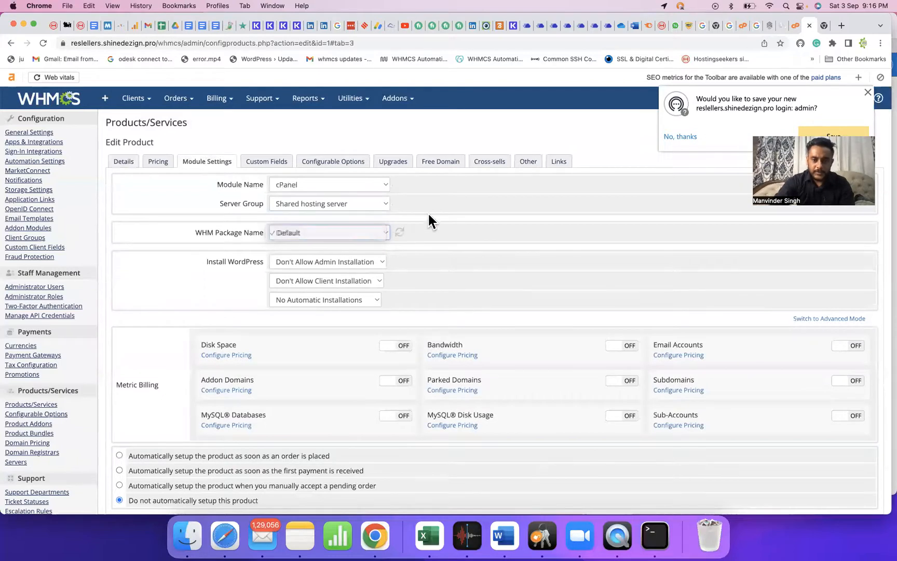
click(691, 136)
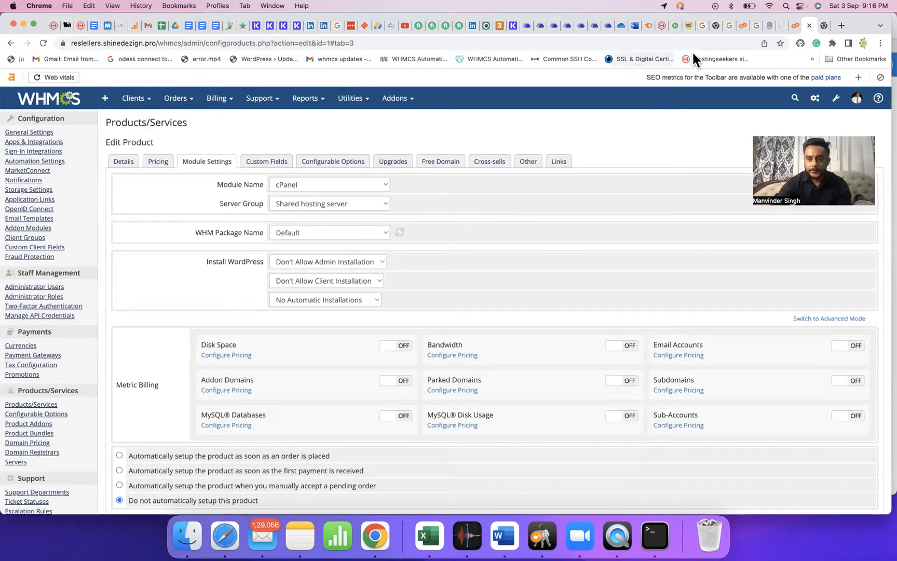
click(789, 23)
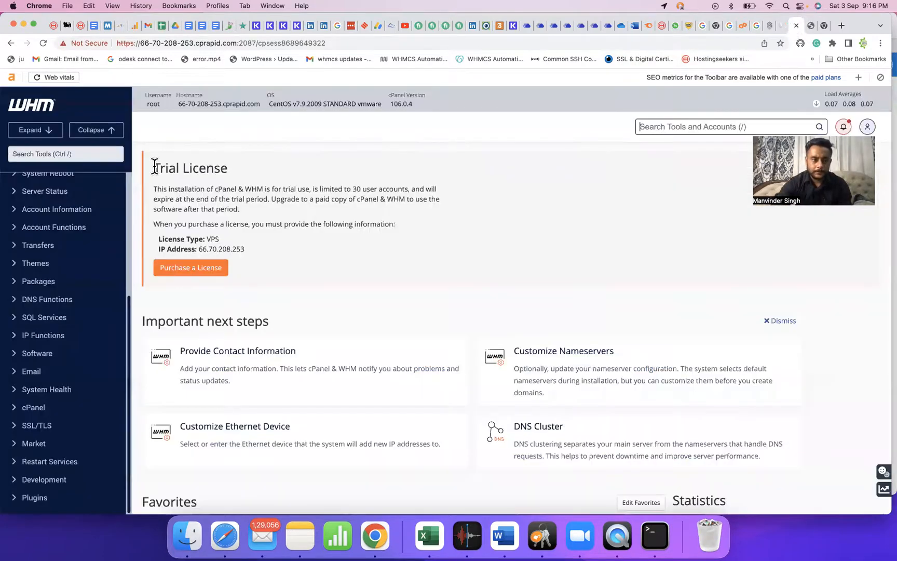
Search WHM's tools for 'package' and open Packages > Add a Package.
click(88, 155)
text(package)
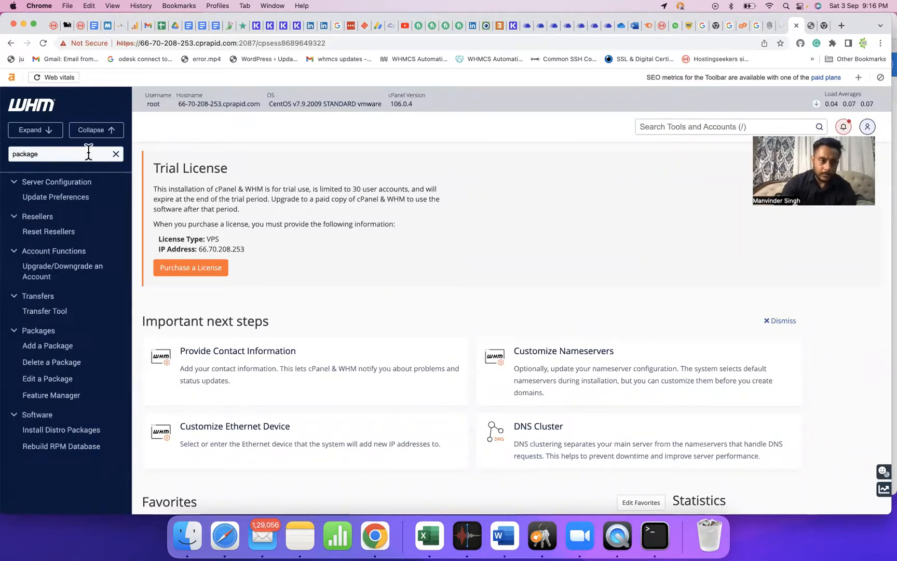
click(51, 350)
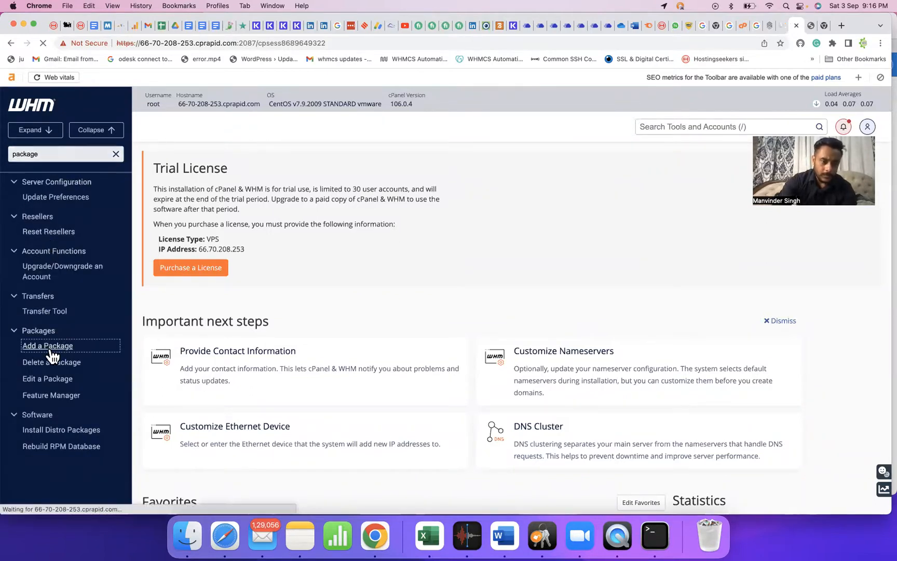
scroll(376, 355, down, 2)
scroll(339, 273, down, 4)
Name the package '1GB' with a 10240 MB disk quota, 5 FTP accounts and 5 email accounts.
click(338, 239)
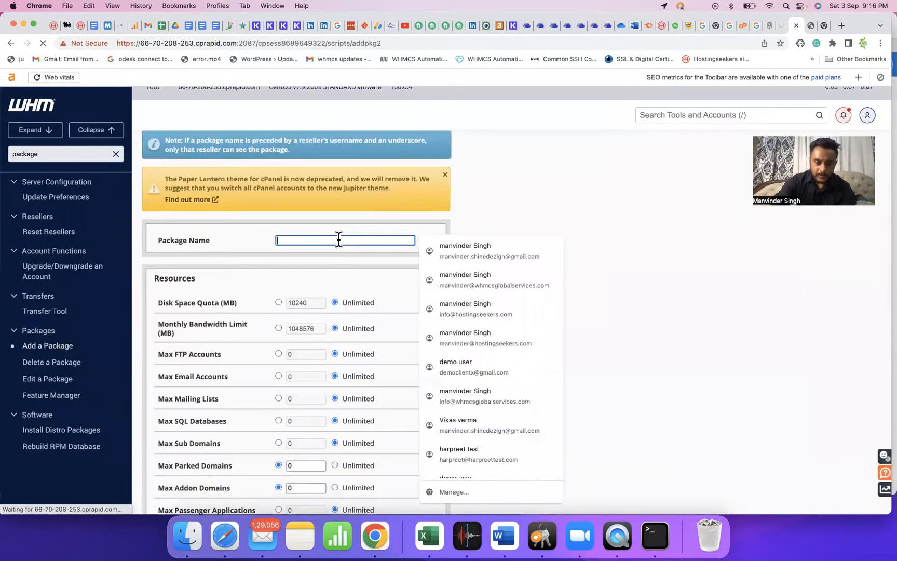
text(1GB)
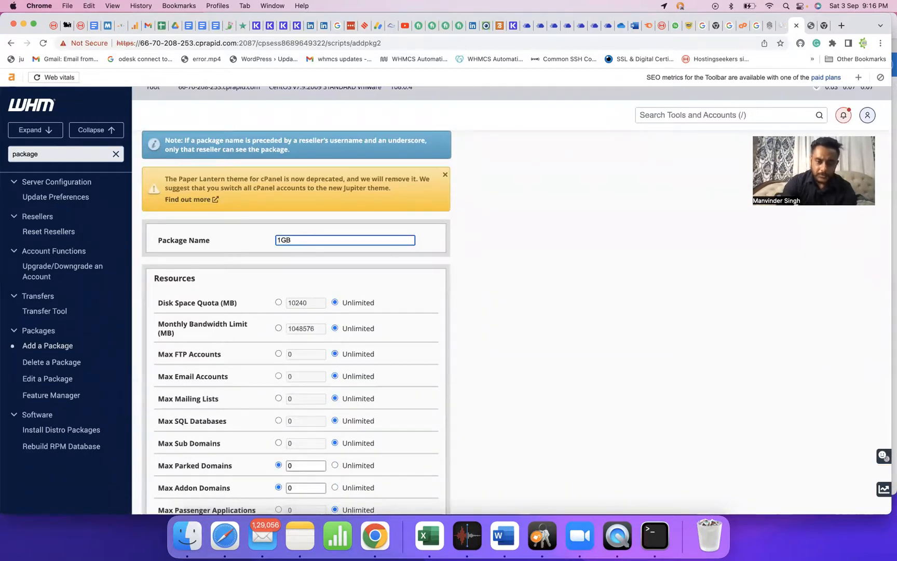
key(Tab)
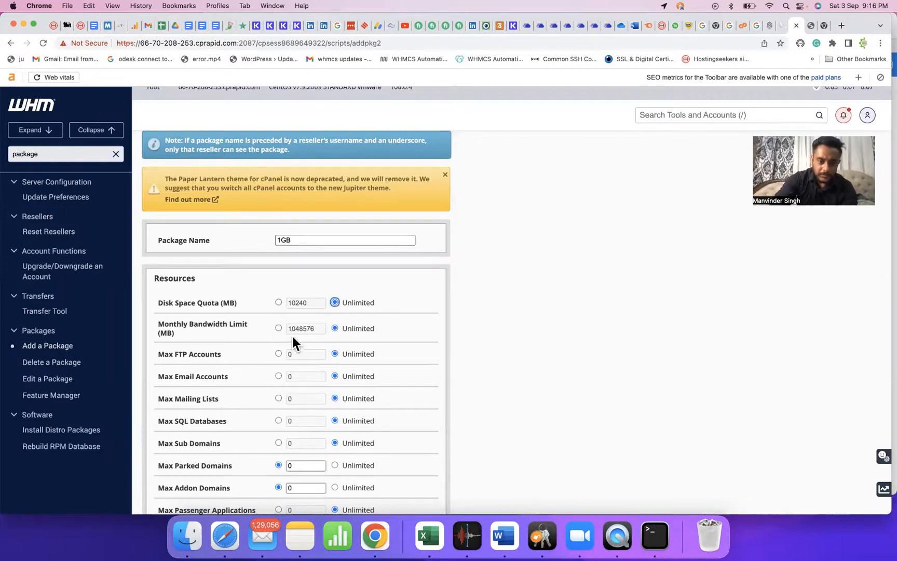
click(278, 302)
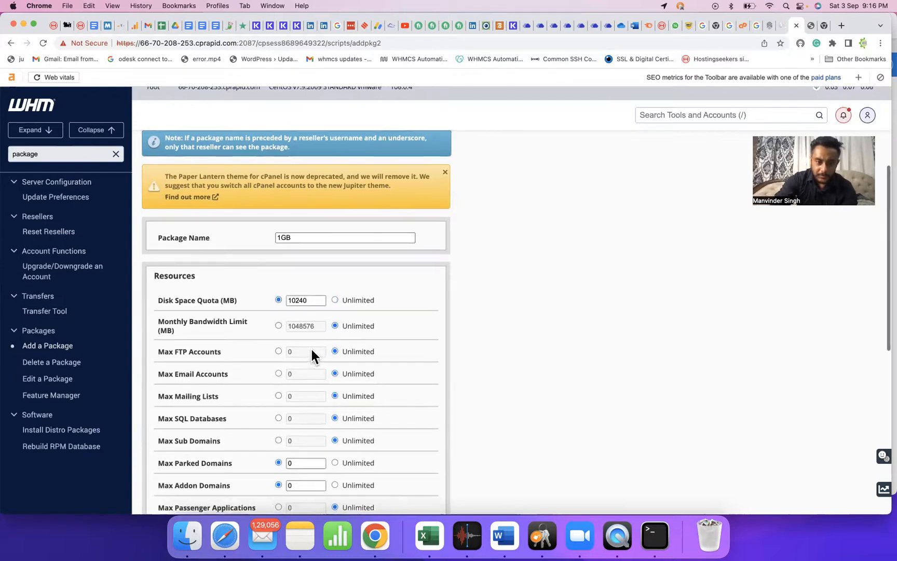
scroll(302, 345, down, 1)
click(278, 335)
text(5)
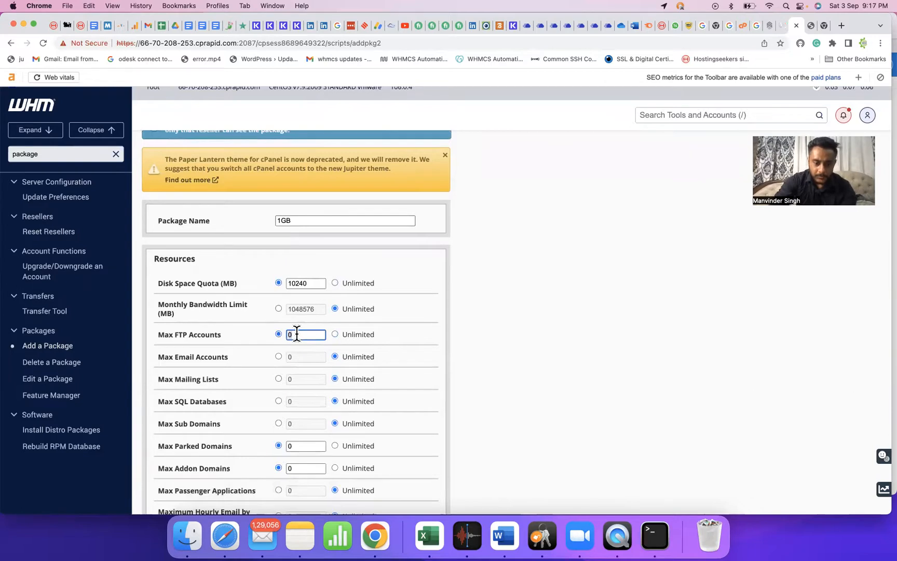
click(278, 356)
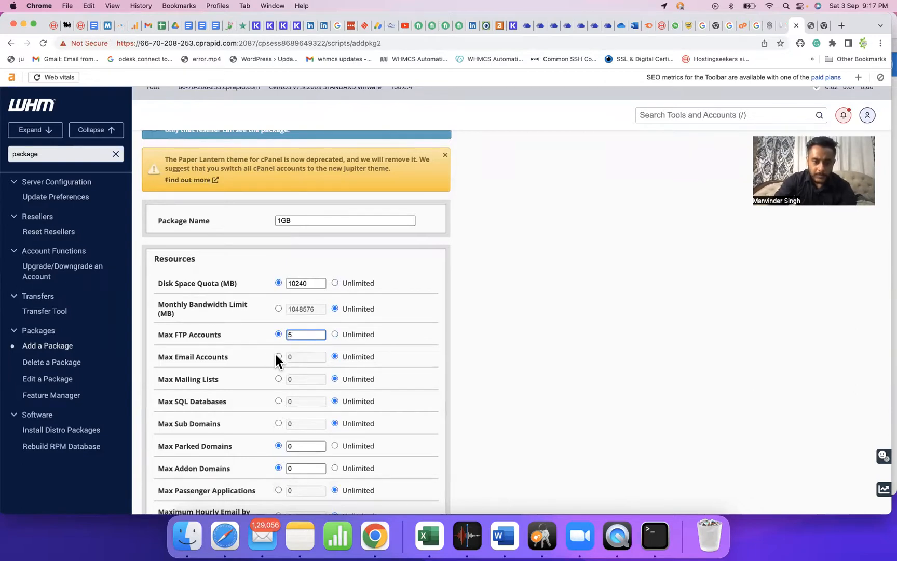
text(5)
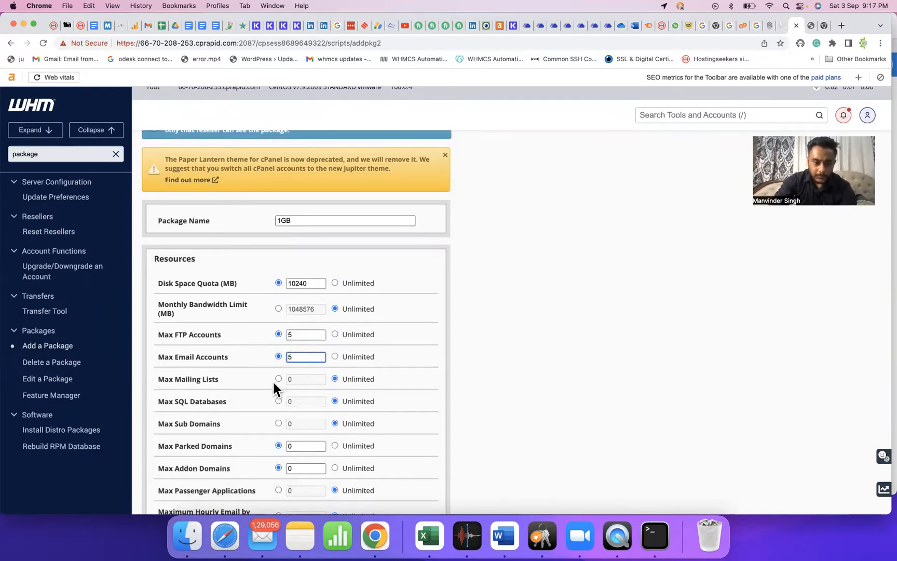
Limit Max SQL Databases to 5 and Max Sub Domains to 2, per the notes.
click(279, 401)
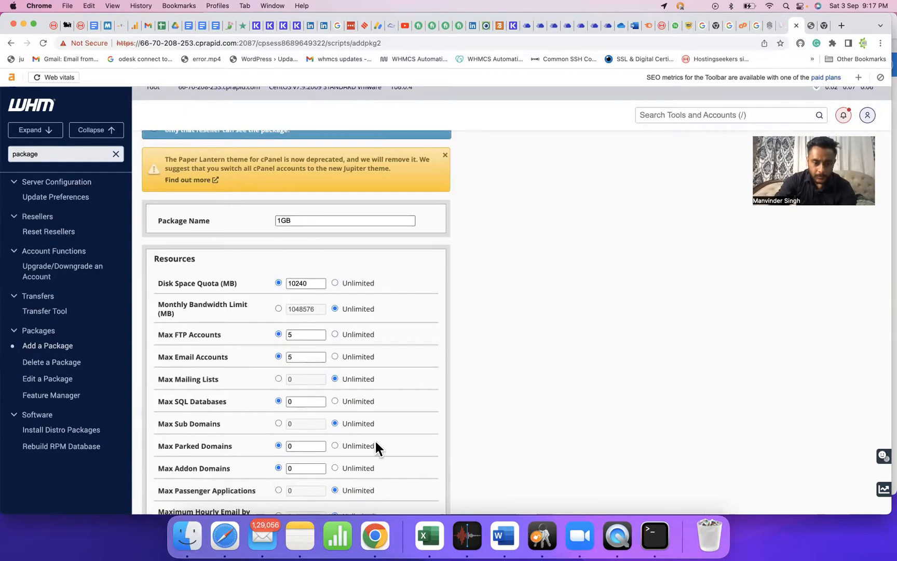
click(289, 527)
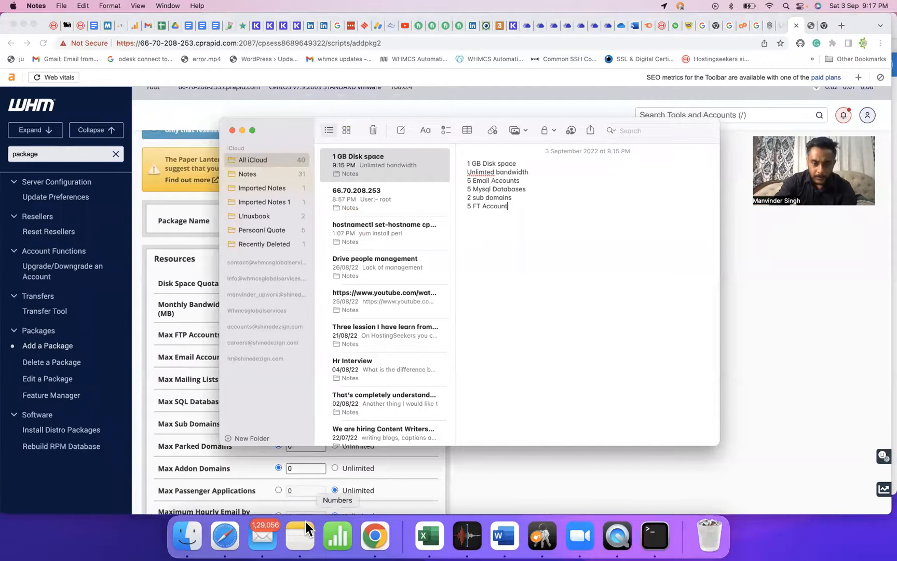
click(526, 468)
double_click(301, 402)
text(5)
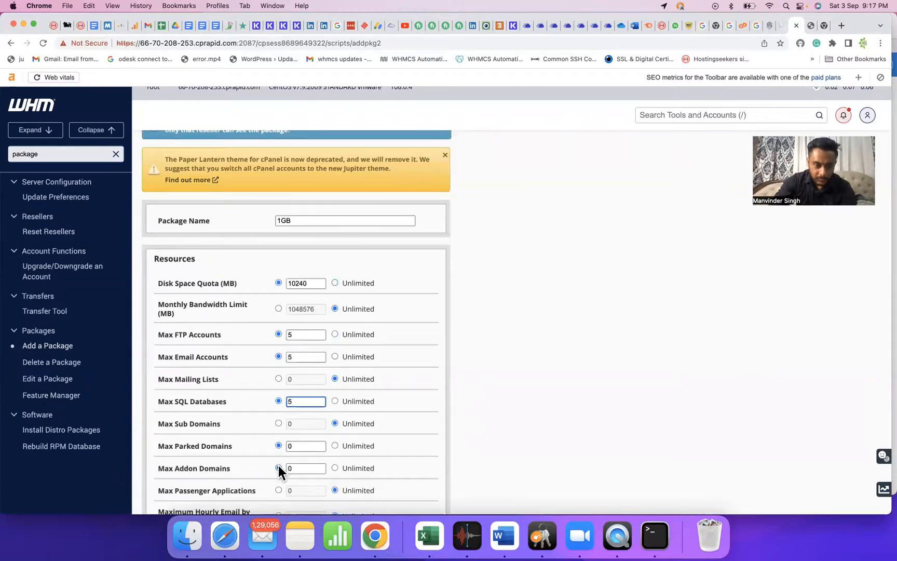
click(279, 423)
click(302, 423)
key(BackSpace)
text(2)
Set hourly email per domain to 100 with numeric mail limits, and add the 1GB package.
scroll(399, 441, down, 5)
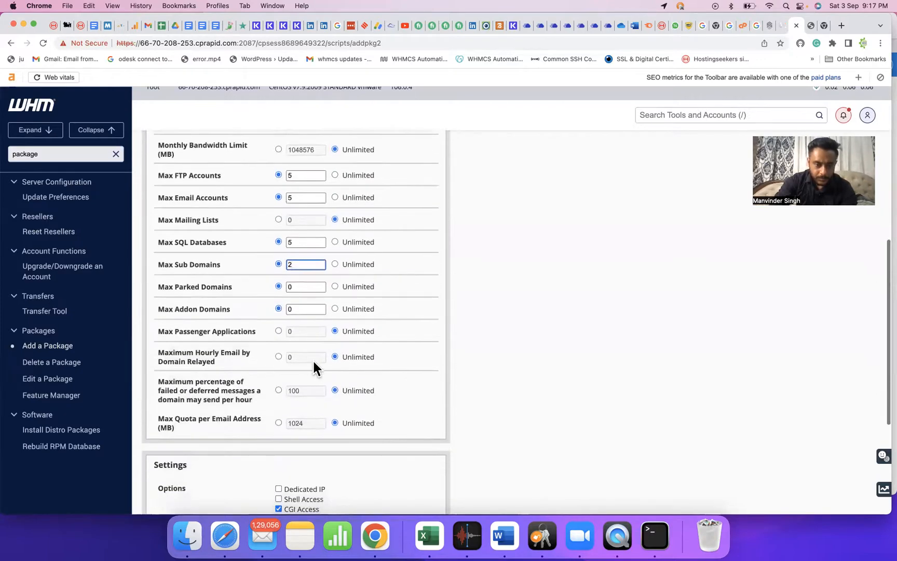
click(279, 356)
click(298, 357)
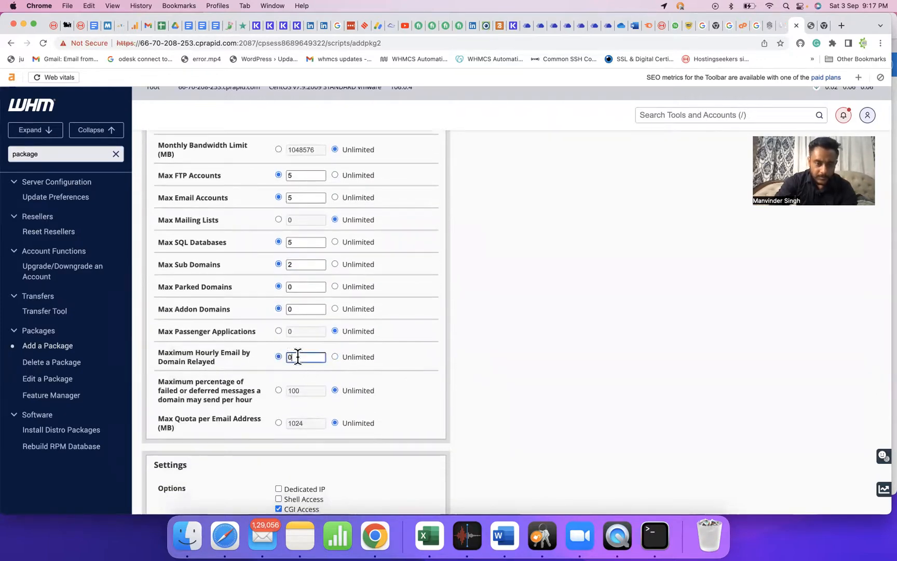
text(100)
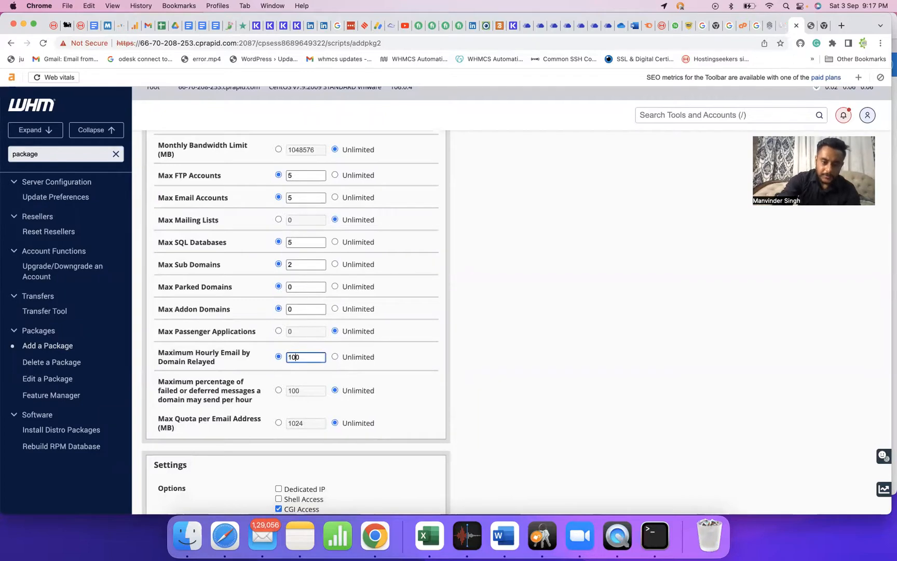
click(278, 389)
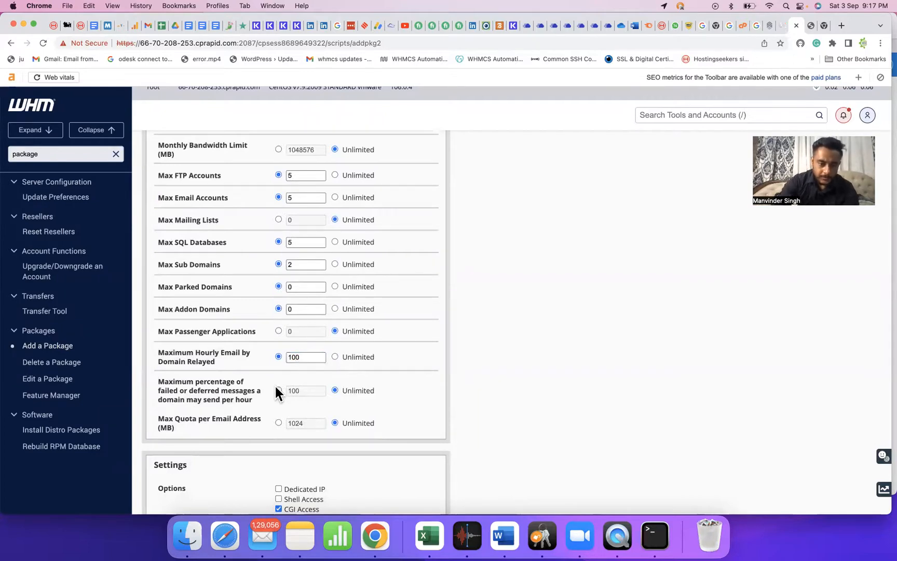
click(279, 422)
scroll(407, 418, down, 5)
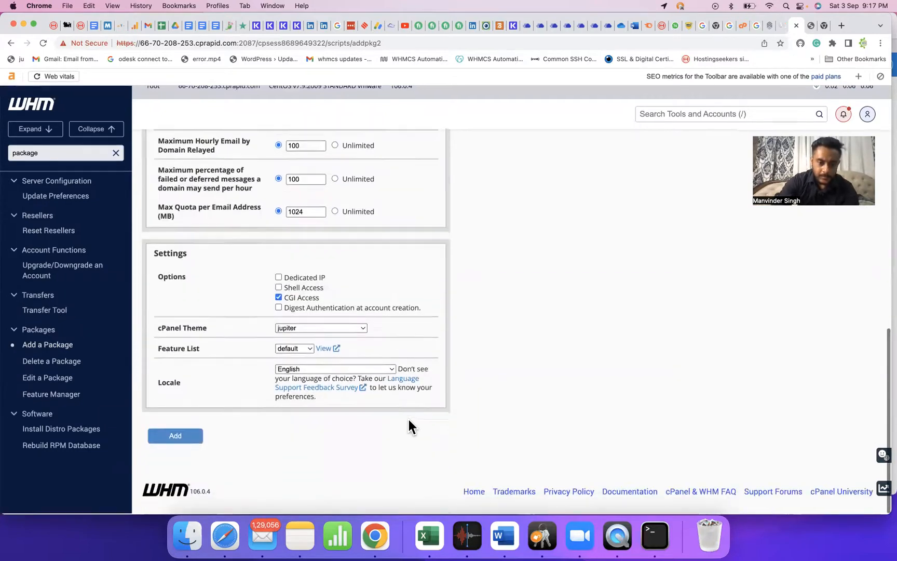
click(176, 435)
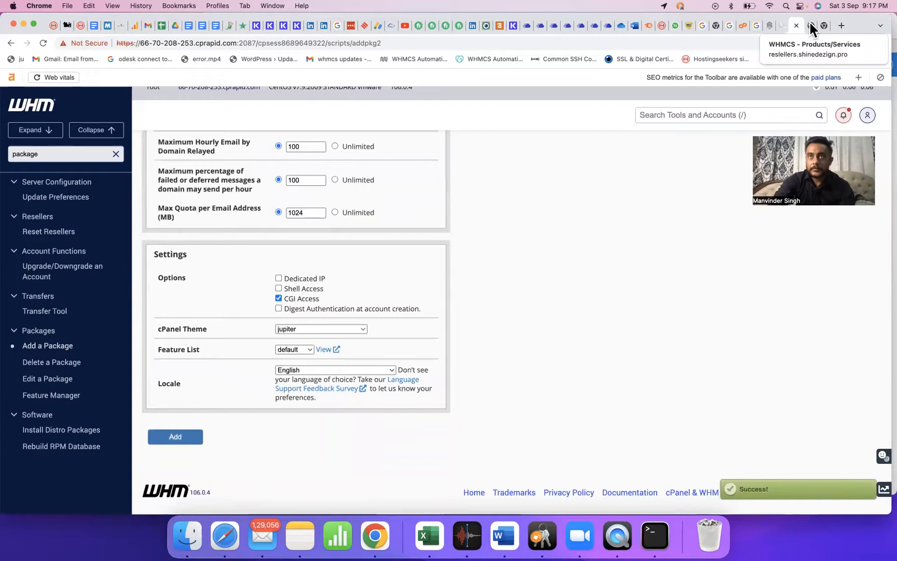
Reload the WHMCS product page, sign in again as admin, and confirm the password.
click(809, 26)
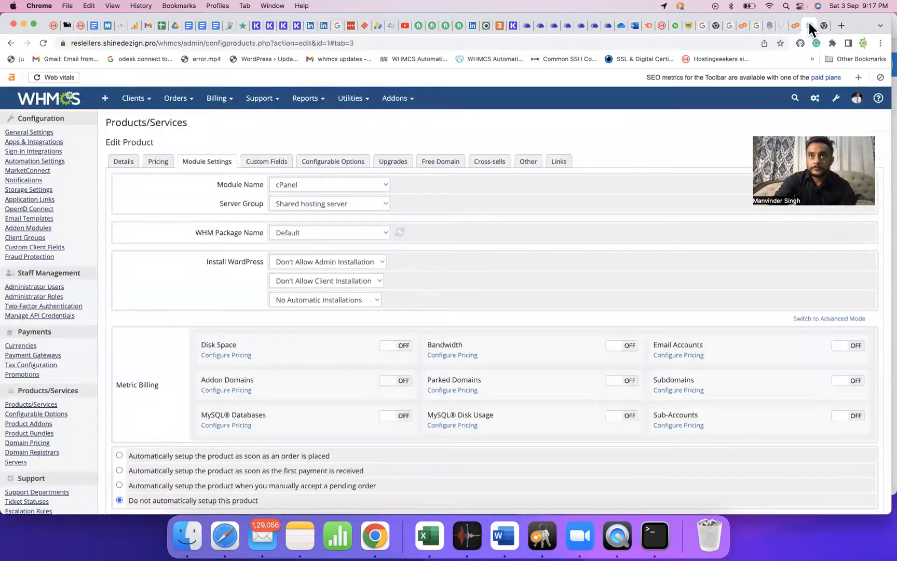
key(super+r)
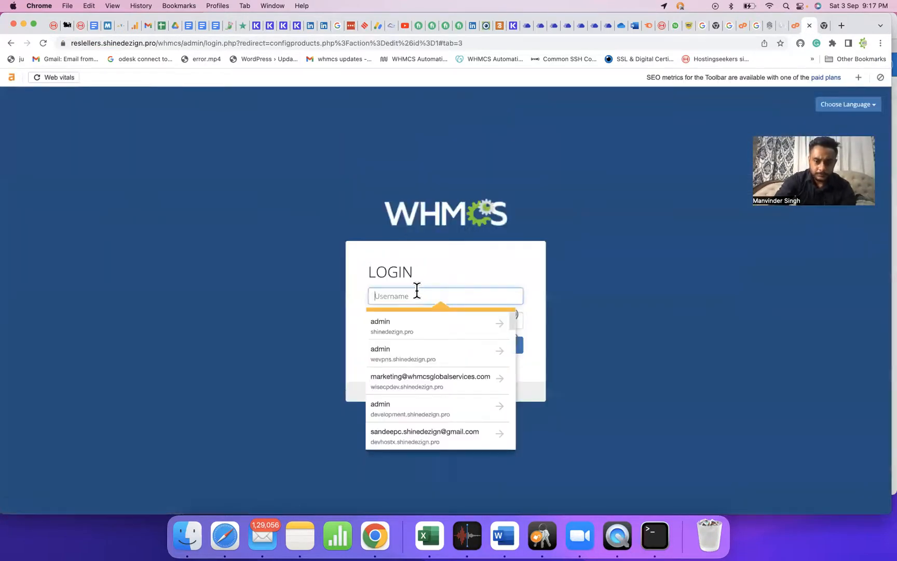
text(admin)
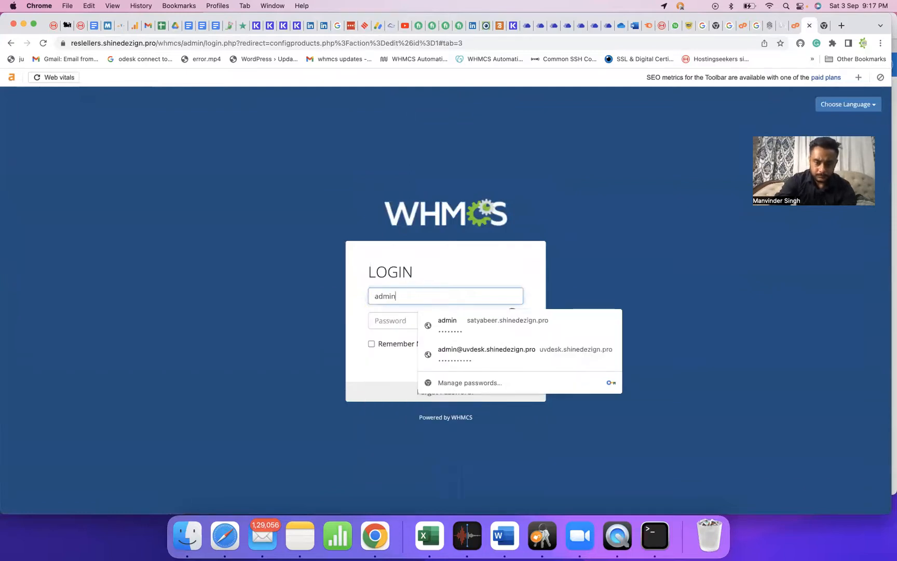
key(Tab)
text(••••••••••)
key(Return)
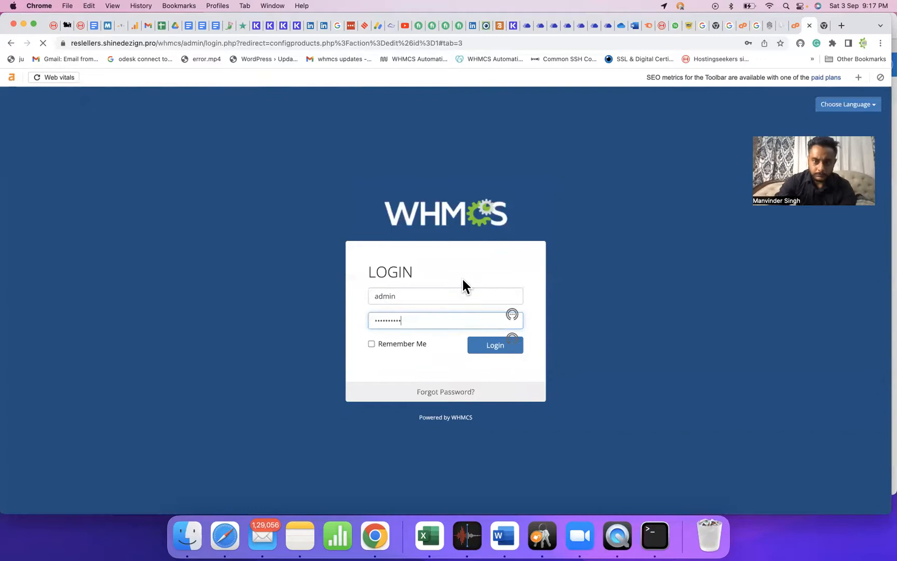
click(459, 262)
text(••••••••)
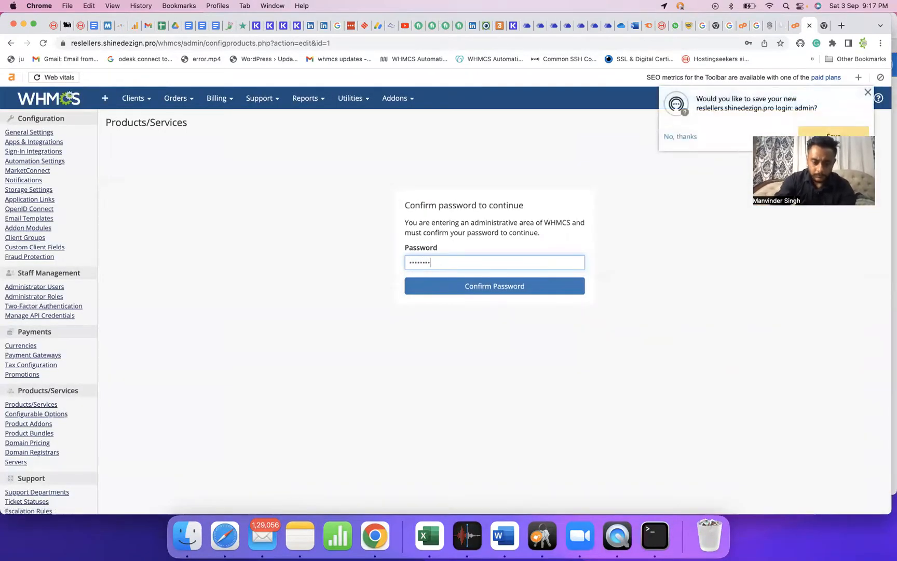
key(Return)
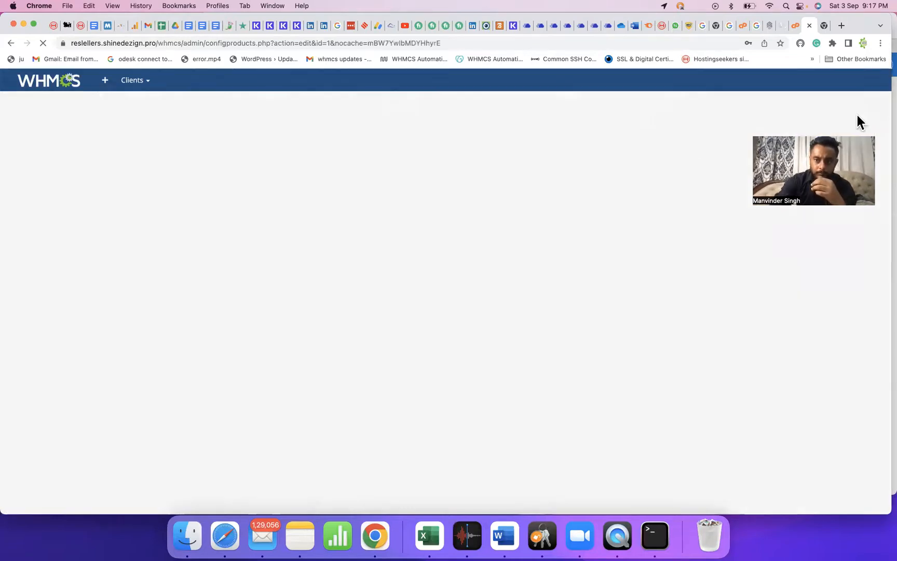
In 1 GB Hosting's module settings, pick Shared hosting server and the 1GB WHM package.
click(697, 184)
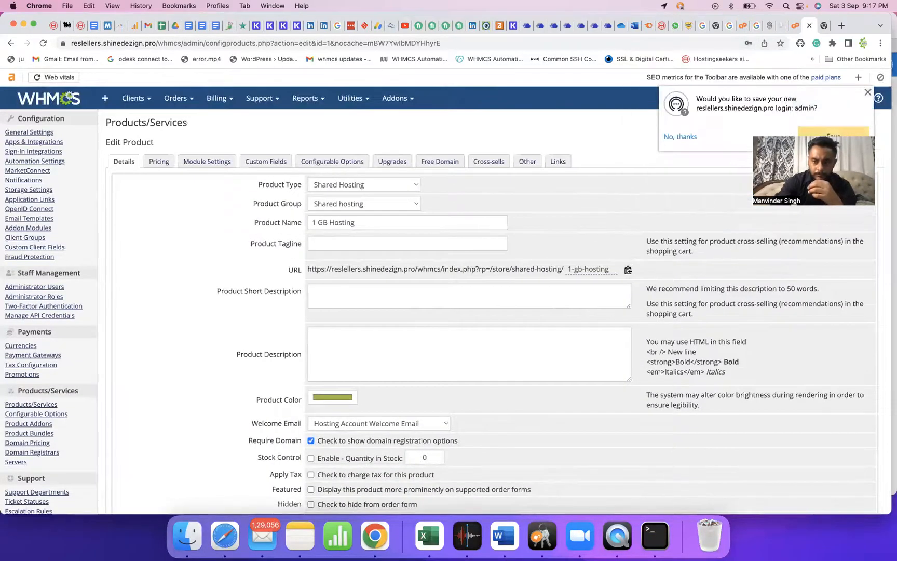
click(831, 137)
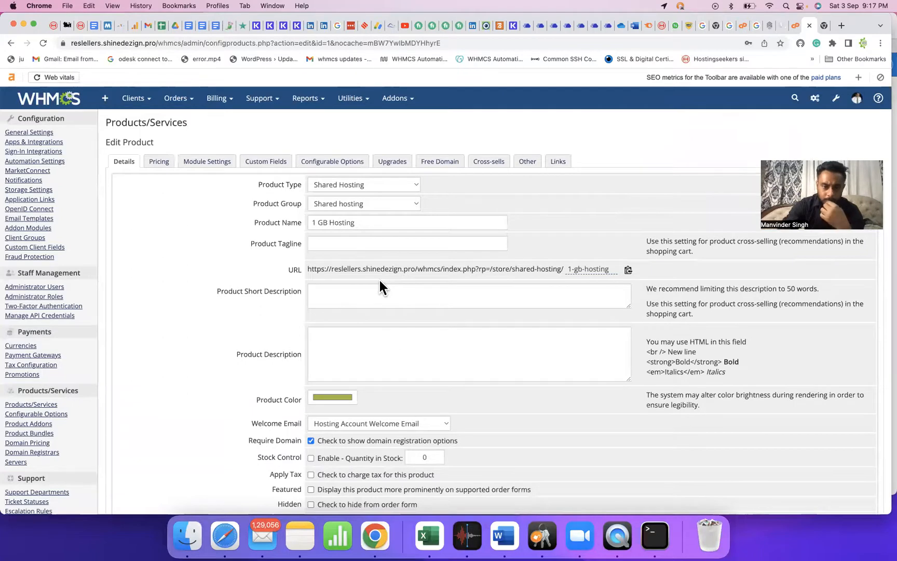
click(207, 162)
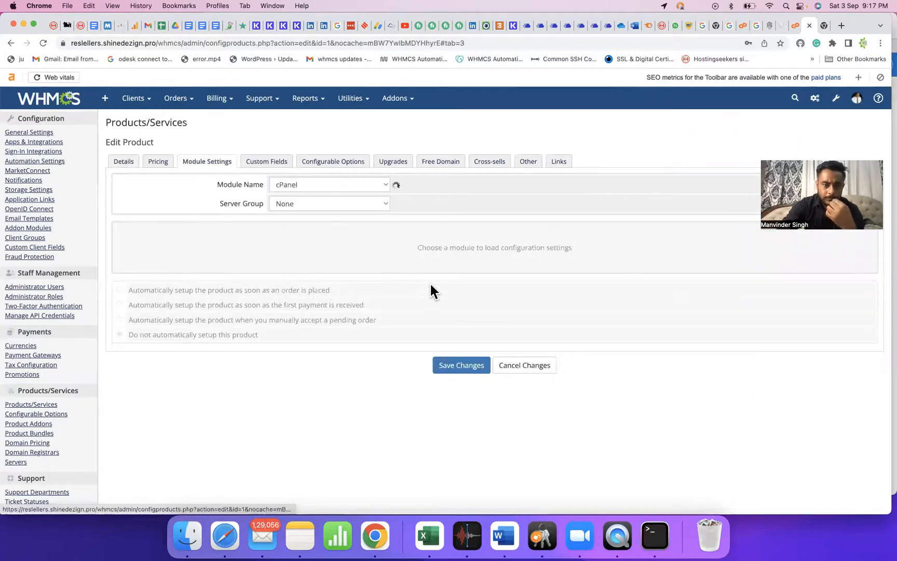
click(326, 203)
click(306, 240)
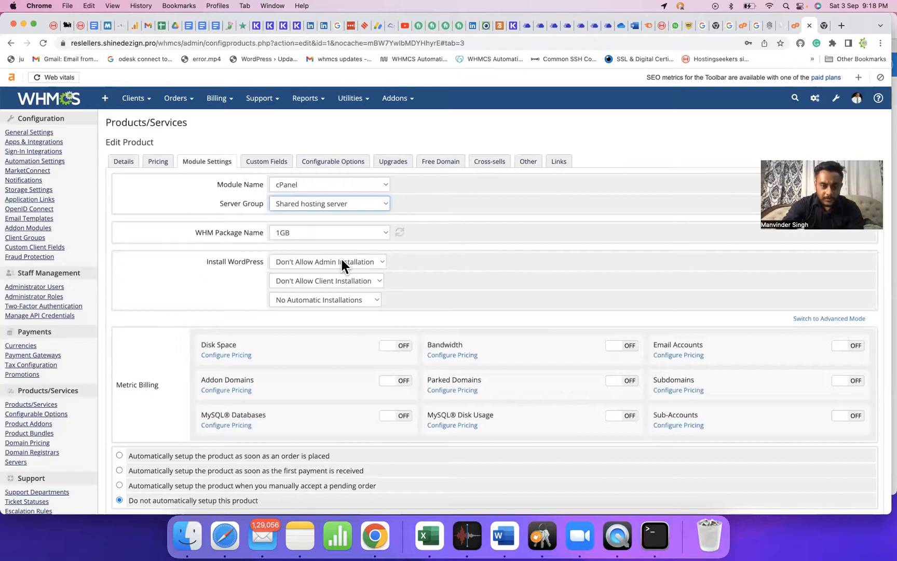
Allow admin and client WordPress installation and set automatic setup on first payment received.
click(357, 261)
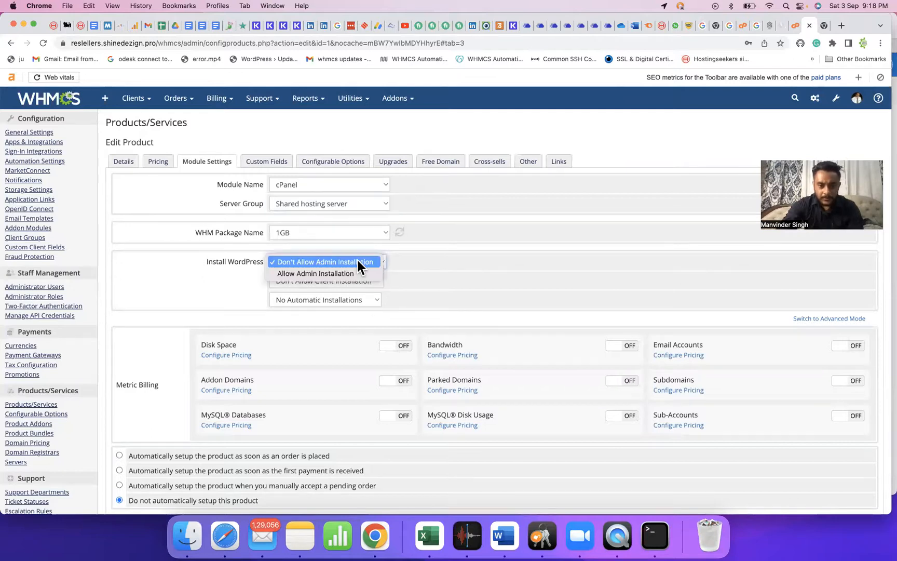
click(369, 260)
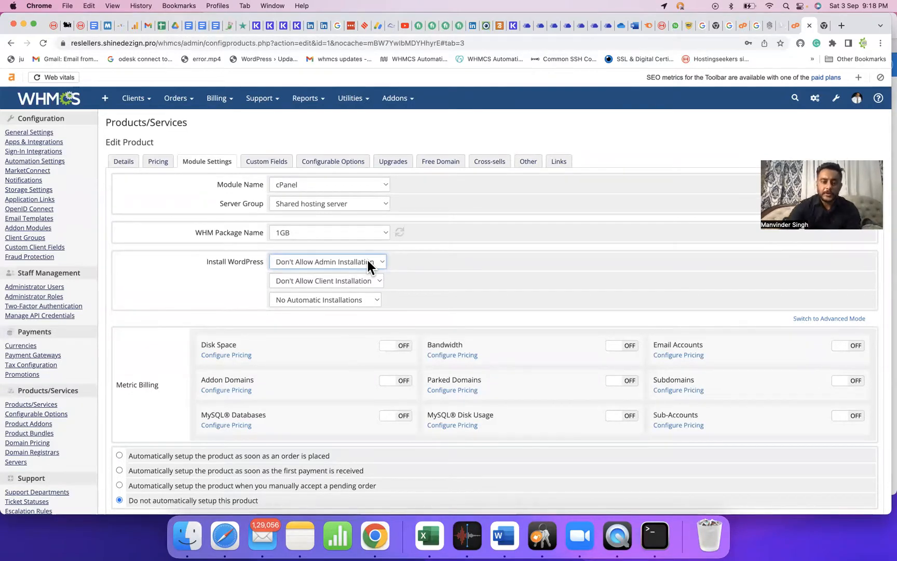
click(368, 263)
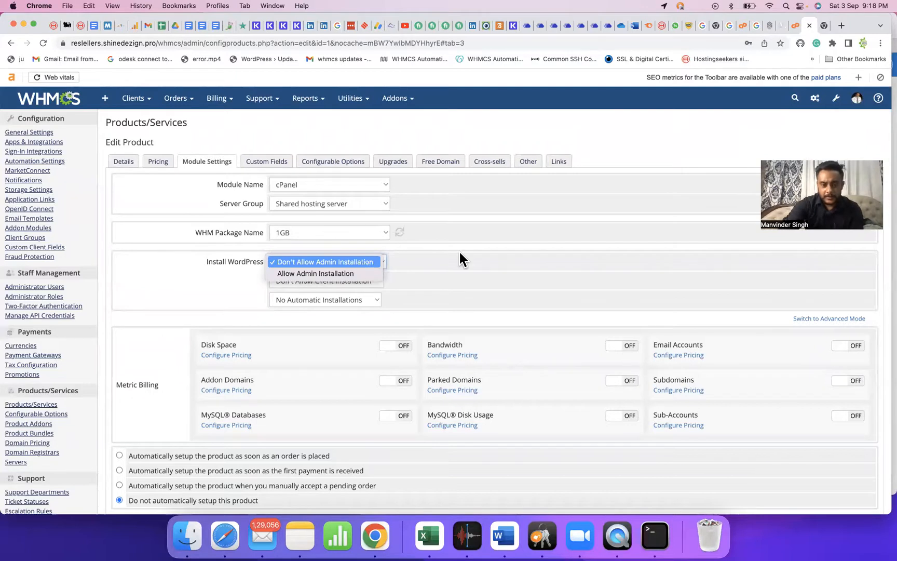
click(459, 251)
click(348, 262)
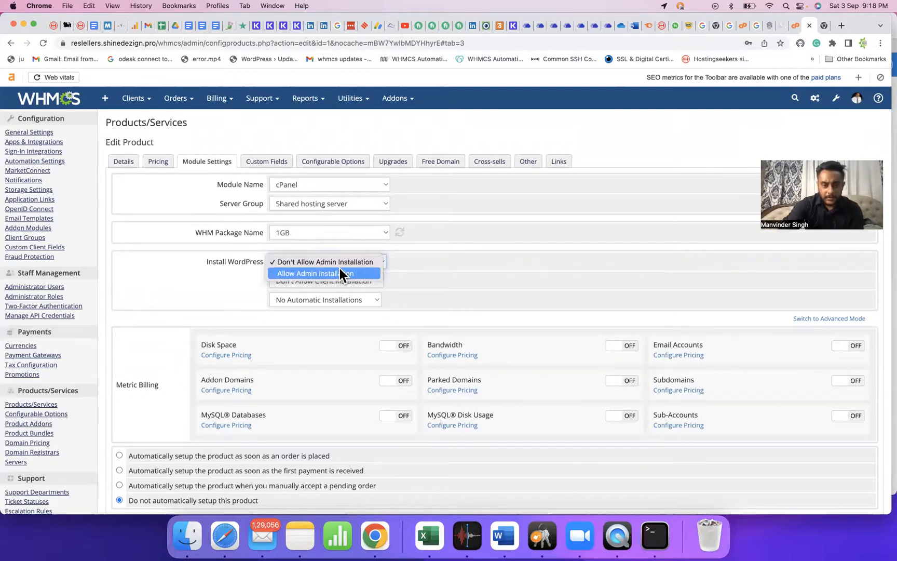
click(341, 271)
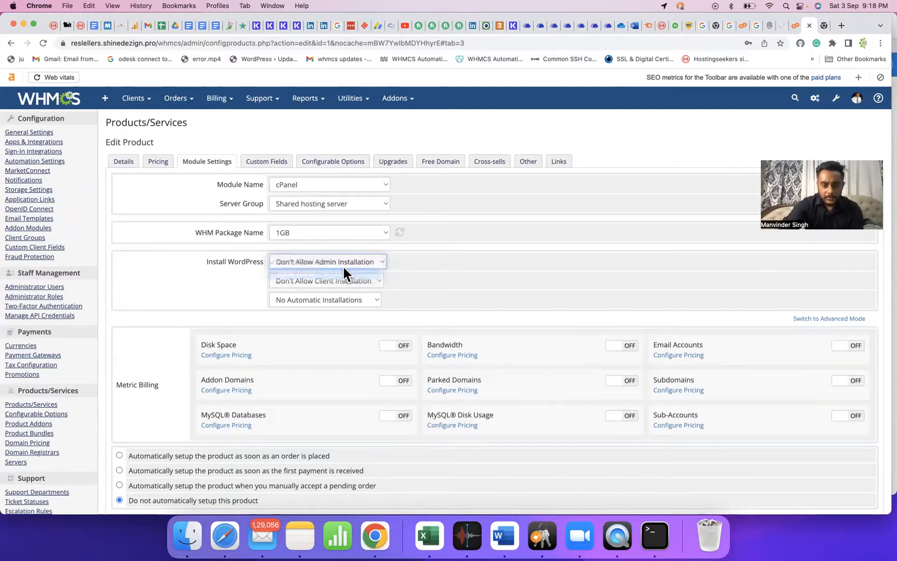
click(345, 281)
click(337, 291)
scroll(415, 306, down, 5)
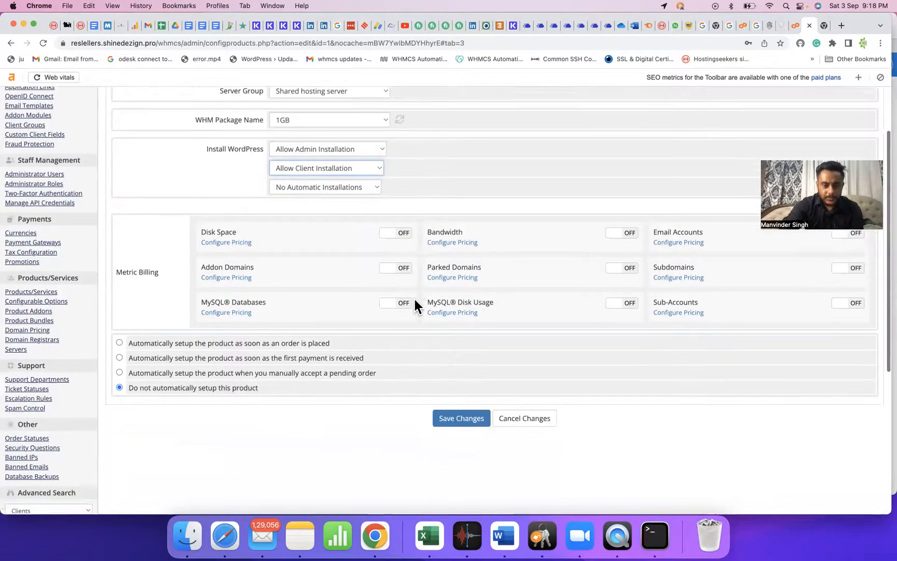
click(213, 320)
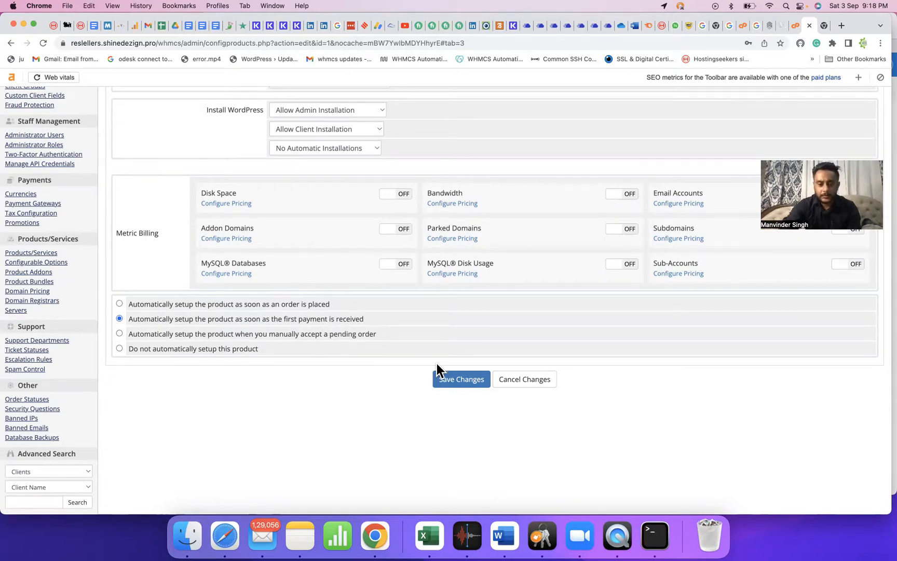
Save the module settings, re-authenticate as admin, and decline Chrome's save-password prompt.
click(453, 383)
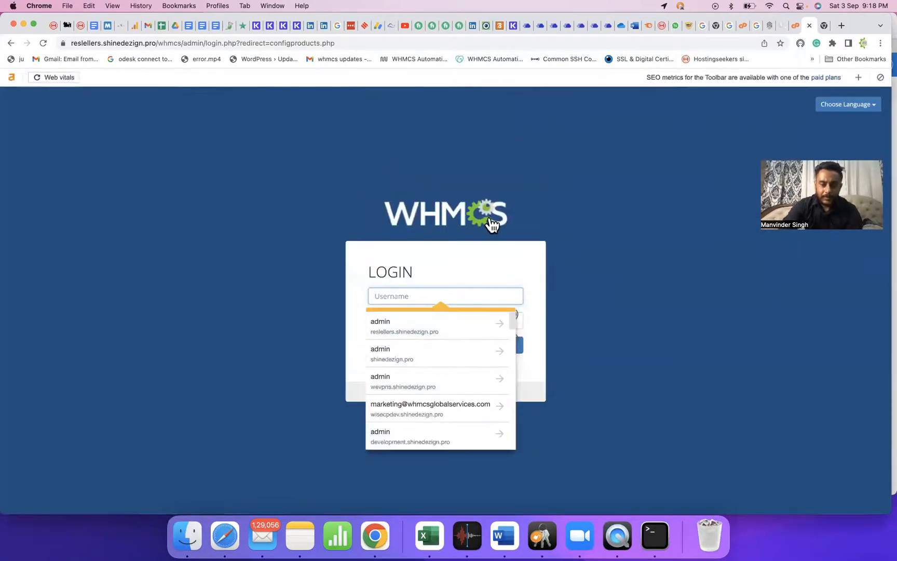
click(616, 227)
click(472, 298)
text(admin)
key(Tab)
text(******)
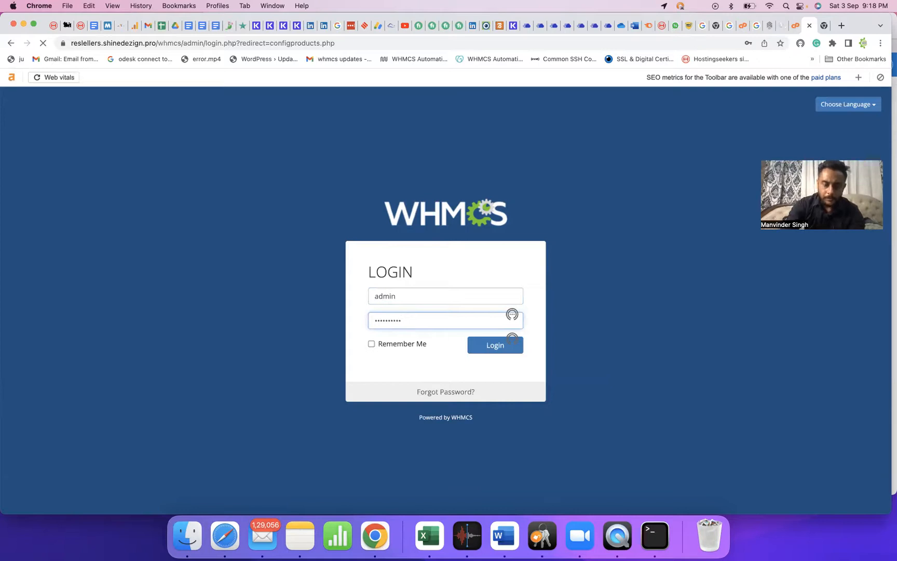
text(********)
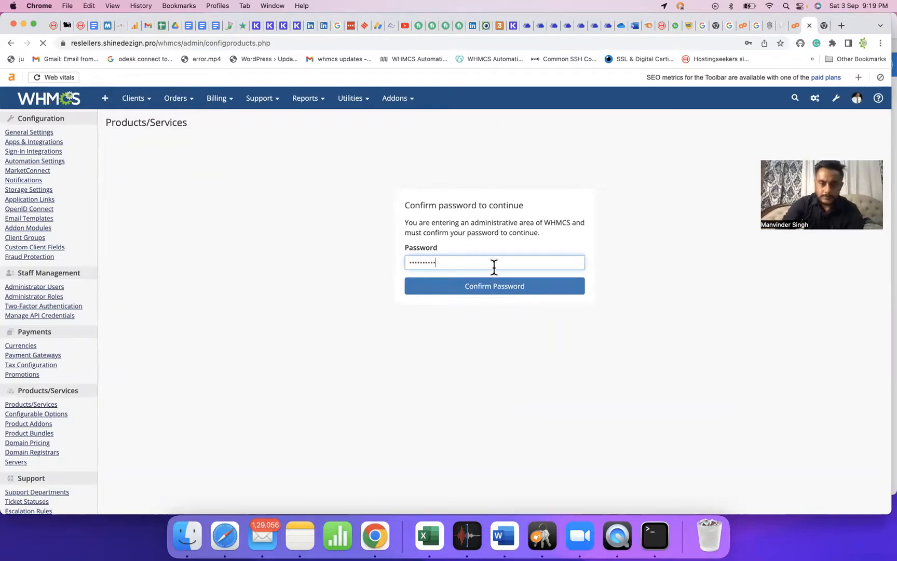
key(Return)
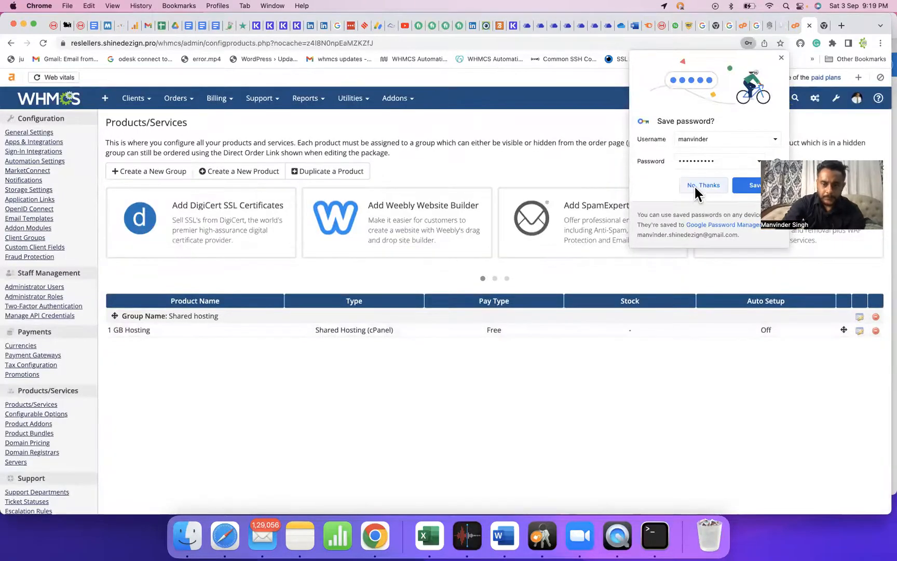
click(693, 184)
scroll(360, 239, down, 1)
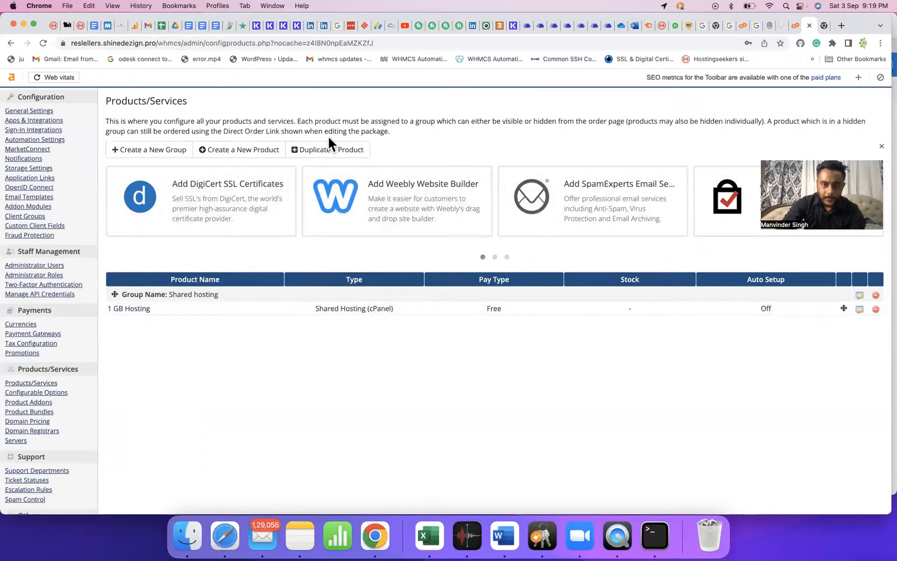
Duplicate 'Shared hosting - 1 GB Hosting' as a new product named '10 GB Hosting'.
click(327, 151)
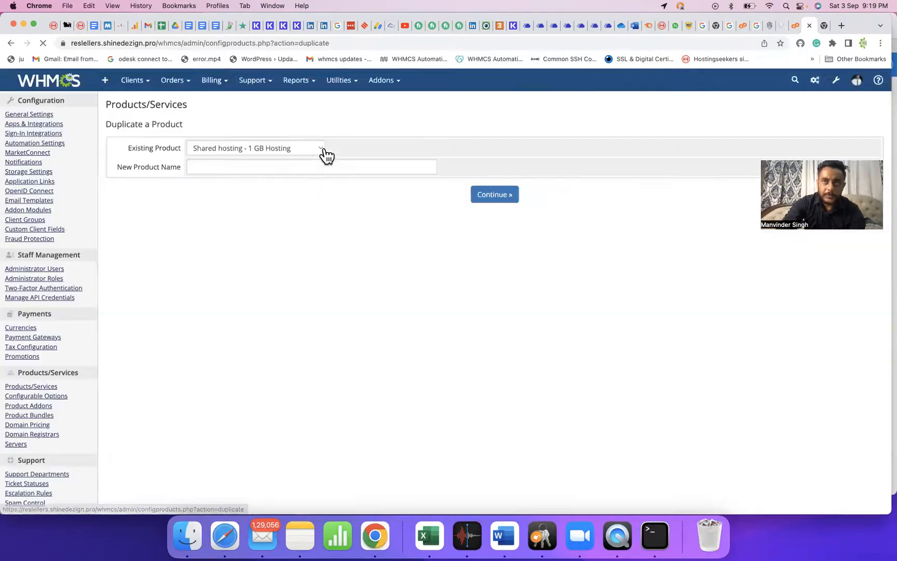
click(289, 184)
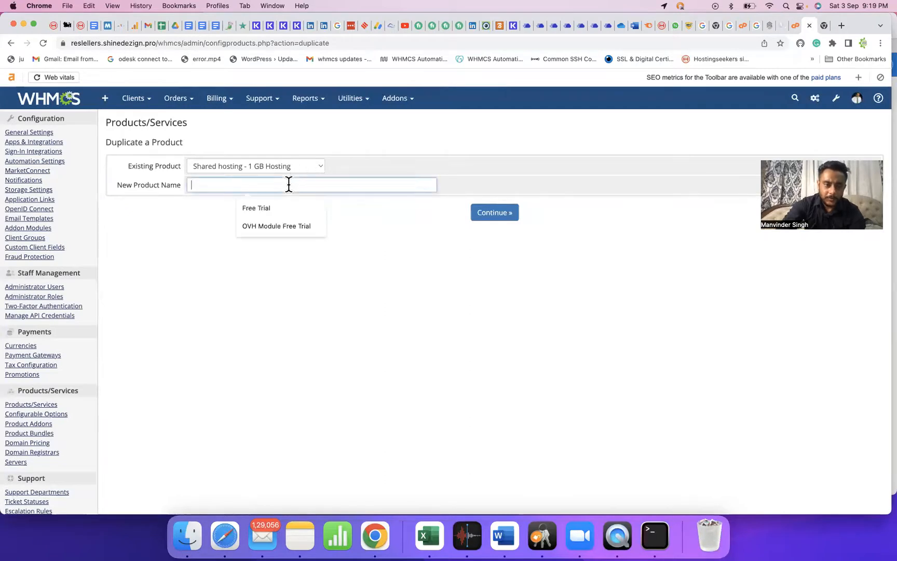
text(10)
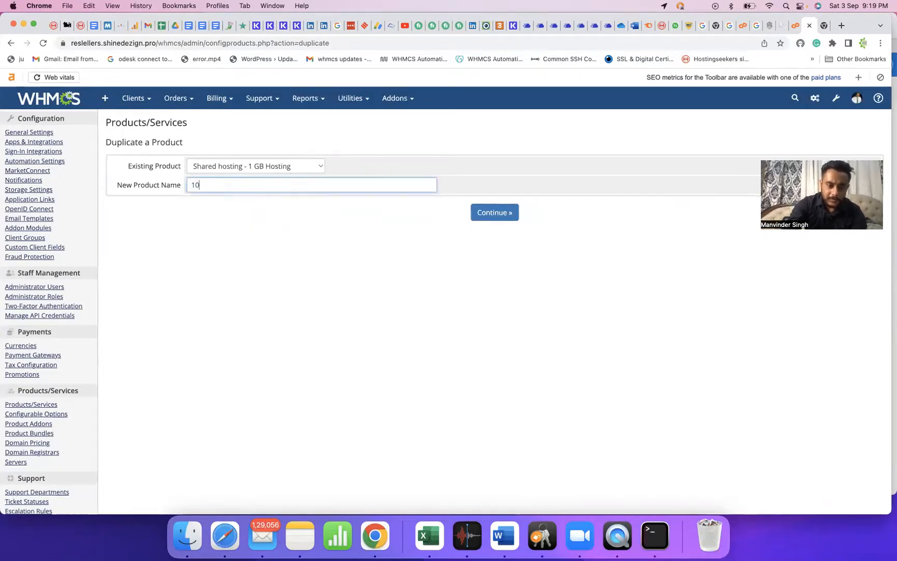
text( GB Hosting)
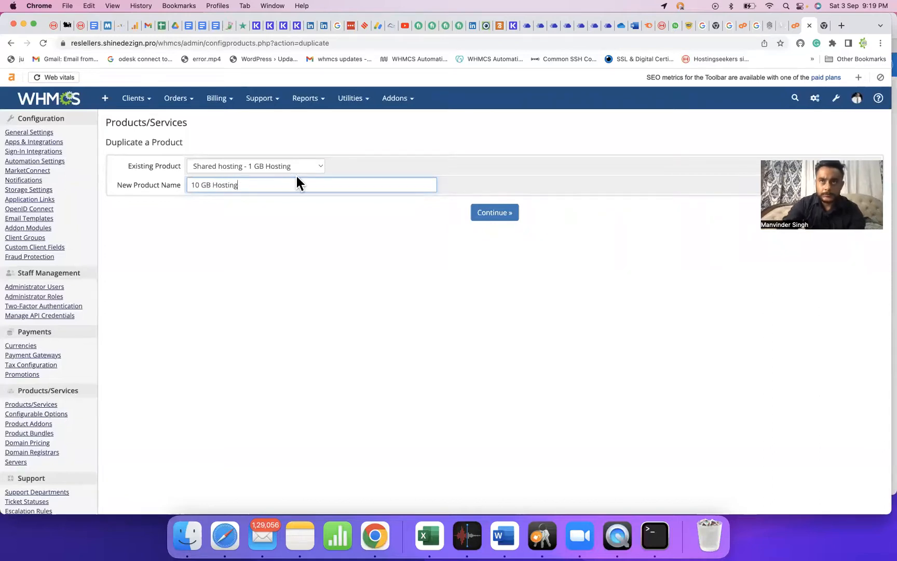
click(494, 211)
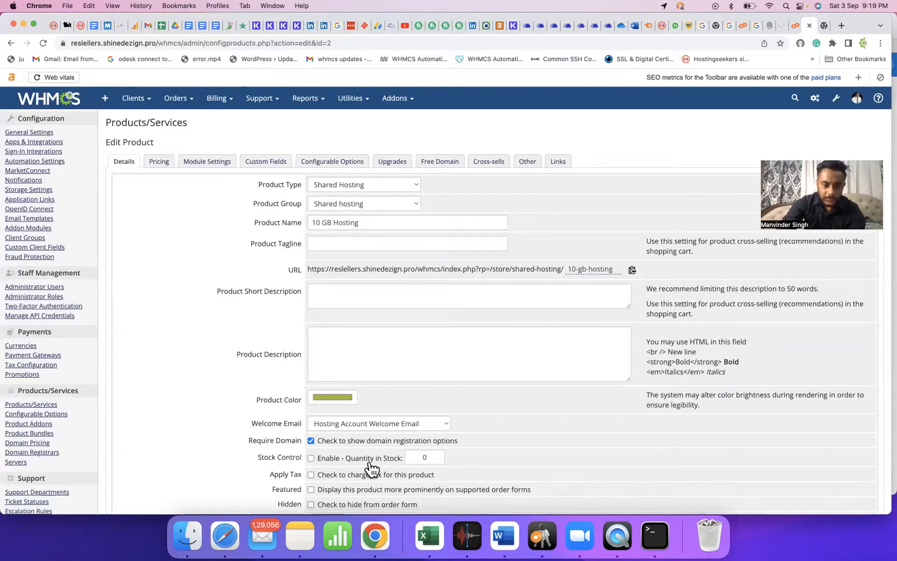
Paste the feature list from Notes into the Product Description and enlarge the box.
click(306, 535)
key(super+a)
key(super+c)
key(super+Tab)
click(420, 366)
key(super+v)
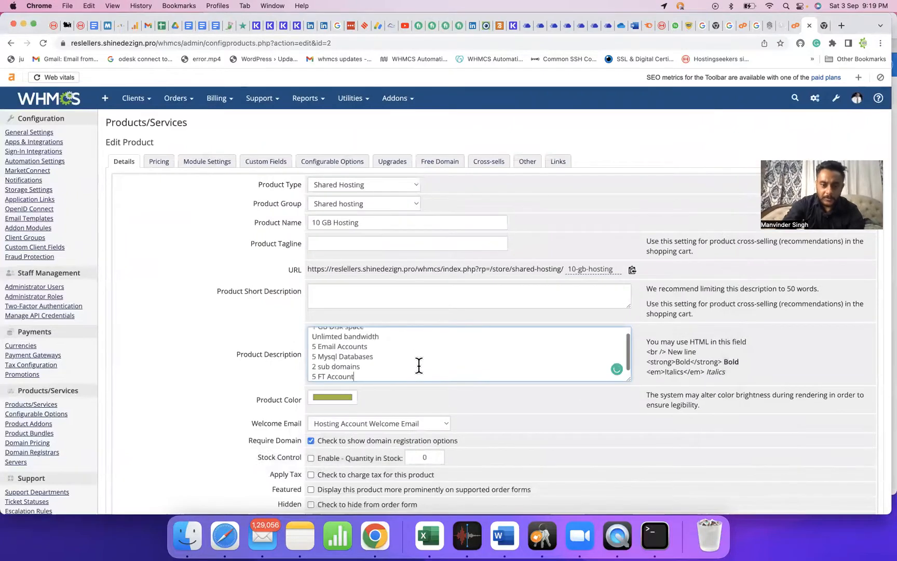
scroll(394, 358, up, 2)
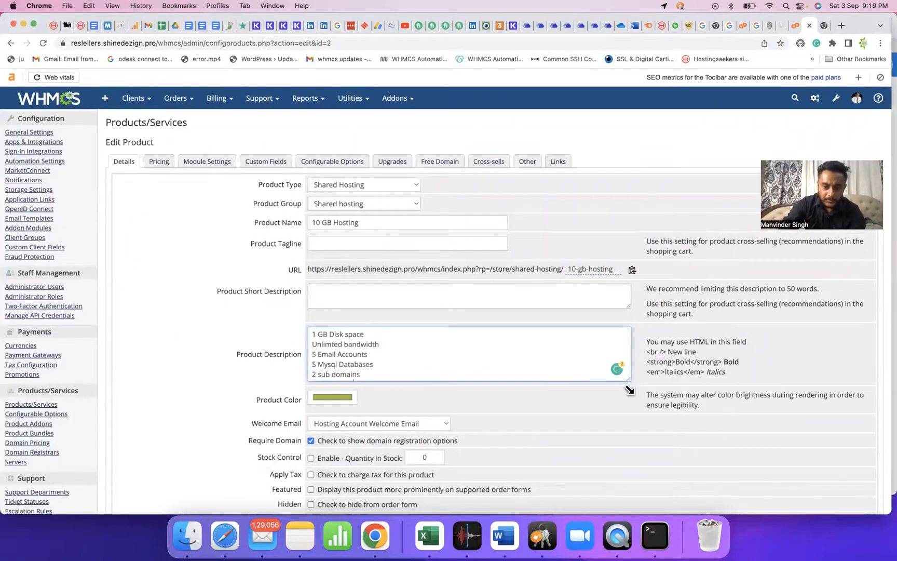
drag(628, 380, 628, 398)
Change the listed amounts to 10 GB disk, 10 email, 10 MySQL, 5 subdomains, 10 FTP.
click(316, 336)
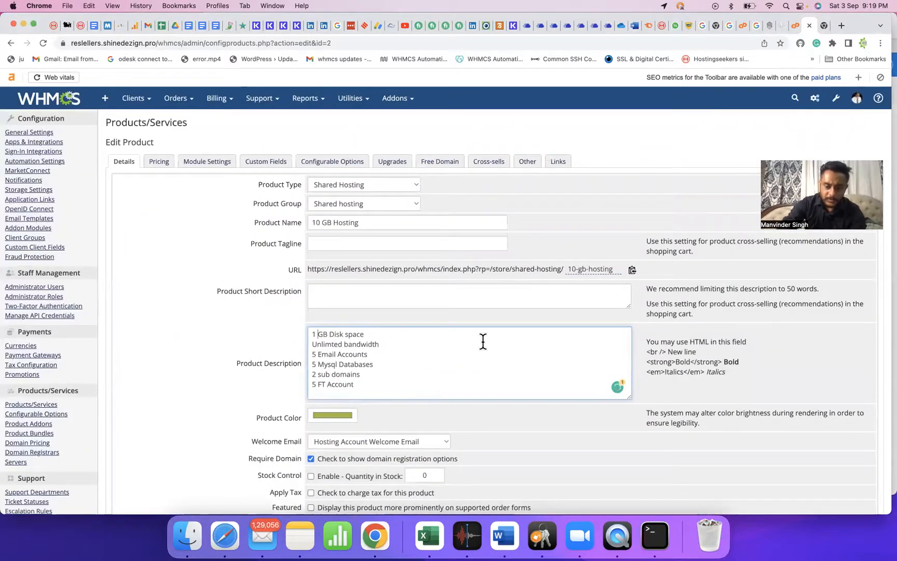
text(0)
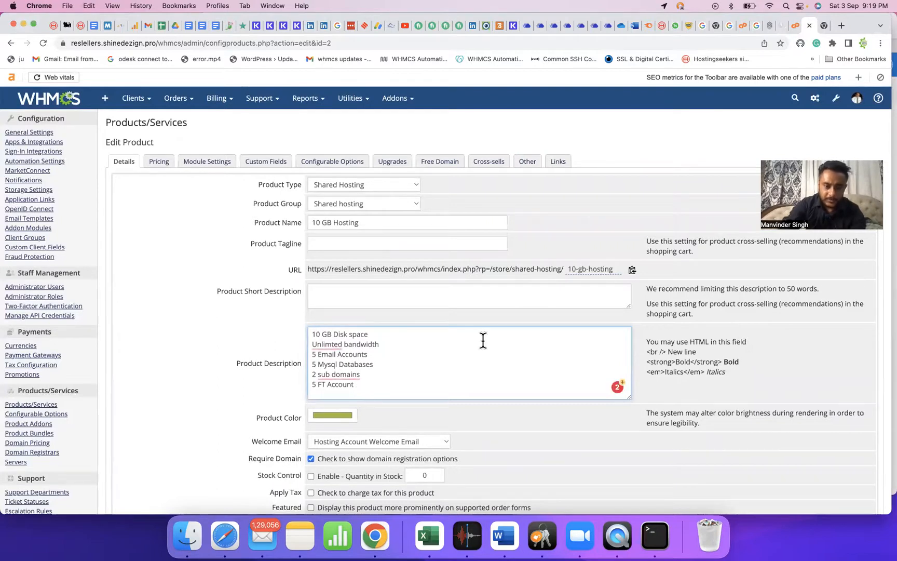
click(315, 355)
text(0)
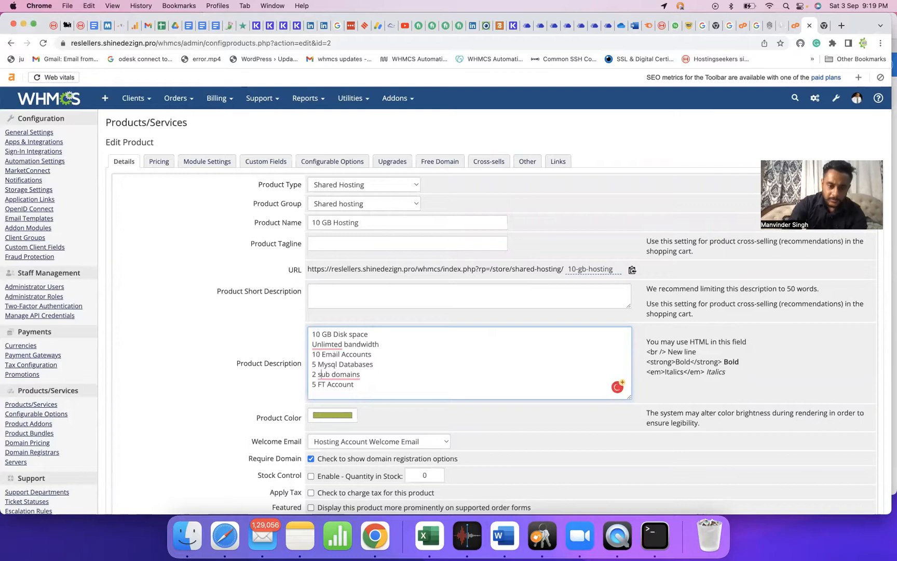
key(BackSpace)
text(10)
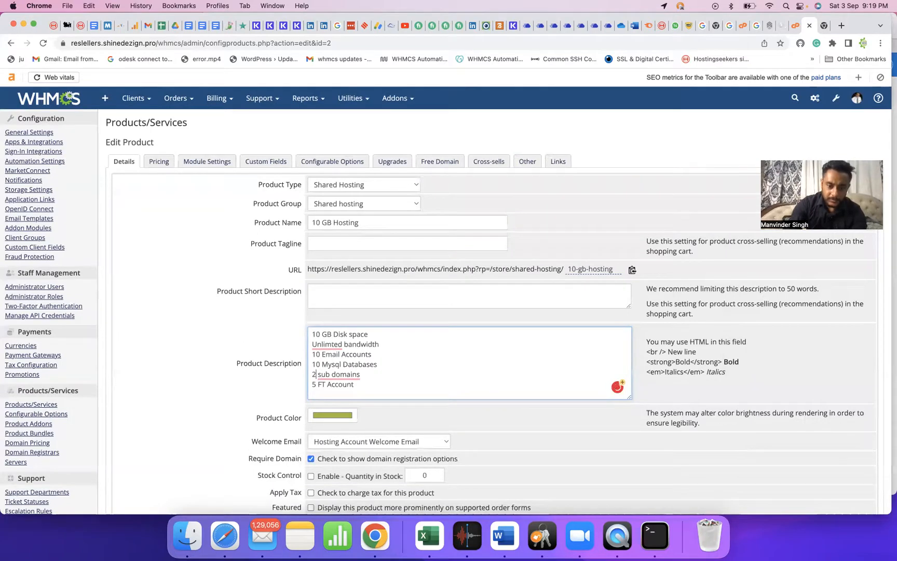
key(BackSpace)
text(5)
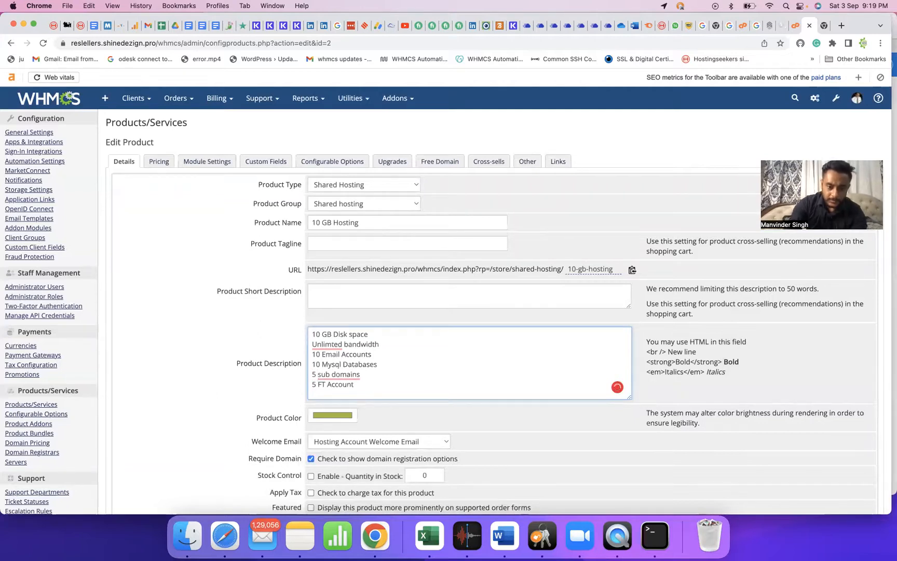
key(BackSpace)
text(10)
text(P)
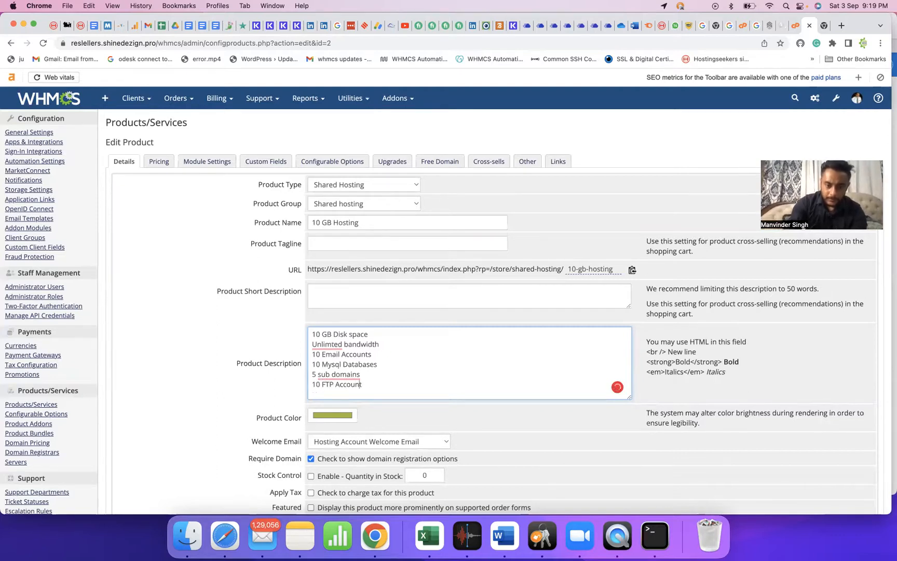
text(s)
scroll(477, 372, down, 5)
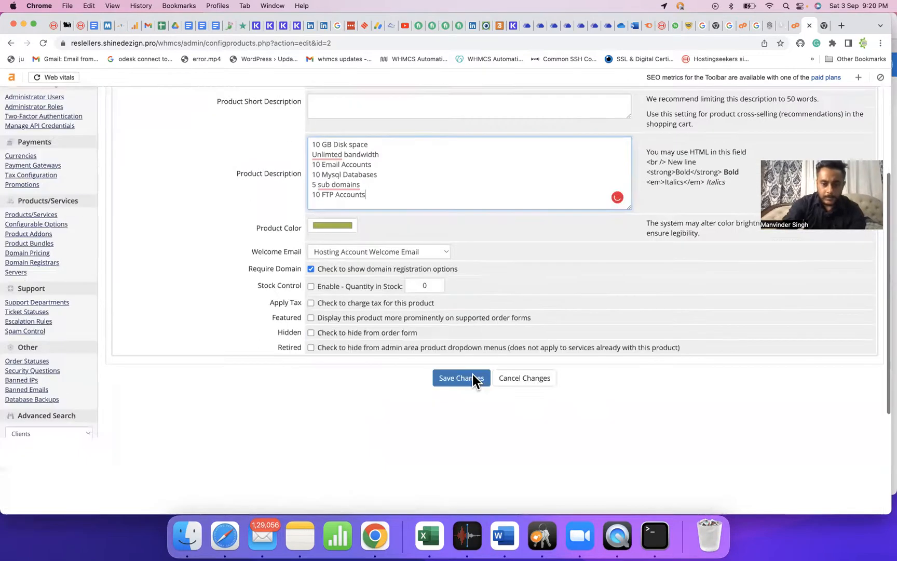
scroll(476, 377, down, 3)
Save the 10 GB Hosting product, then sign back in as admin and confirm the password.
click(460, 251)
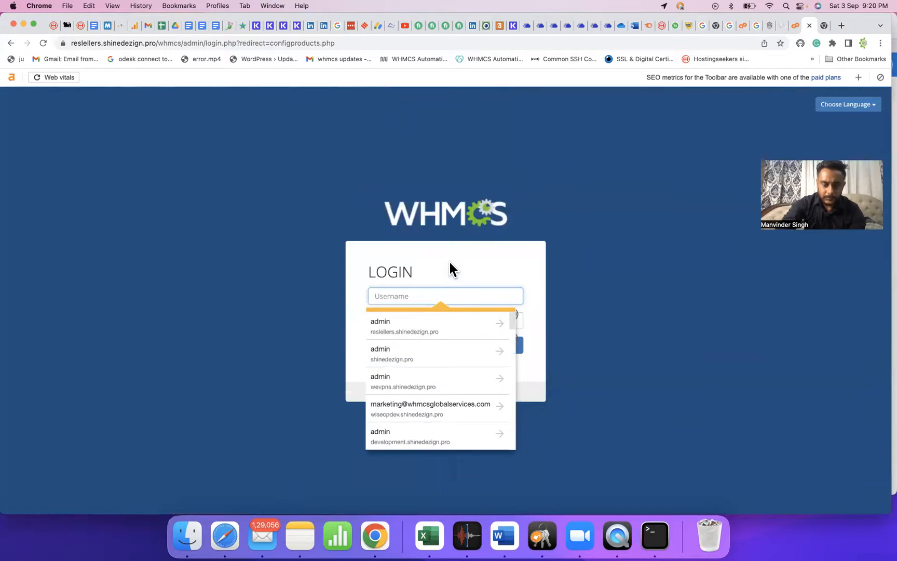
text(admin)
key(Tab)
text(••••••••••)
key(Return)
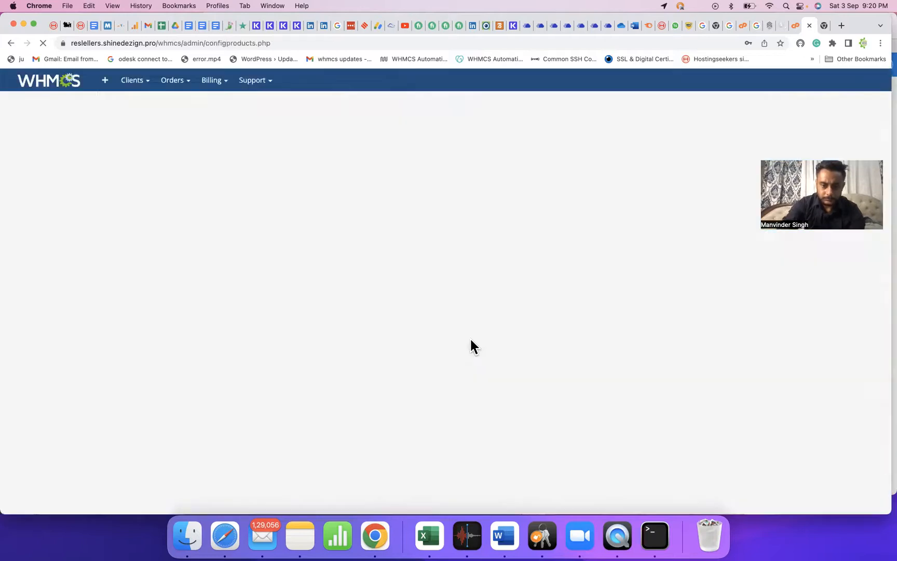
click(467, 257)
text(•••••)
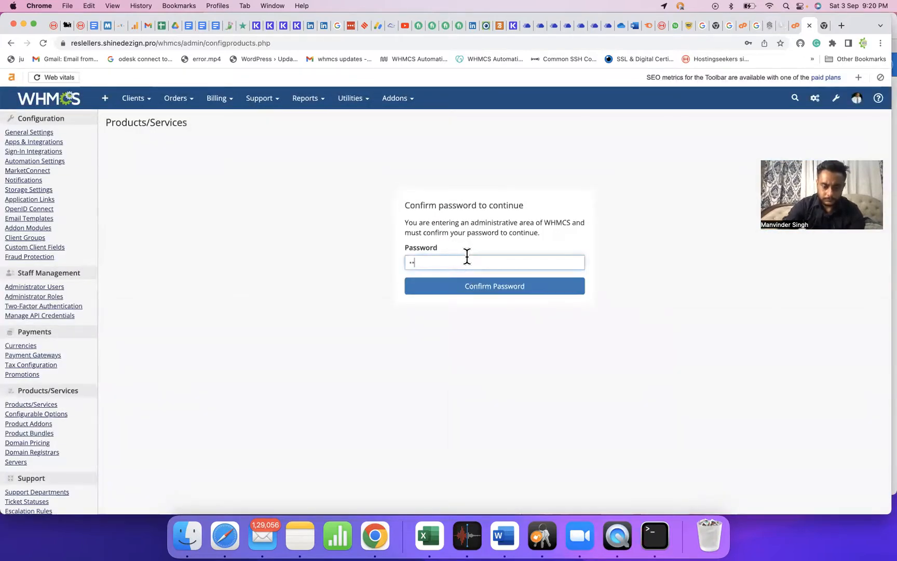
text(••)
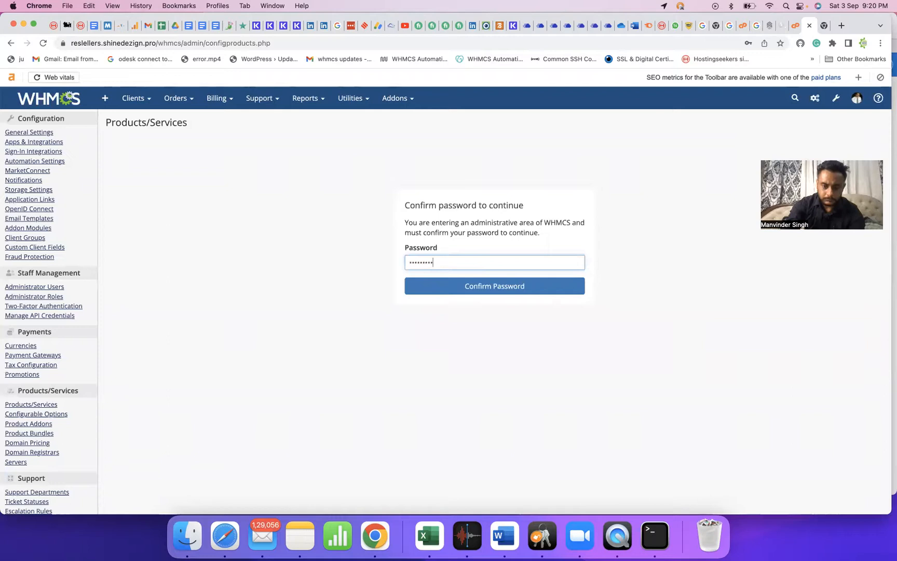
click(463, 284)
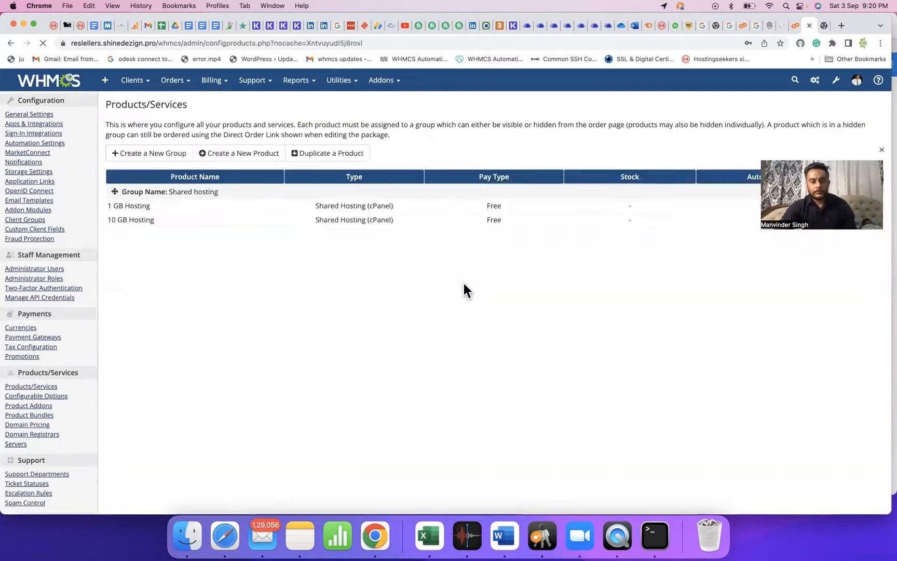
click(697, 183)
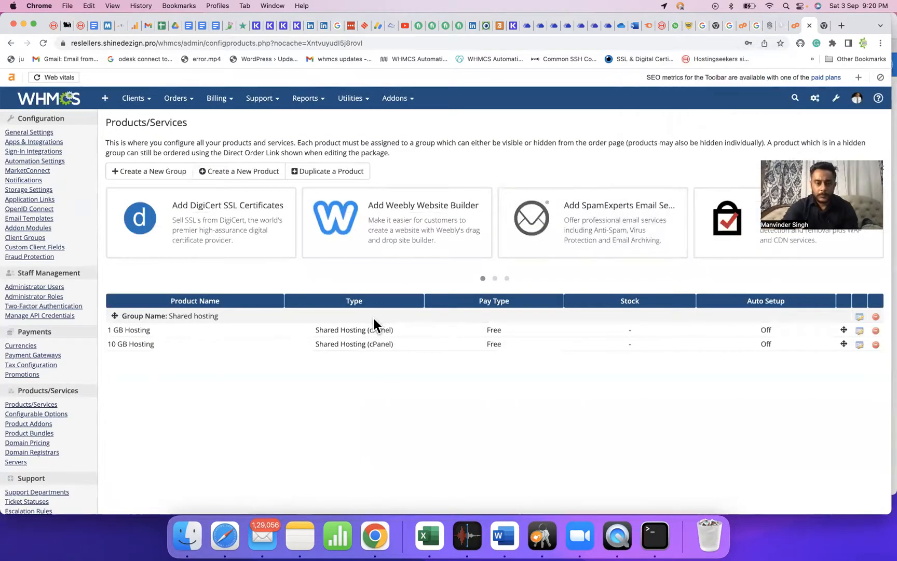
Check 10 GB Hosting's module settings: only the 1GB and Default WHM packages are offered.
click(856, 346)
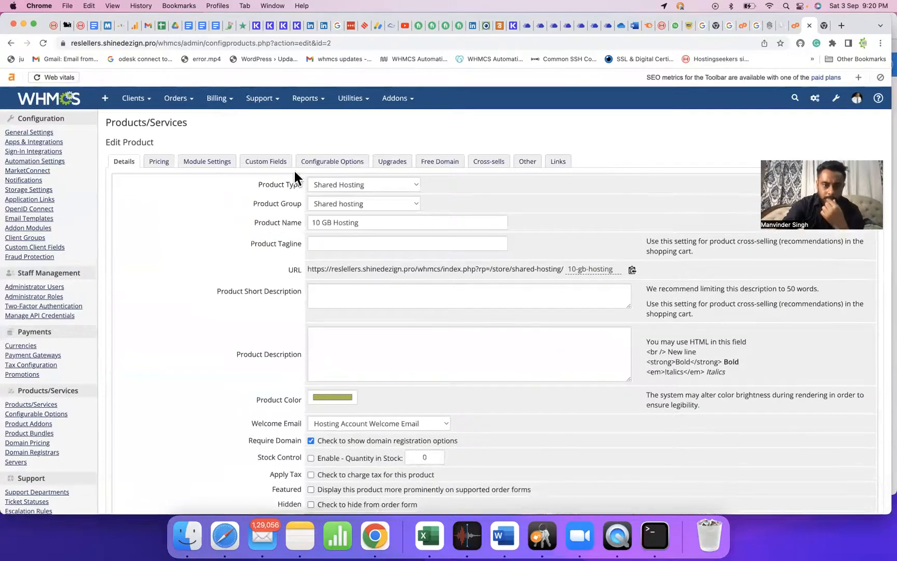
click(228, 163)
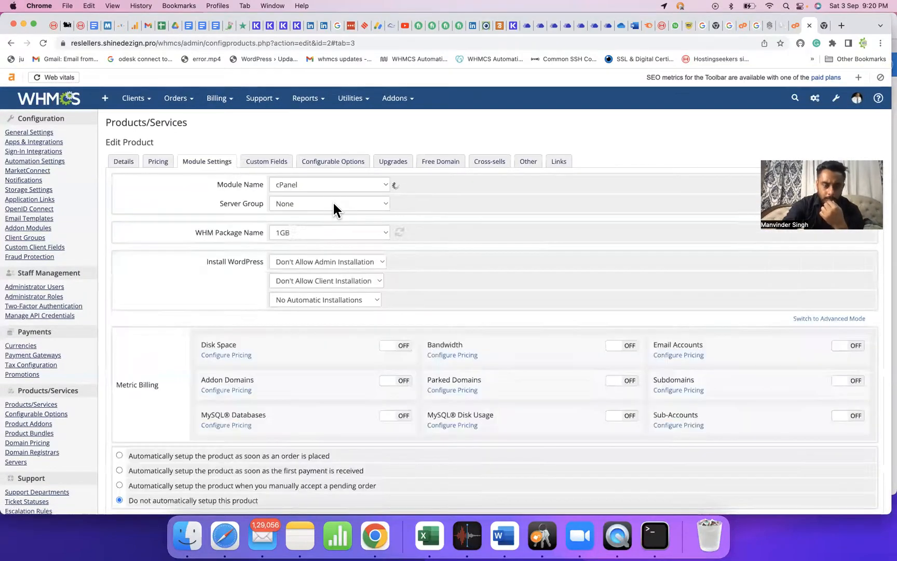
click(350, 232)
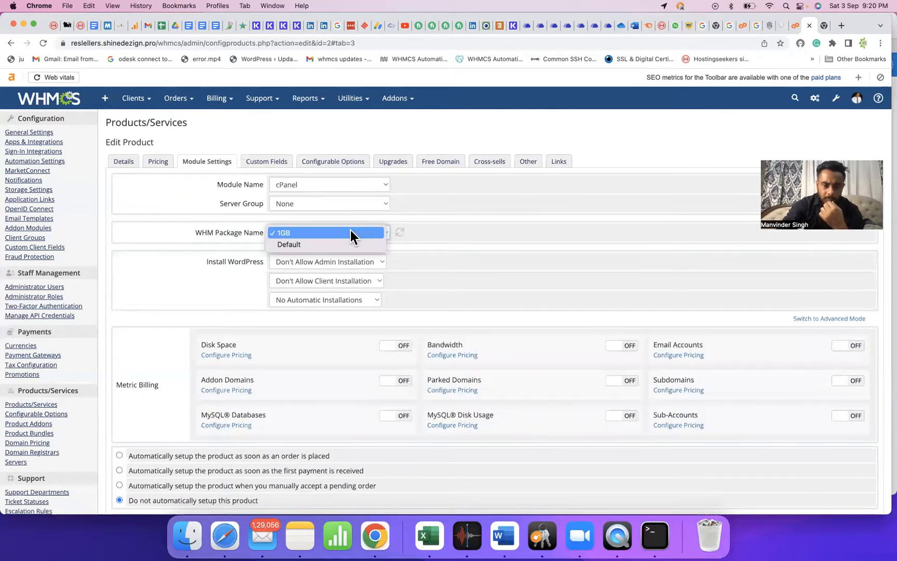
click(490, 215)
click(796, 24)
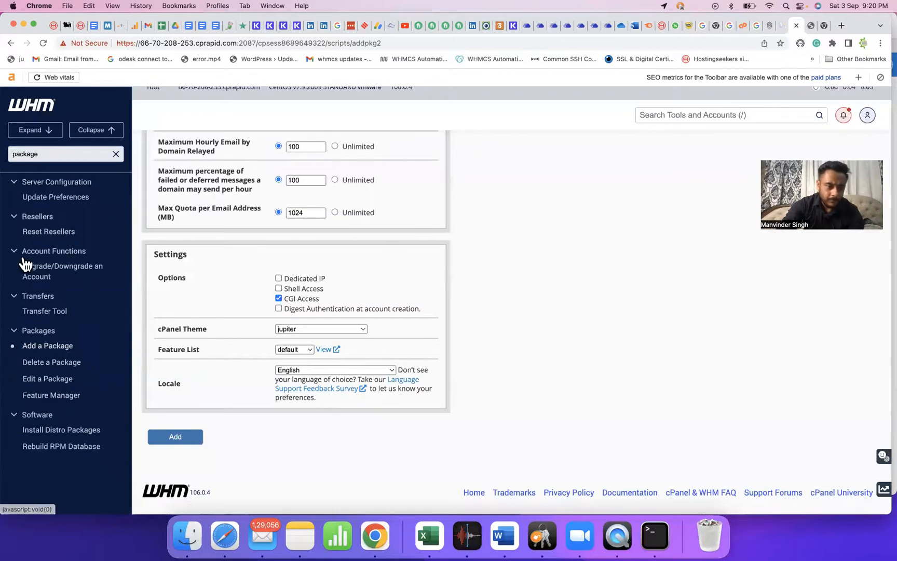
Start a new WHM package named '10 GB' with a 100240 MB disk quota.
click(59, 348)
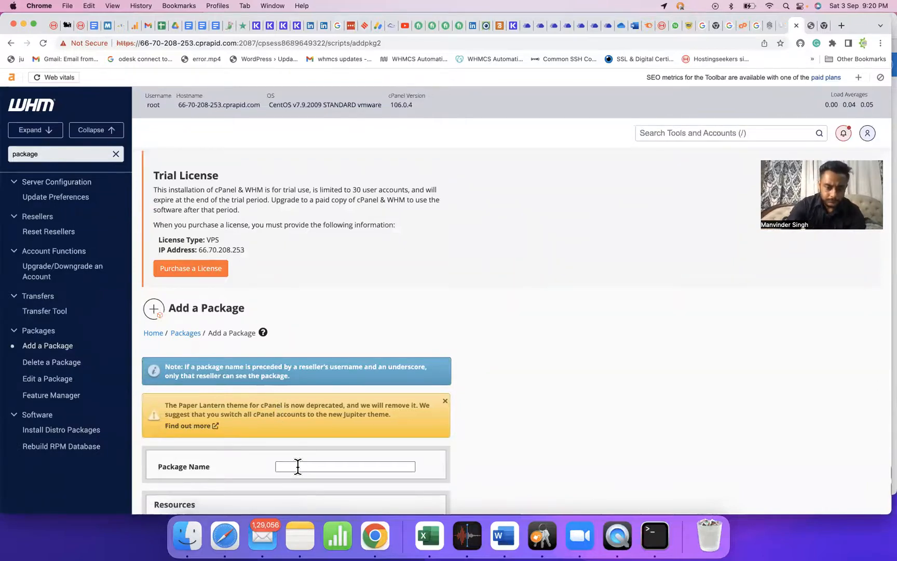
click(298, 466)
text(10 GB)
scroll(328, 355, down, 5)
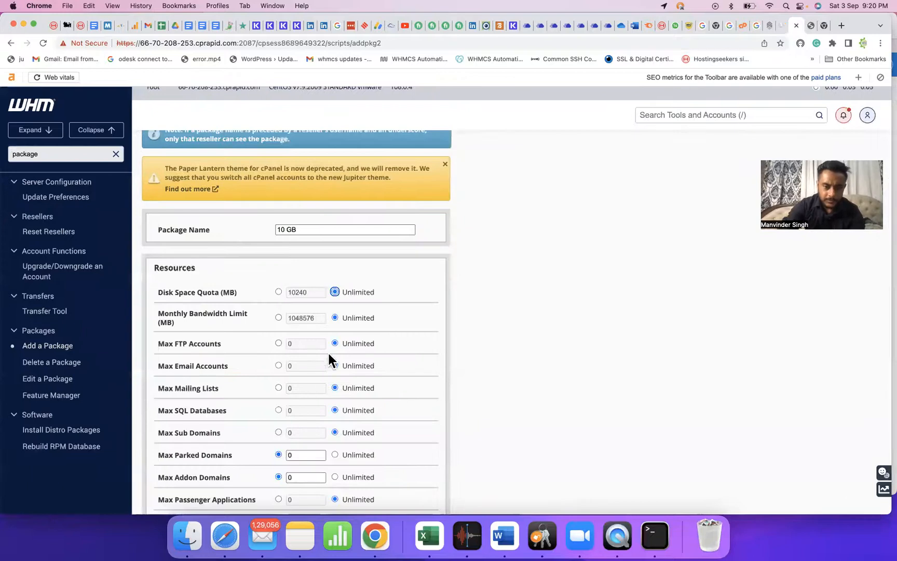
click(278, 292)
click(290, 291)
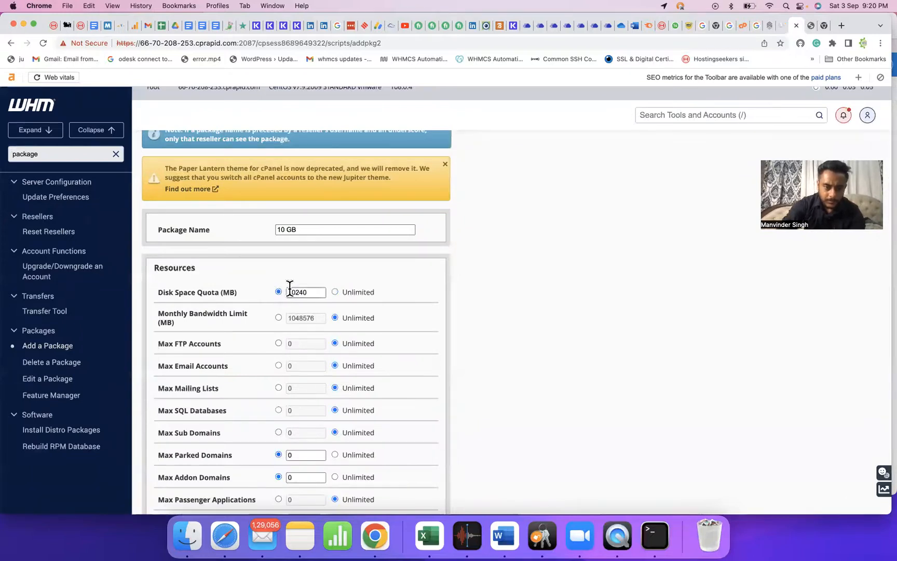
text(0)
key(Tab)
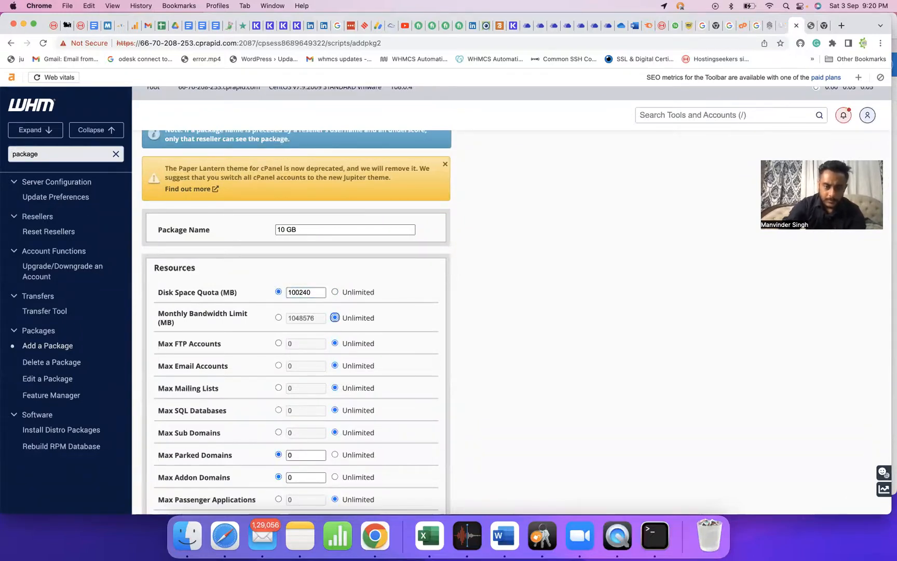
Limit FTP, email and SQL databases to 10 each and subdomains to 5, with mailing lists unlimited.
click(278, 343)
click(291, 344)
text(1)
click(278, 365)
click(287, 366)
text(1)
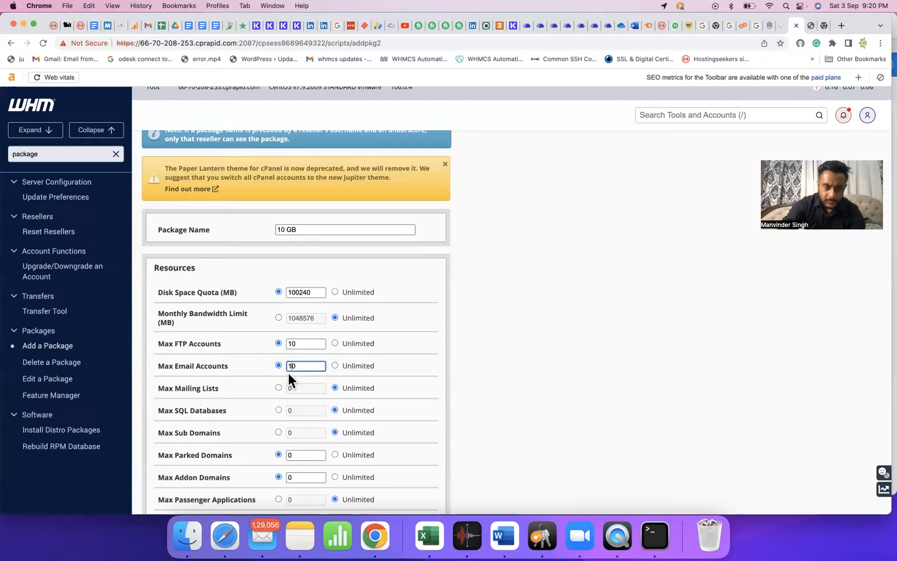
click(279, 387)
click(335, 387)
click(279, 410)
click(288, 410)
text(1)
scroll(210, 375, down, 3)
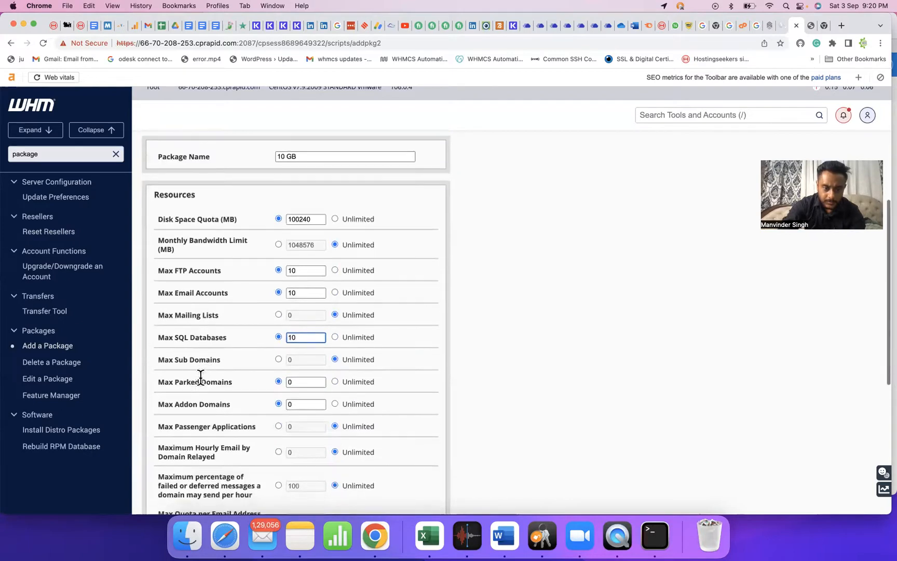
click(278, 358)
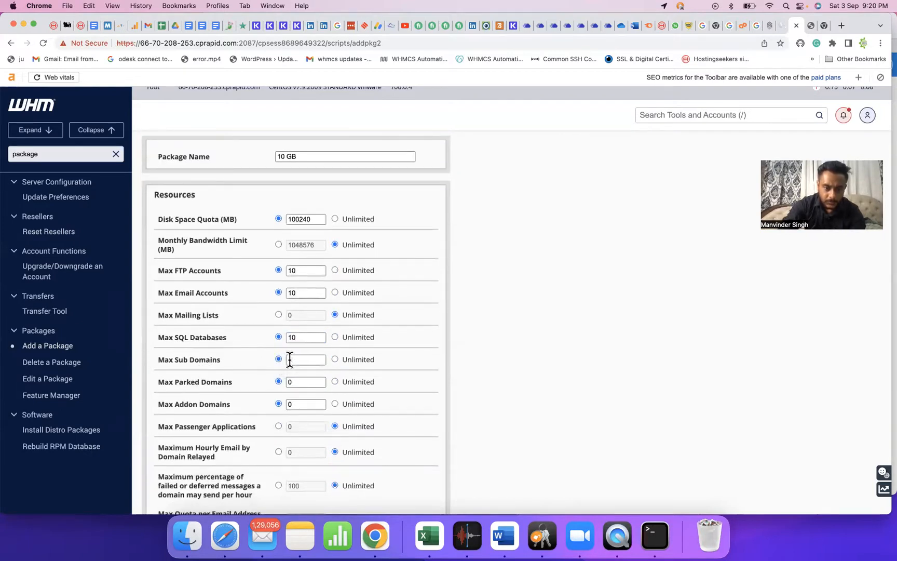
click(290, 360)
text(5)
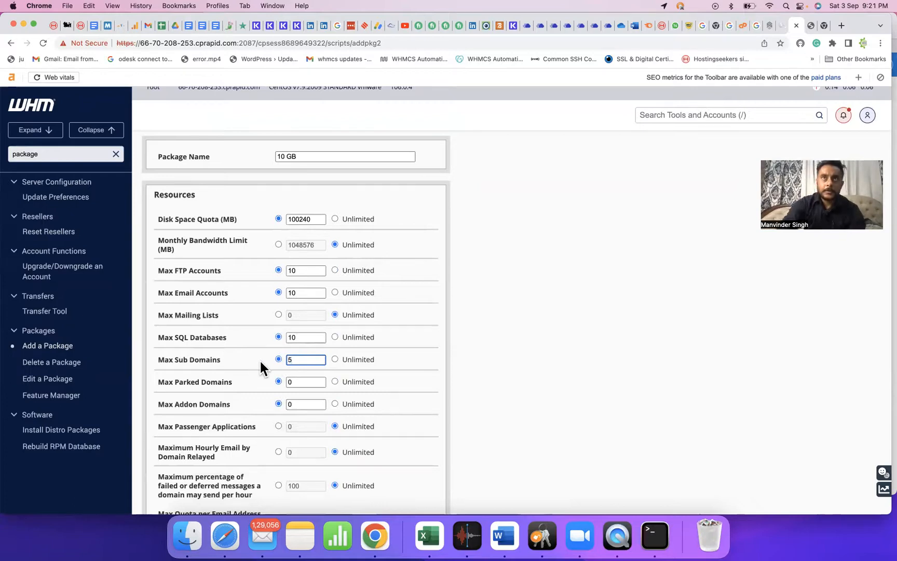
Set Passenger Apps and hourly relayed email to 100, then add the package.
scroll(259, 360, down, 4)
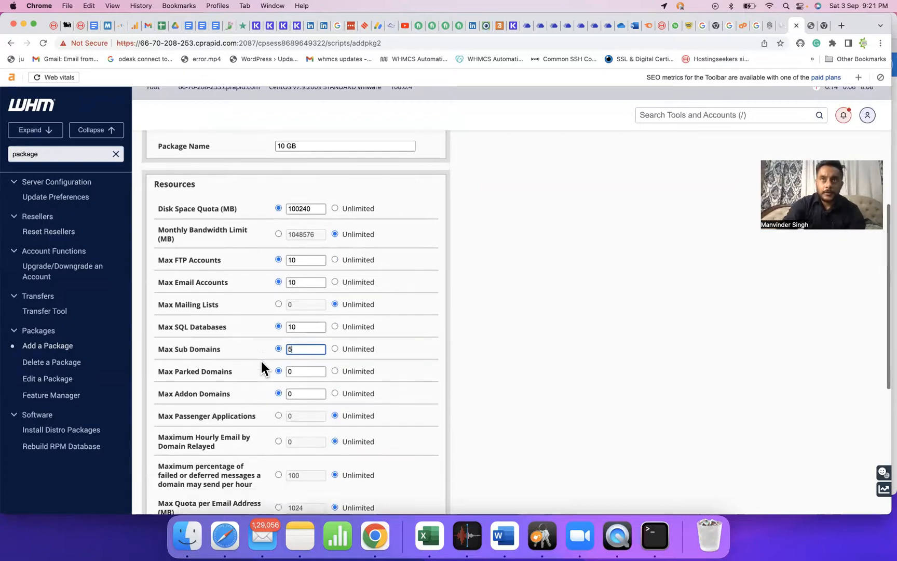
scroll(338, 291, down, 1)
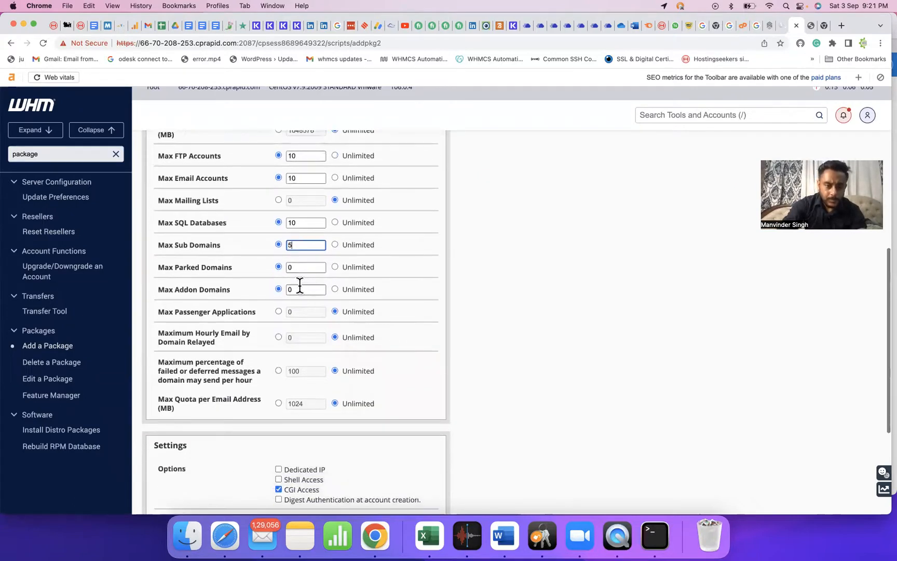
click(279, 311)
click(321, 313)
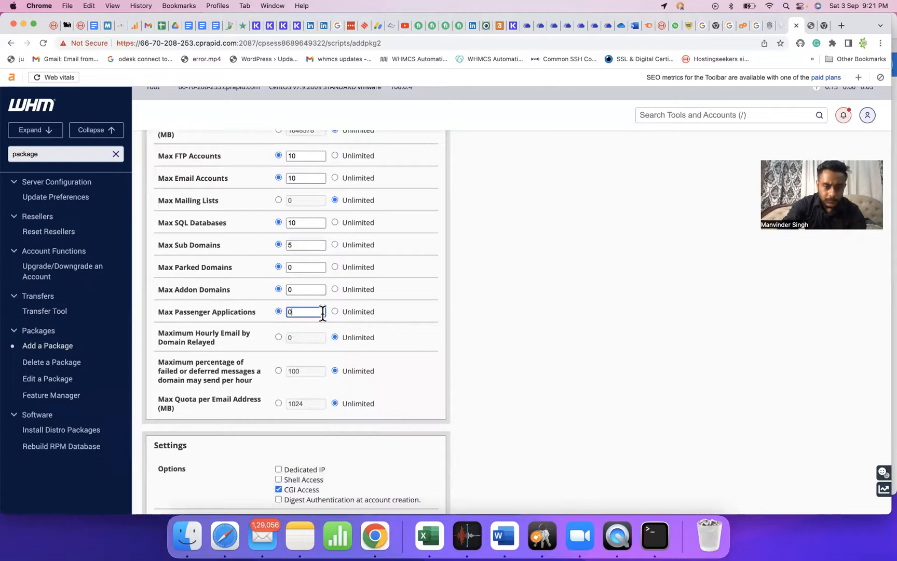
key(BackSpace)
text(100)
key(super+a)
key(super+c)
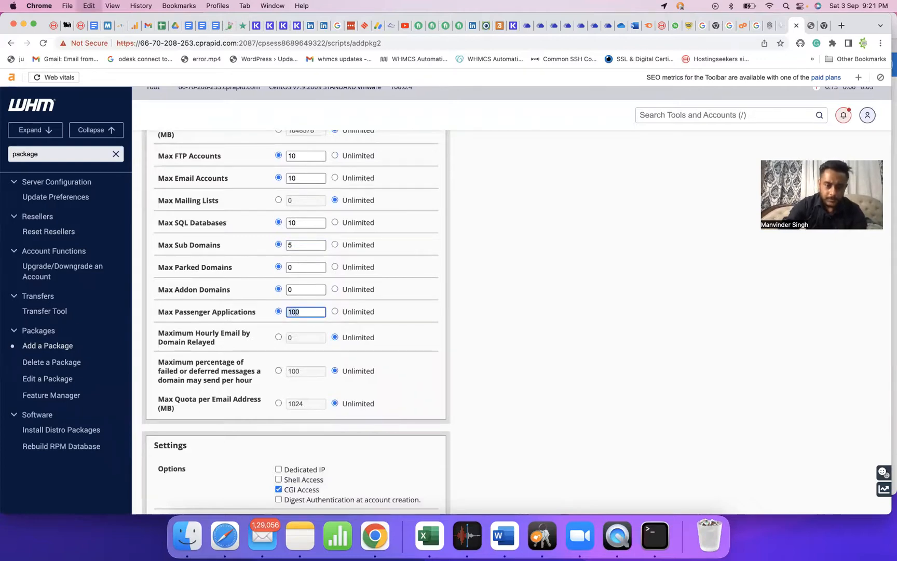
click(278, 337)
click(294, 339)
key(BackSpace)
key(super+v)
click(279, 371)
click(279, 403)
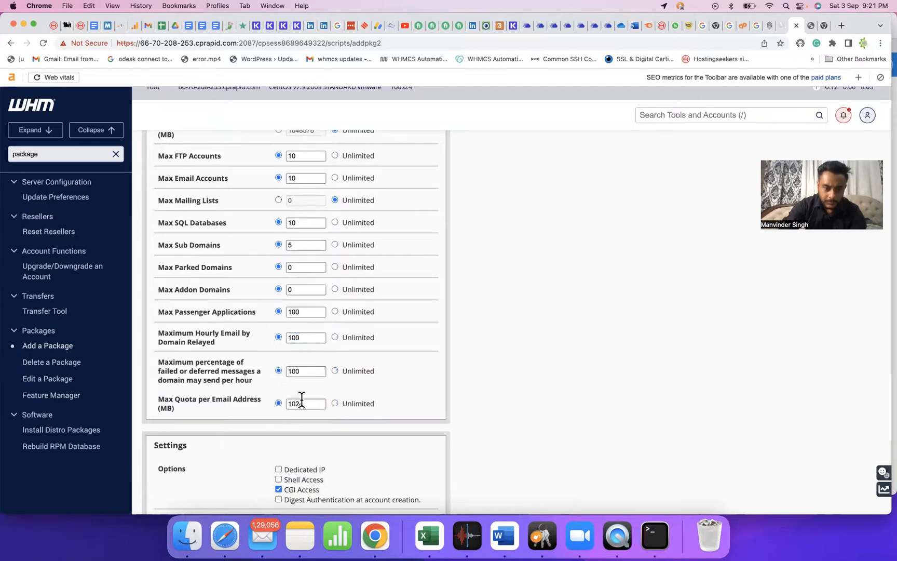
scroll(311, 394, down, 5)
click(180, 436)
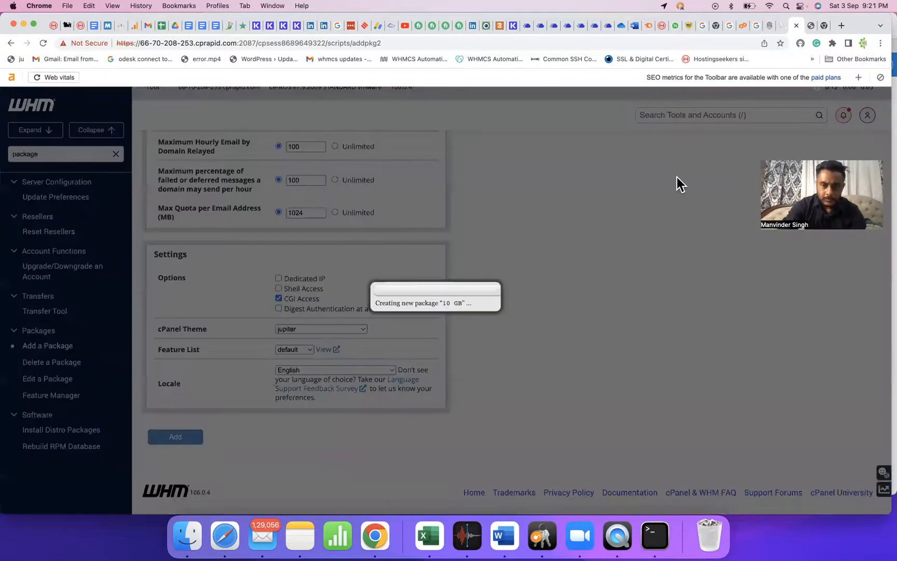
Refresh the WHM package list on 10 GB Hosting, then sign back in and confirm the admin password.
click(806, 24)
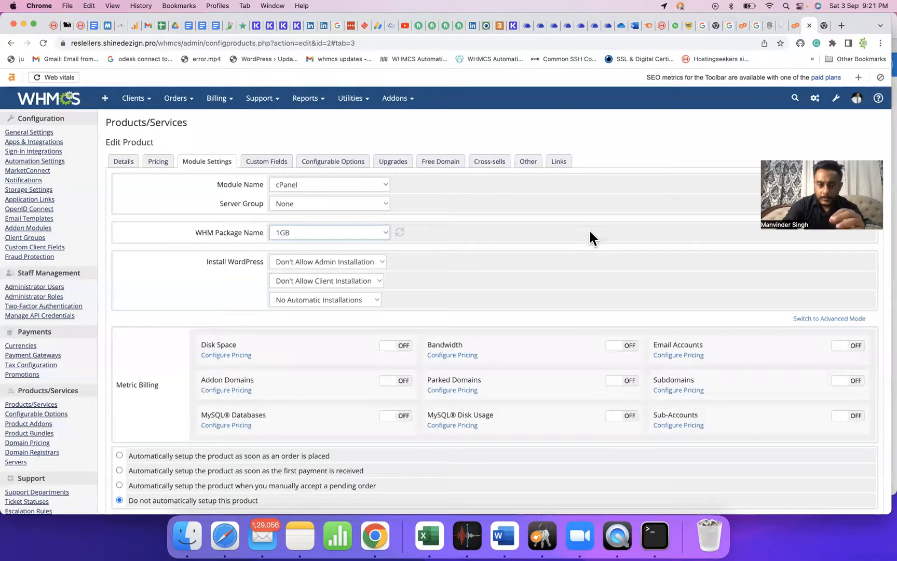
click(399, 232)
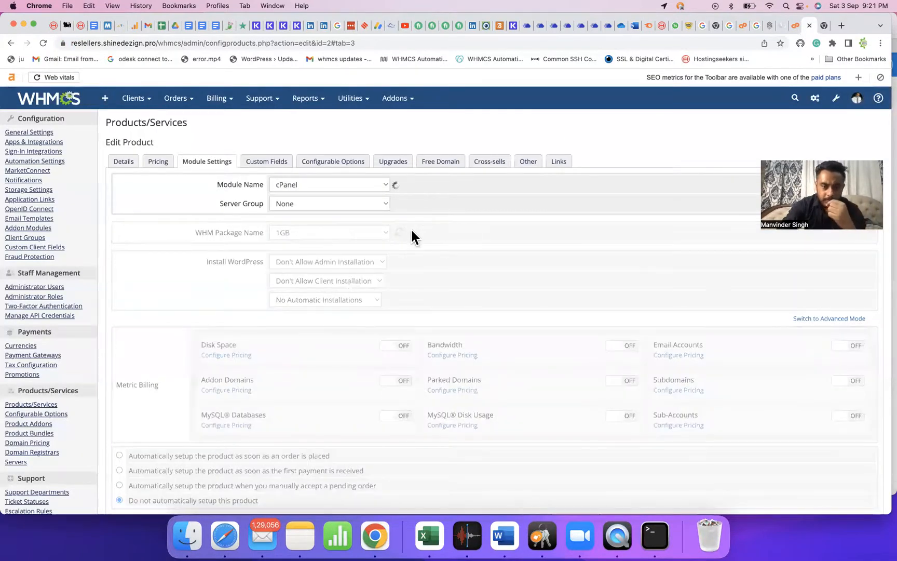
click(358, 234)
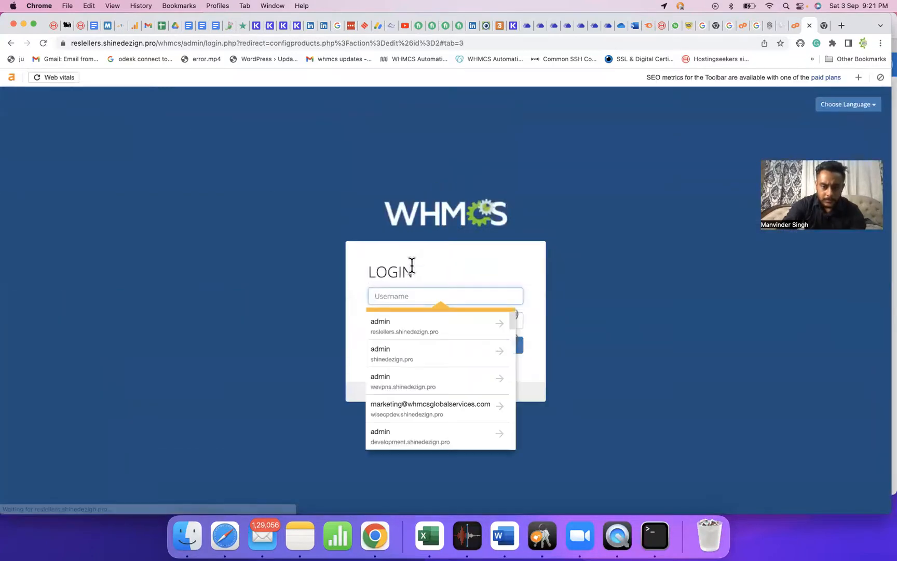
text(admin)
key(Tab)
text(***)
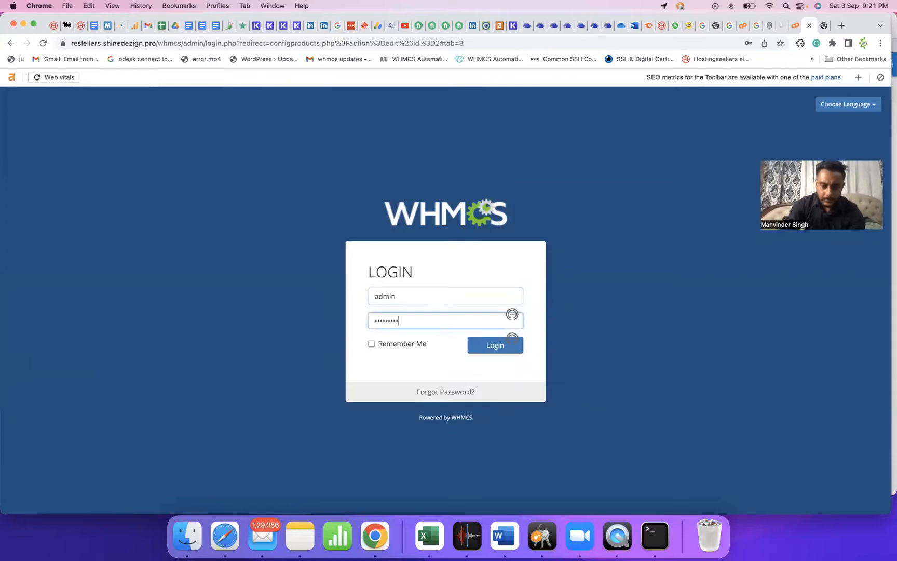
key(Return)
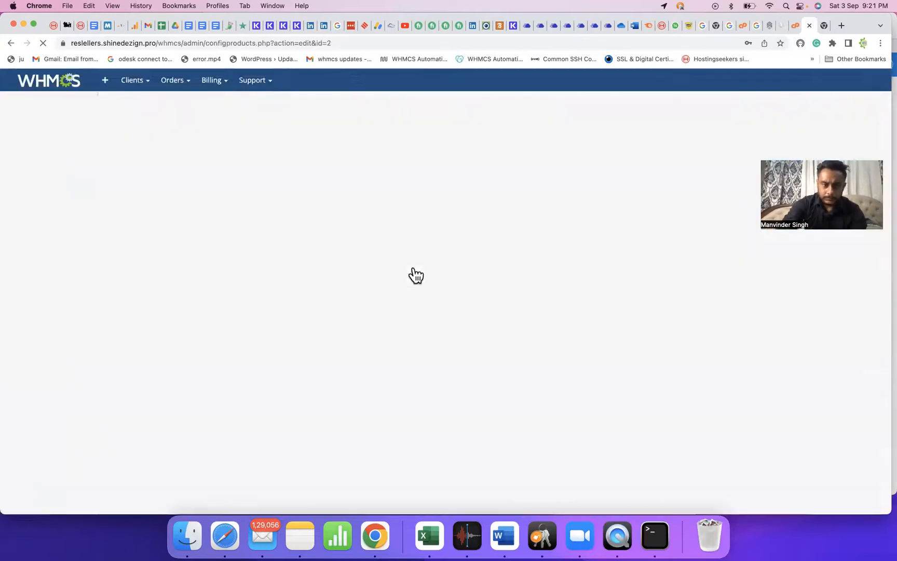
text(********)
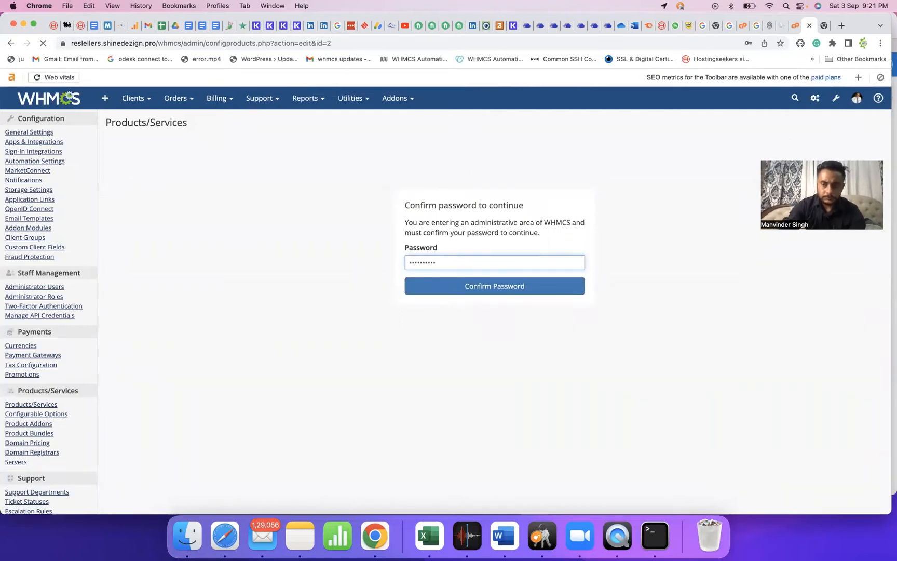
key(Return)
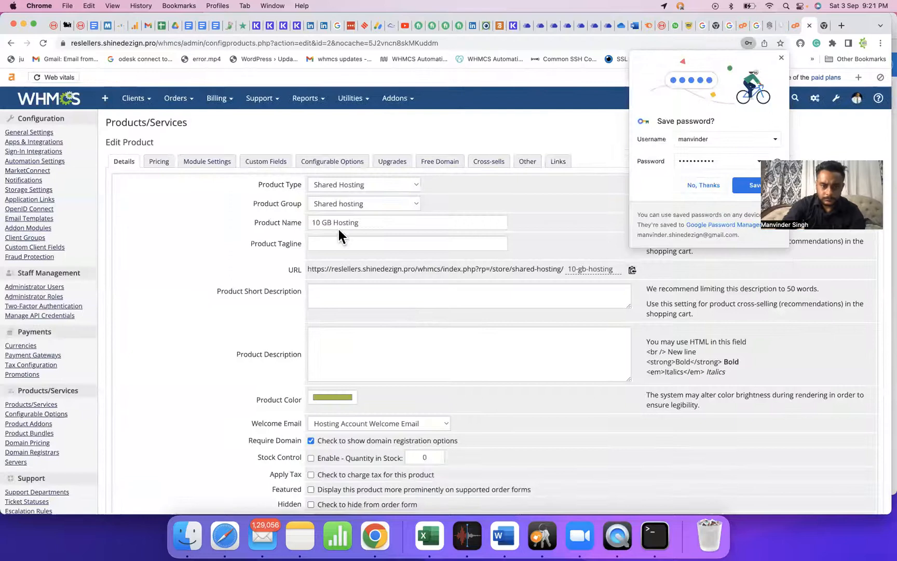
Set server group Shared hosting server, WHM package 10 GB, auto-setup on first payment, and save.
click(221, 163)
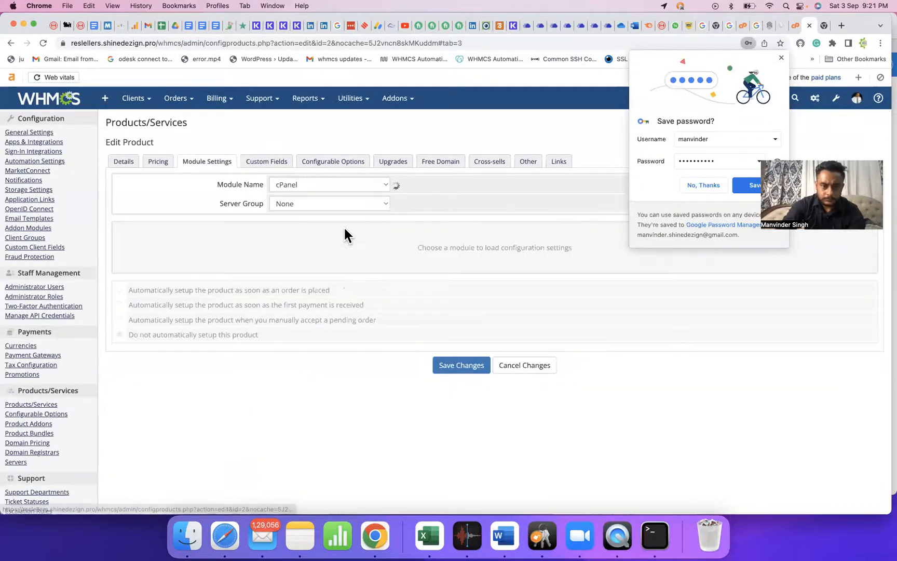
click(343, 203)
click(340, 216)
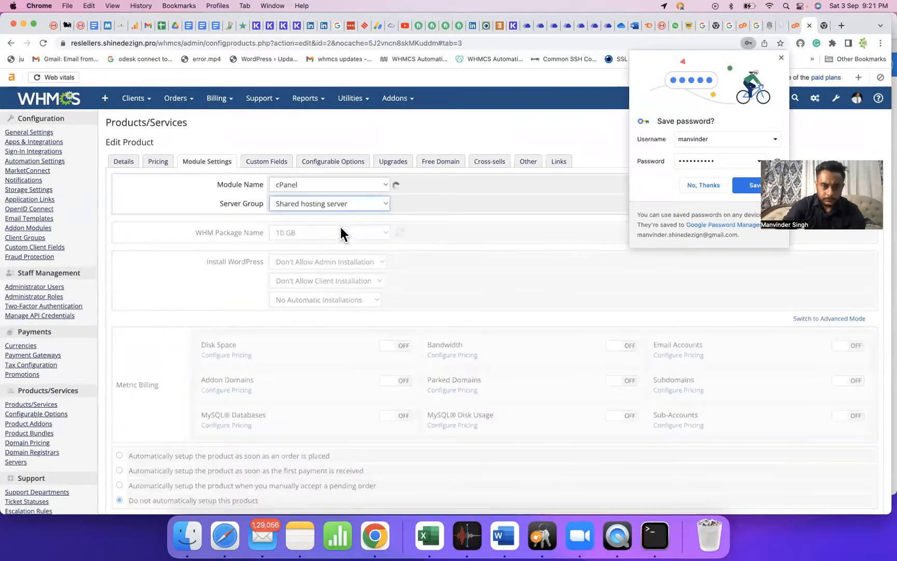
click(343, 234)
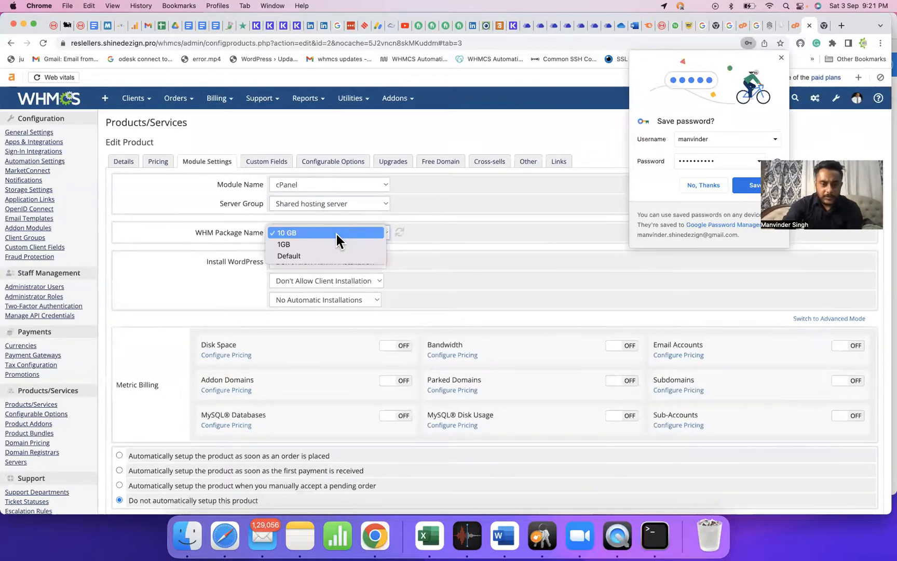
click(337, 236)
scroll(470, 358, down, 5)
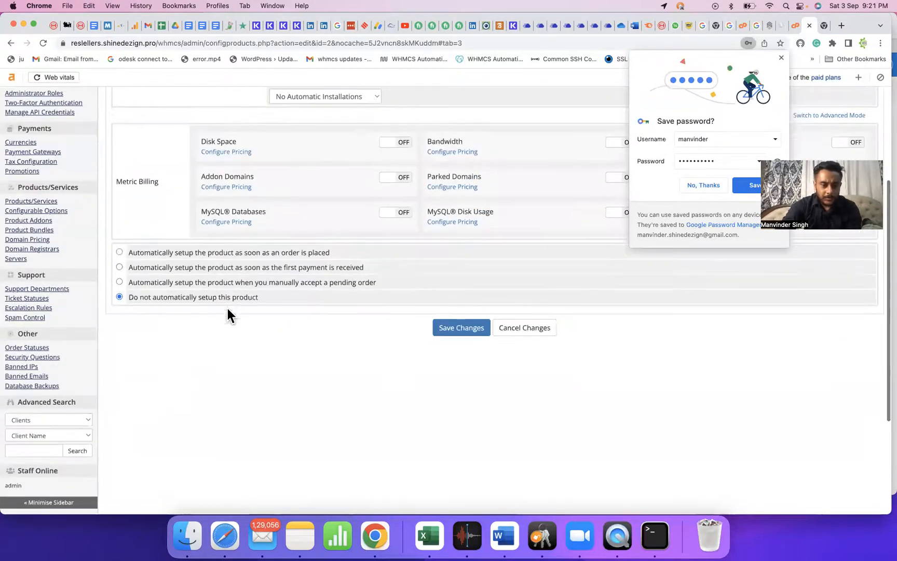
click(207, 267)
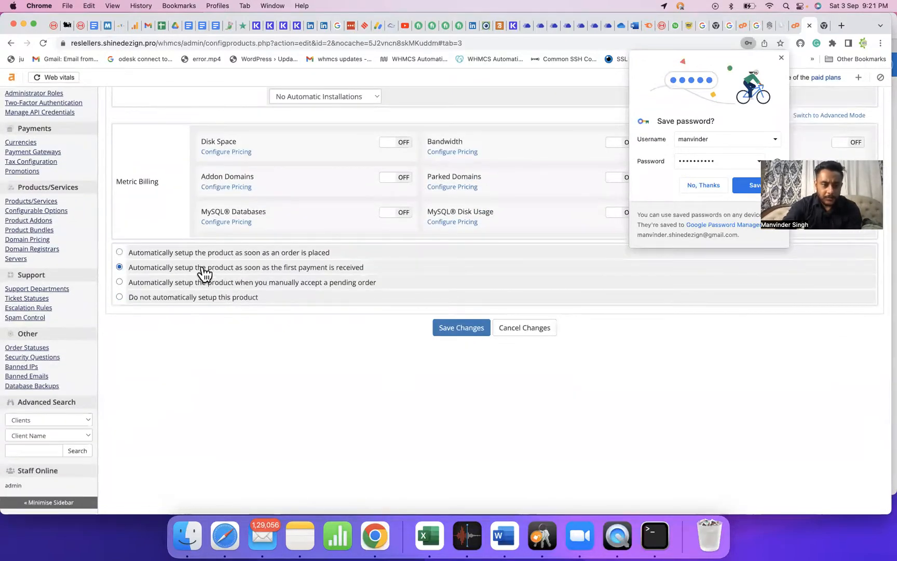
click(471, 328)
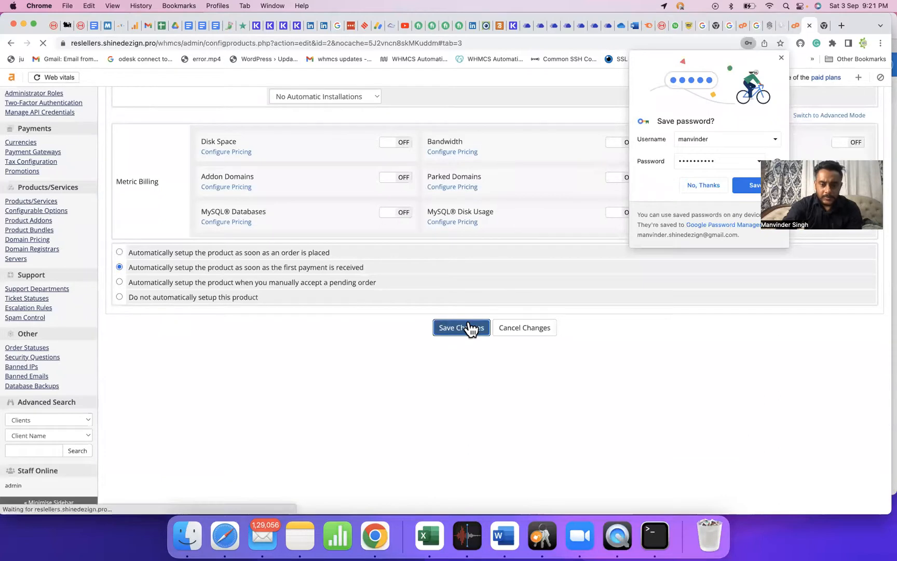
click(692, 183)
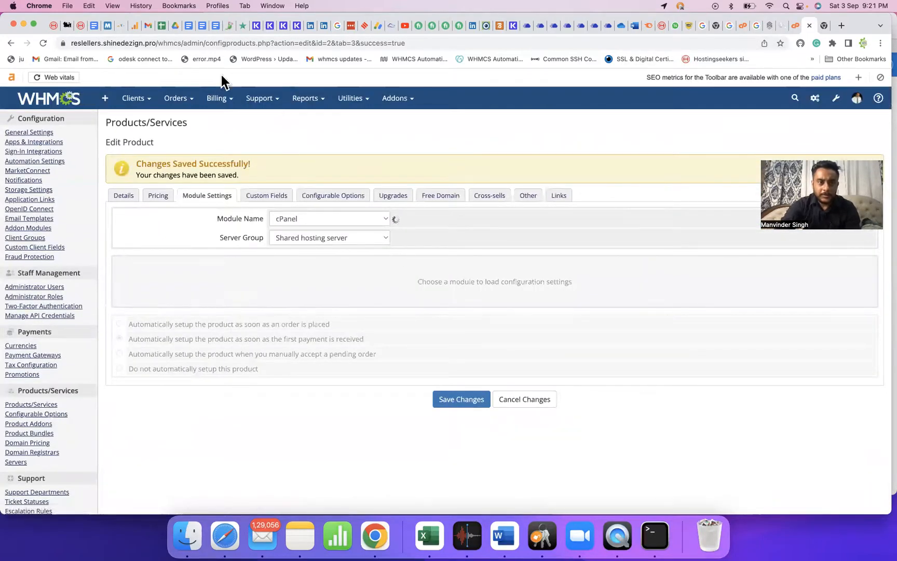
Copy the WHMCS site address into a new browser tab.
click(185, 44)
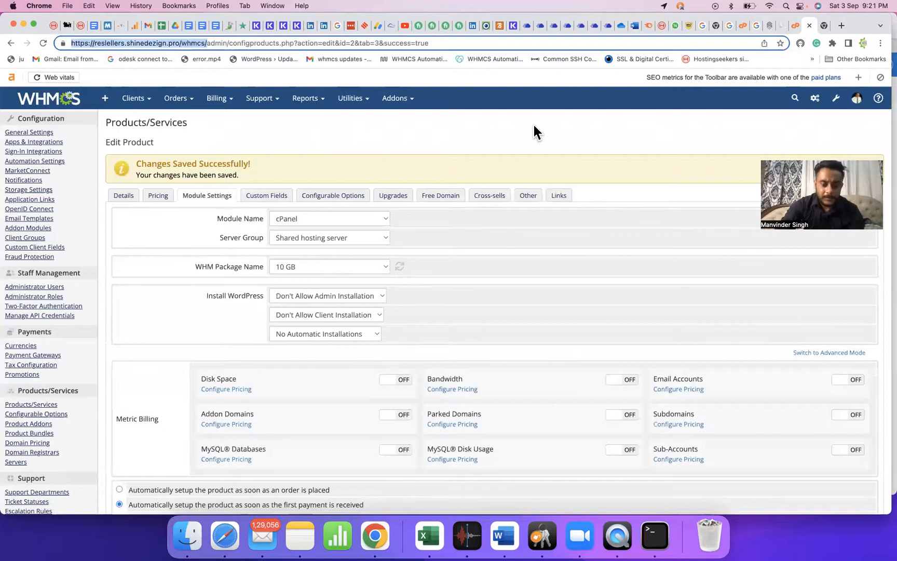
key(super+c)
key(super+t)
key(super+v)
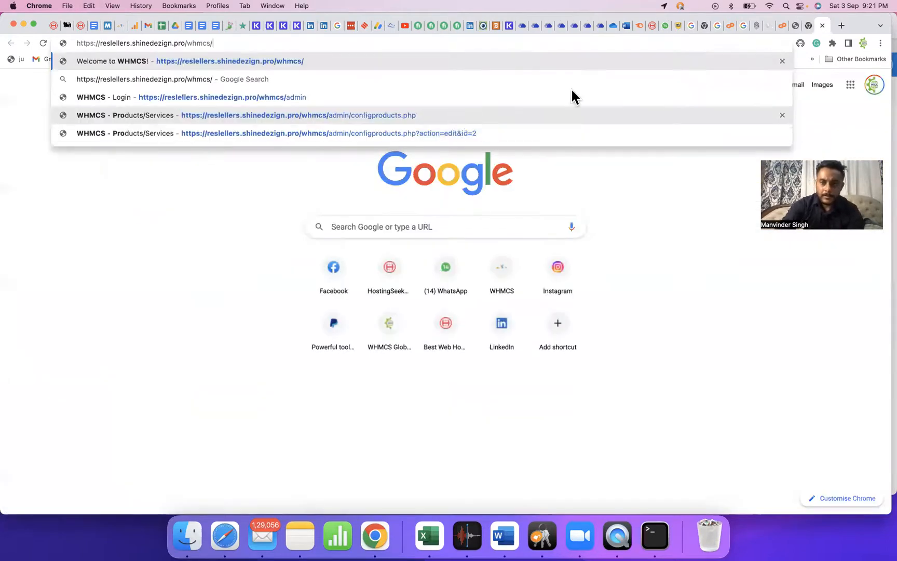
Load the client storefront, then review 10 GB Hosting's details including the Require Domain setting.
key(Return)
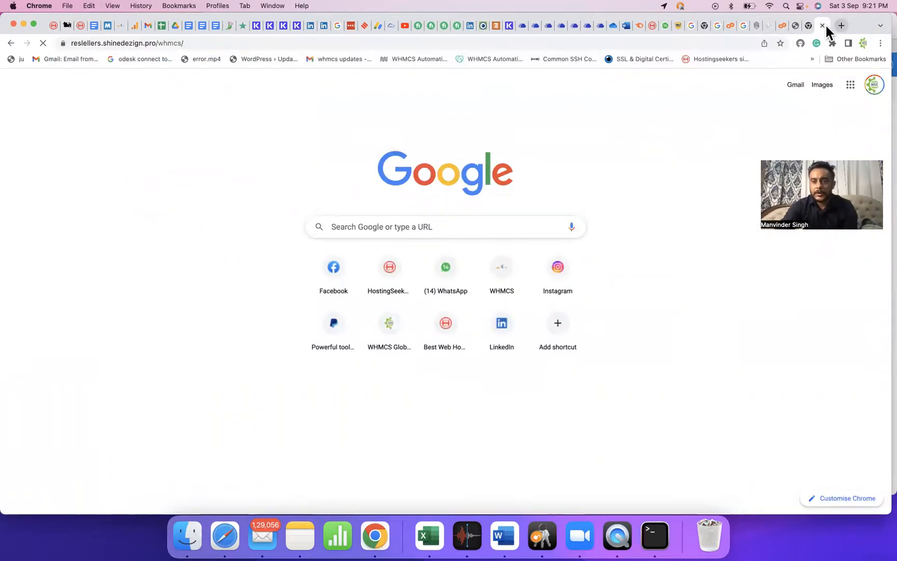
click(796, 27)
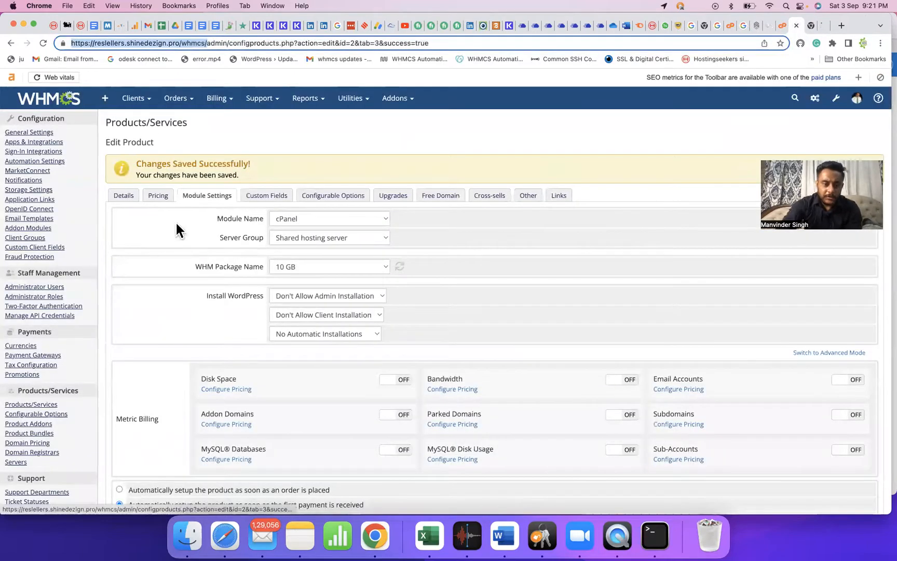
click(128, 193)
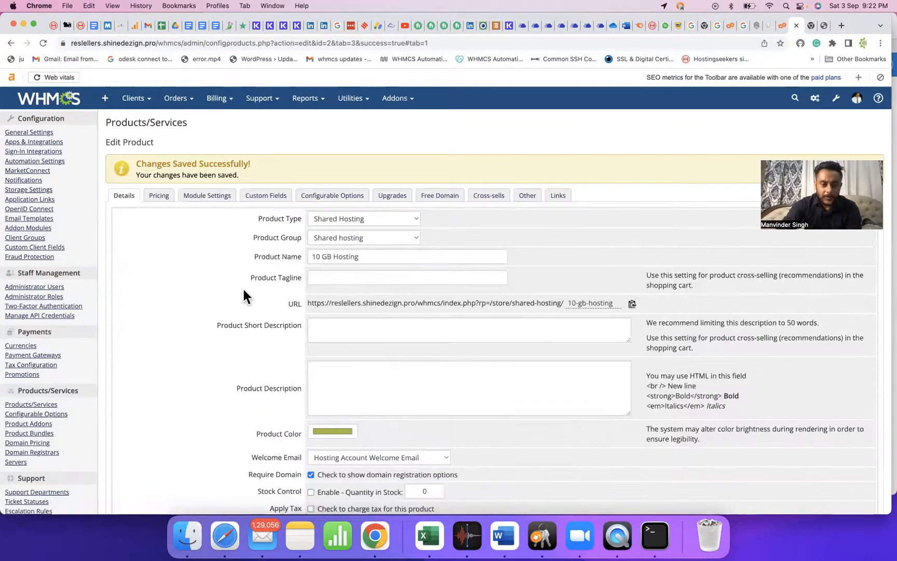
scroll(239, 280, down, 4)
drag(252, 363, 298, 344)
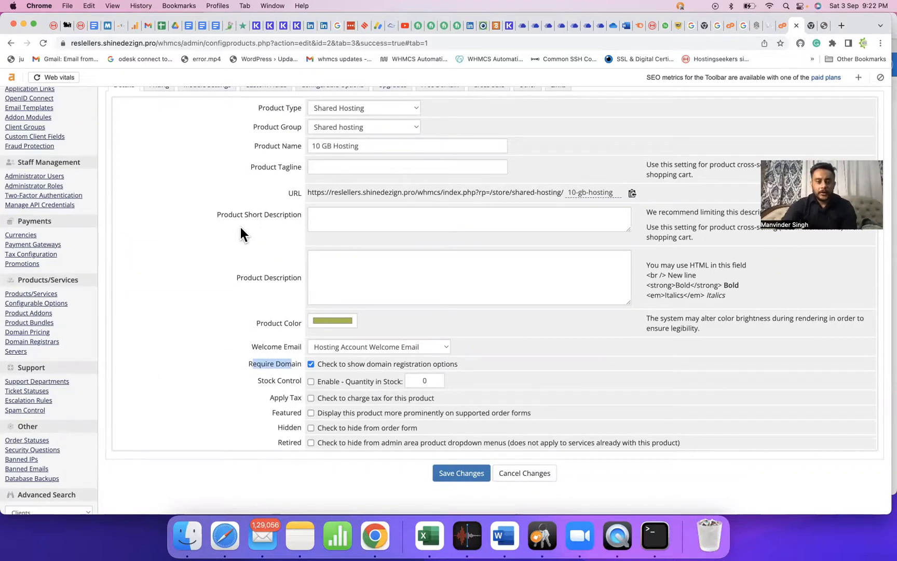
scroll(240, 228, up, 4)
Change 10 GB Hosting's payment type from Free to Recurring and save.
click(159, 195)
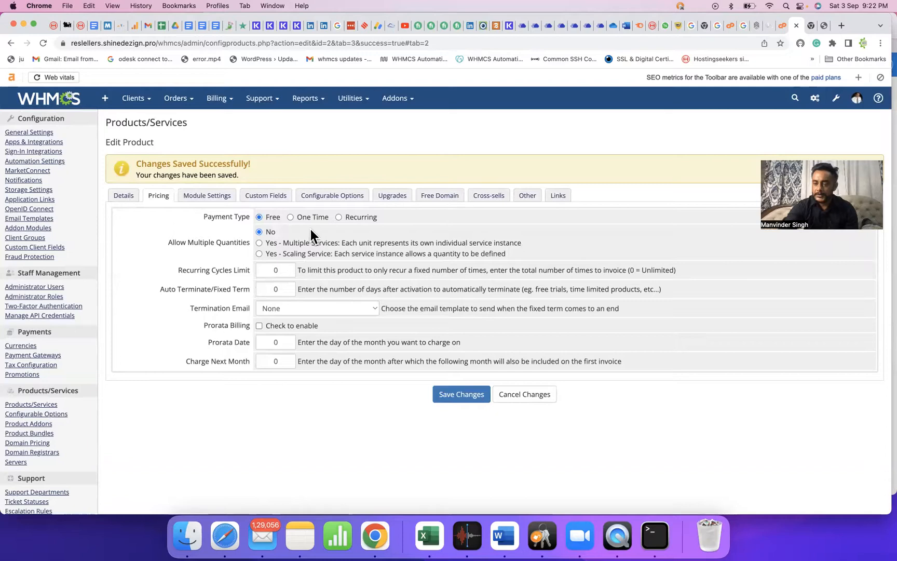
click(339, 217)
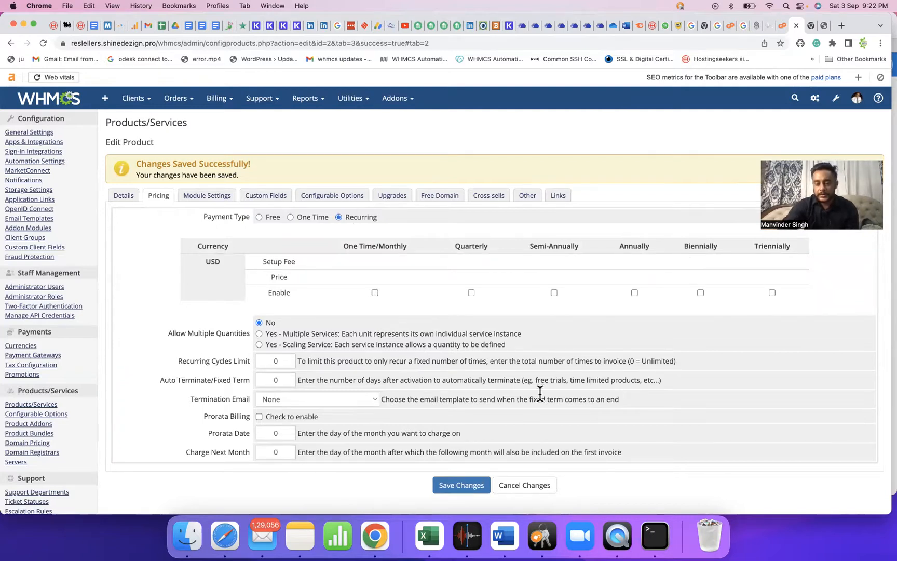
click(452, 491)
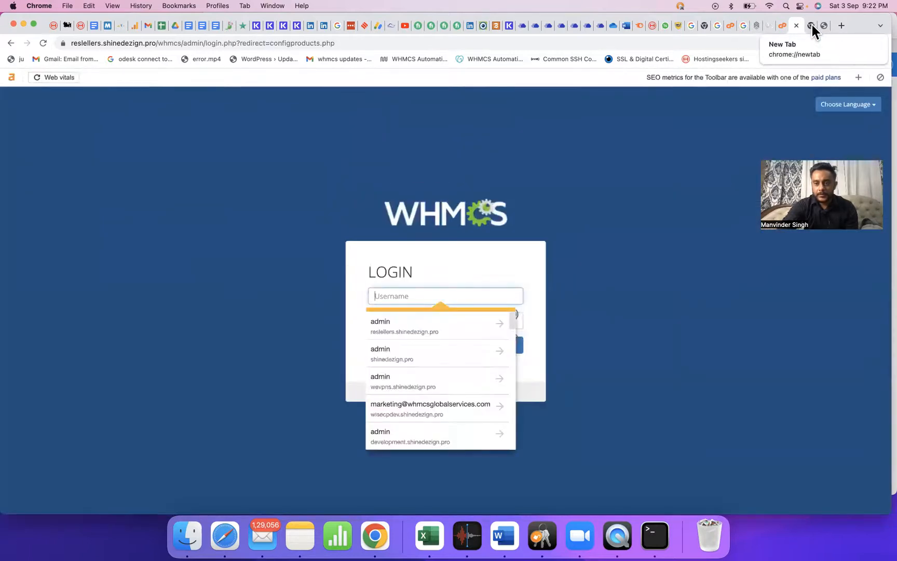
Load the WHMCS client portal in a new tab and browse the Shared hosting products.
click(812, 25)
text(hpw)
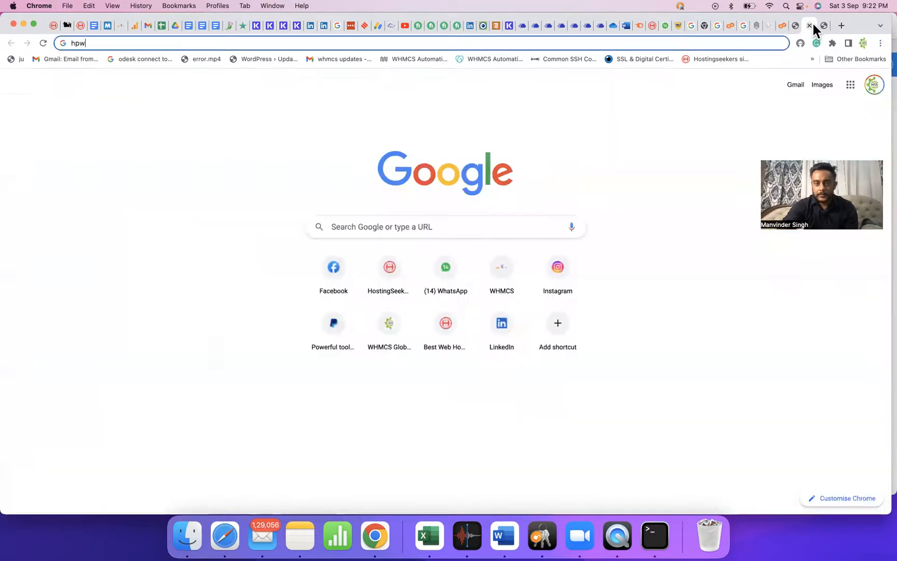
key(super+a)
key(super+v)
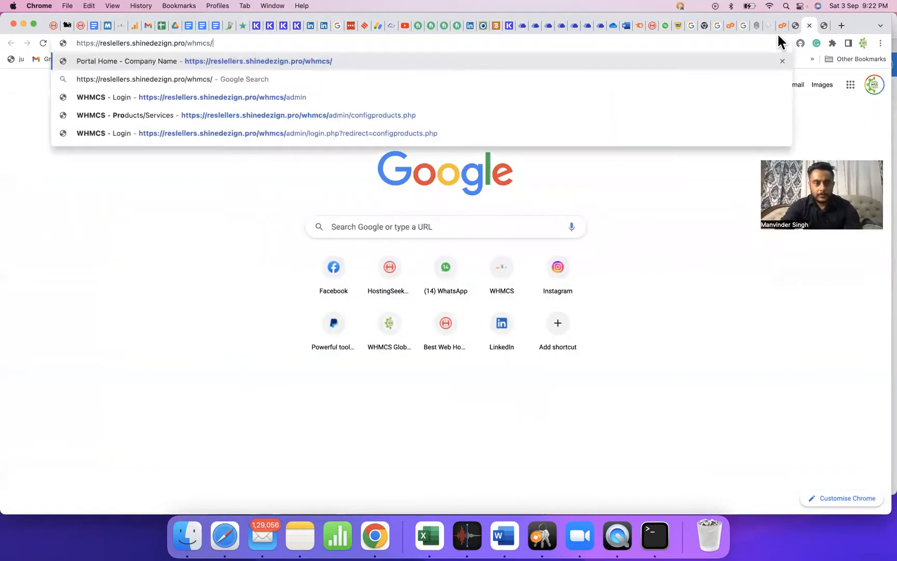
key(Return)
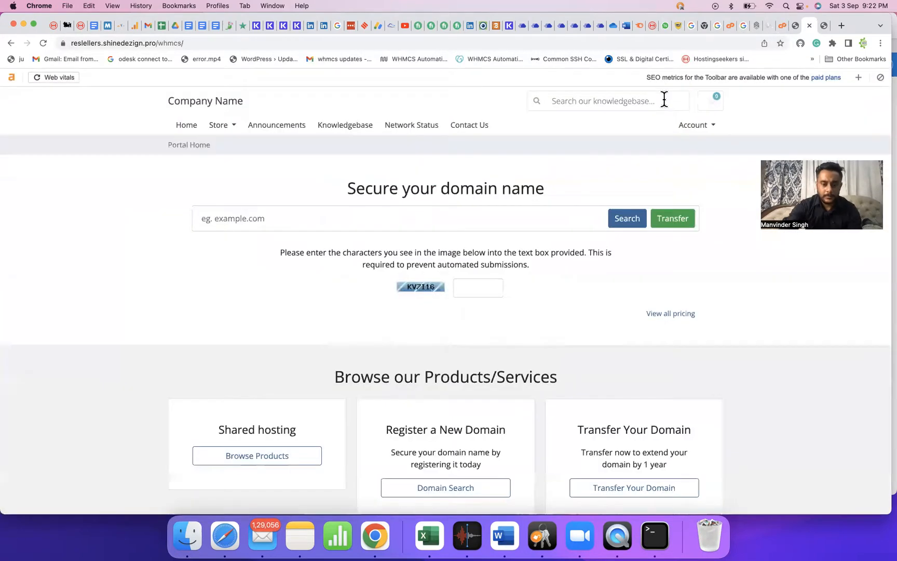
click(291, 456)
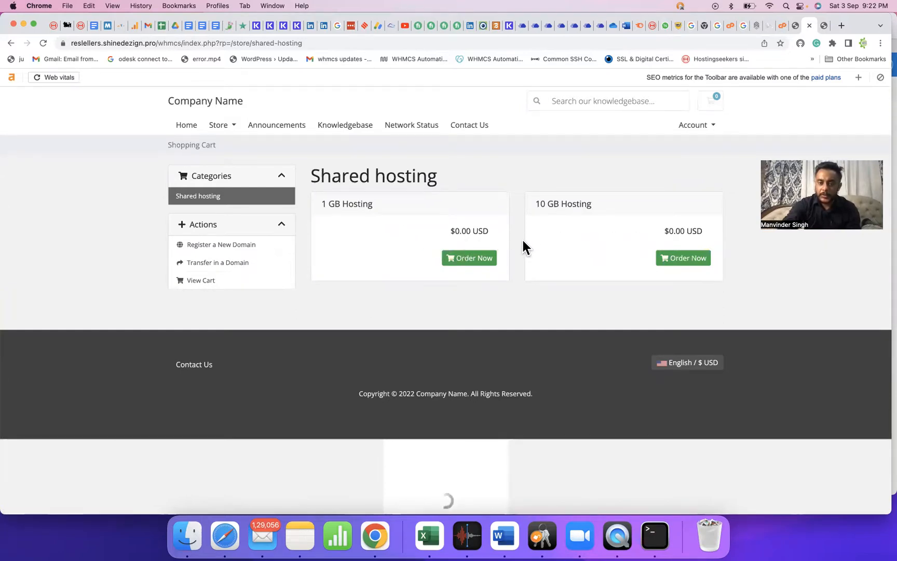
Order the free 1 GB Hosting plan using the customer's existing .com domain.
mouse_move(450, 232)
mouse_down()
mouse_move(480, 232)
mouse_move(462, 232)
mouse_up()
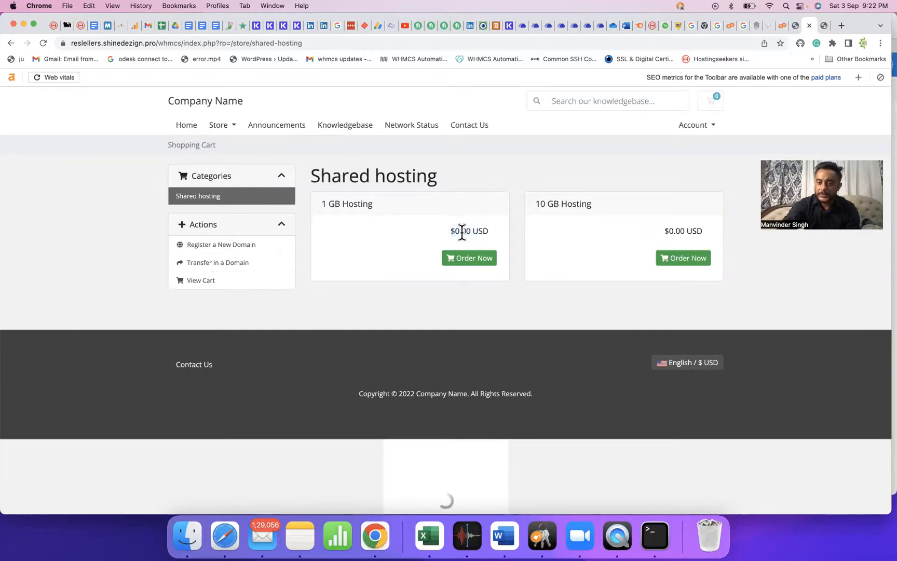
click(475, 262)
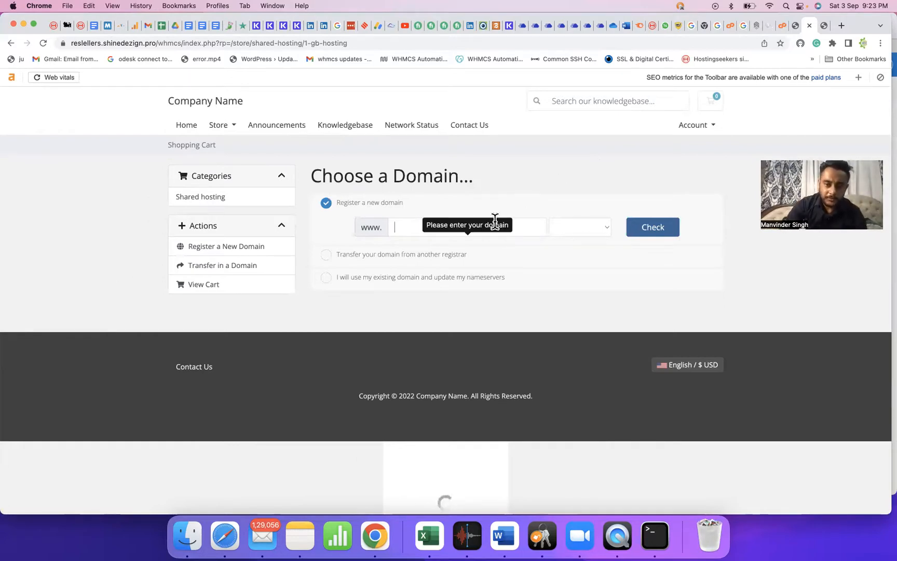
click(421, 277)
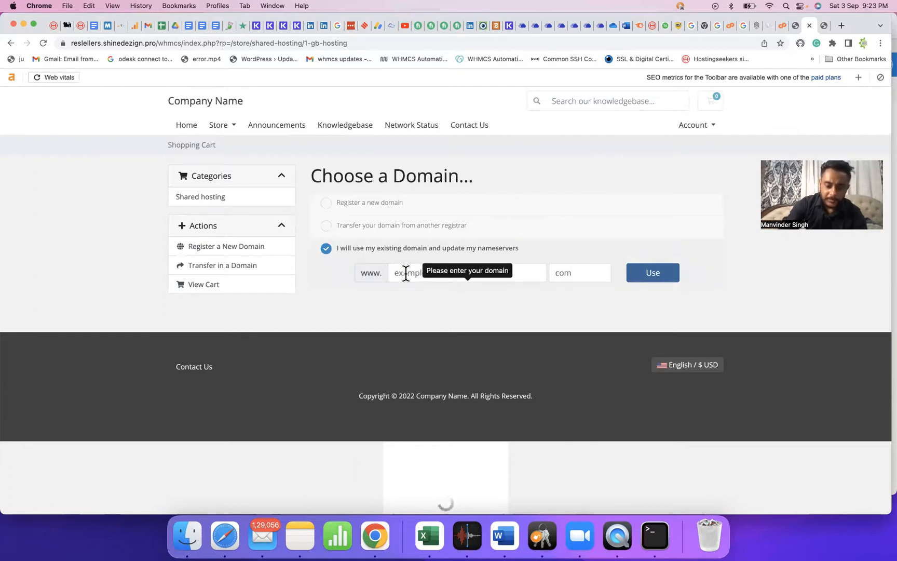
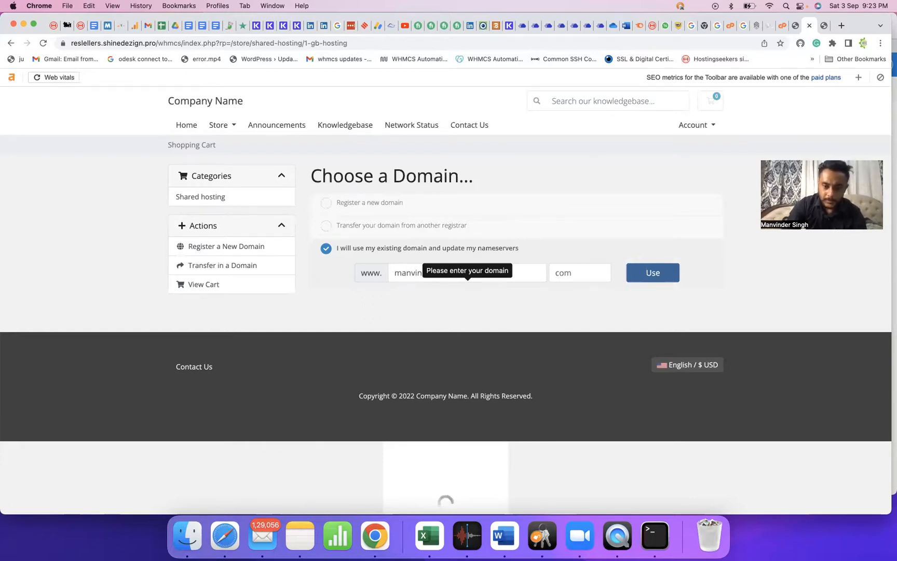
key(Tab)
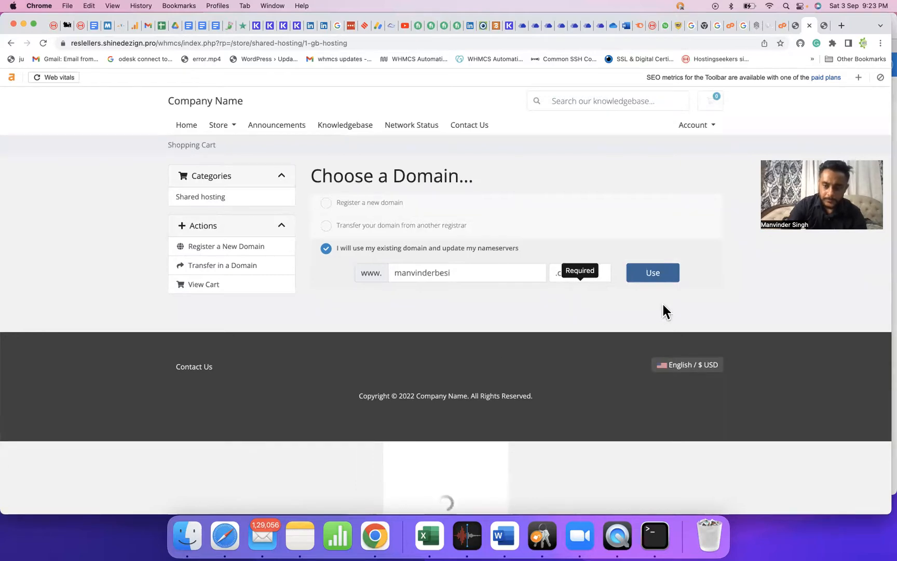
click(656, 281)
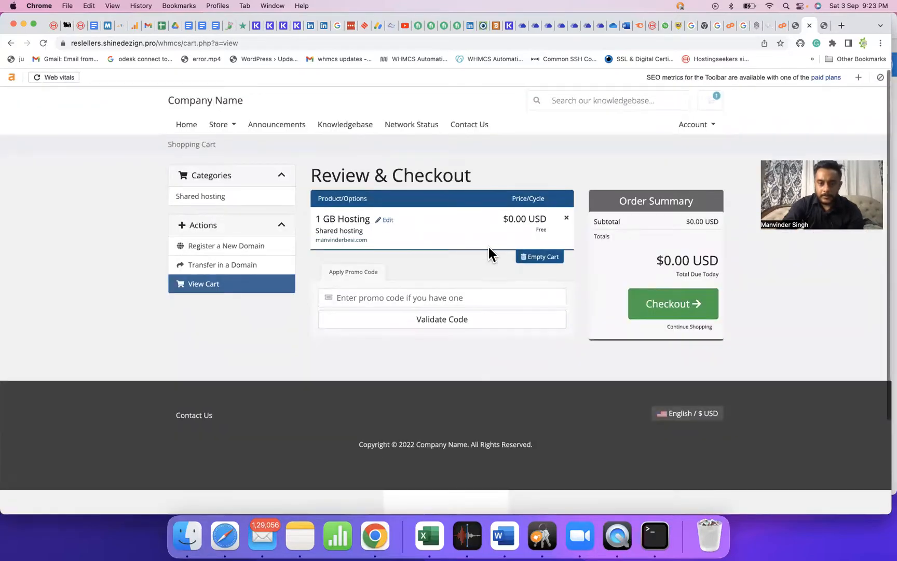
Proceed to checkout and fill the billing details from saved data, correcting the postcode to 1600.
click(645, 304)
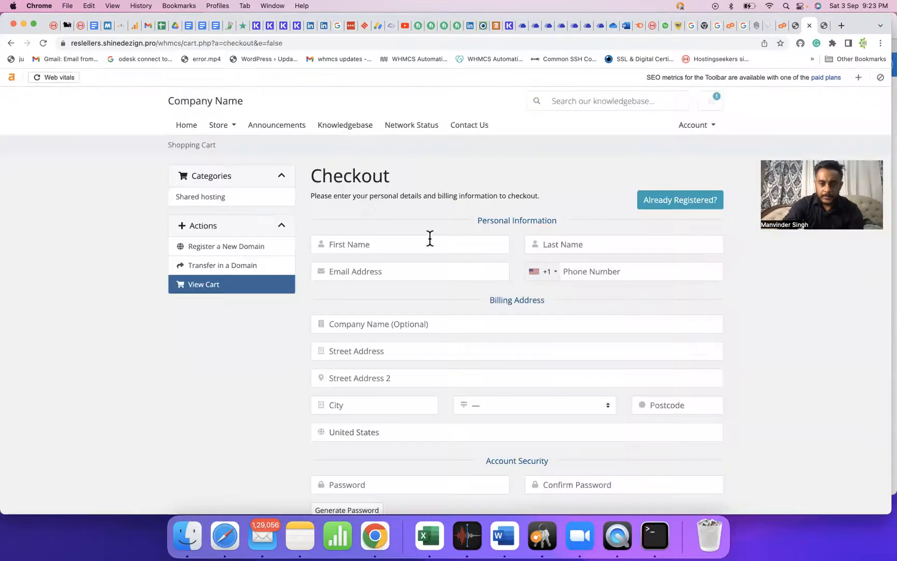
click(427, 240)
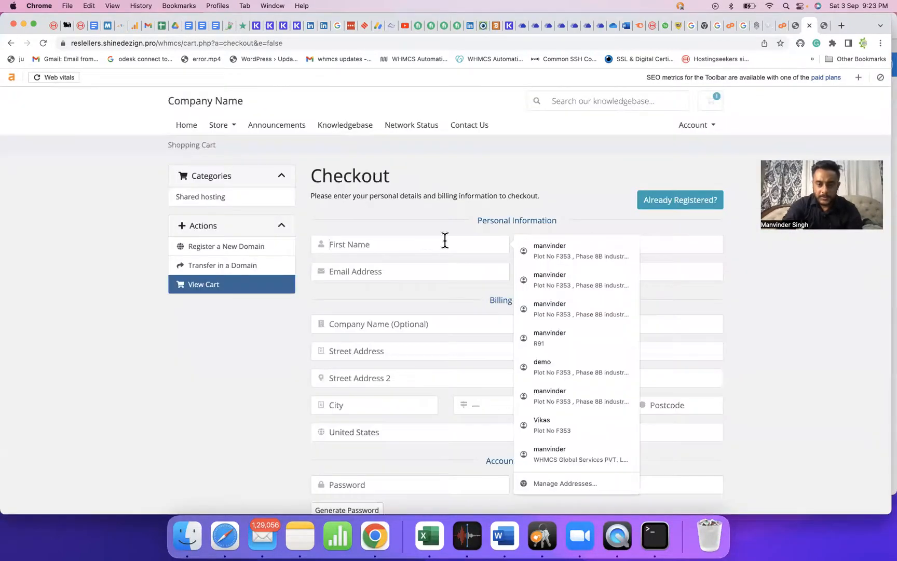
click(545, 246)
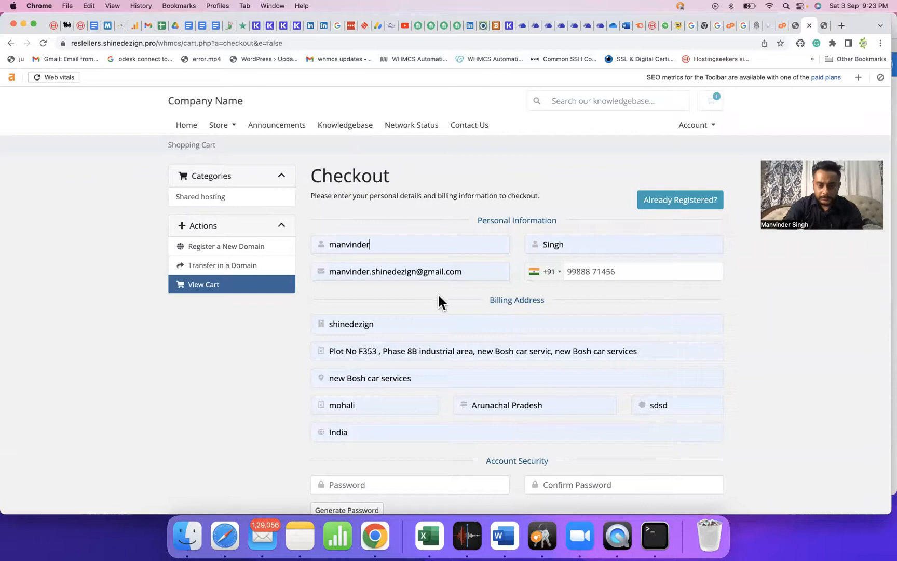
scroll(442, 294, down, 5)
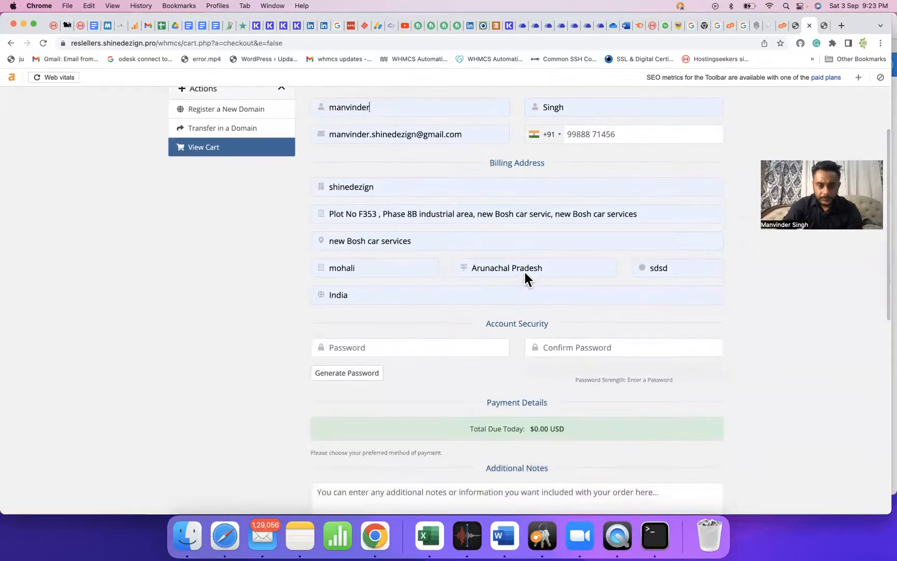
double_click(668, 264)
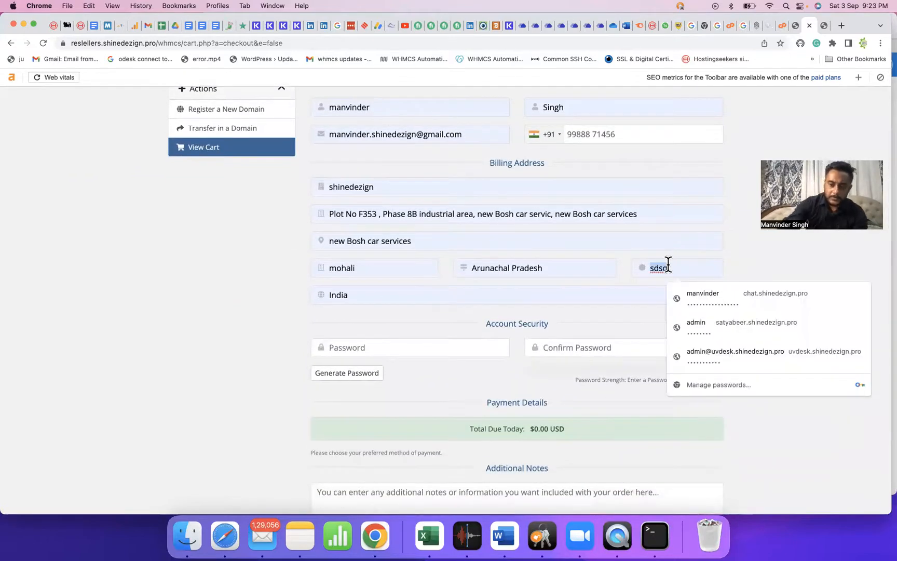
key(BackSpace)
text(160074)
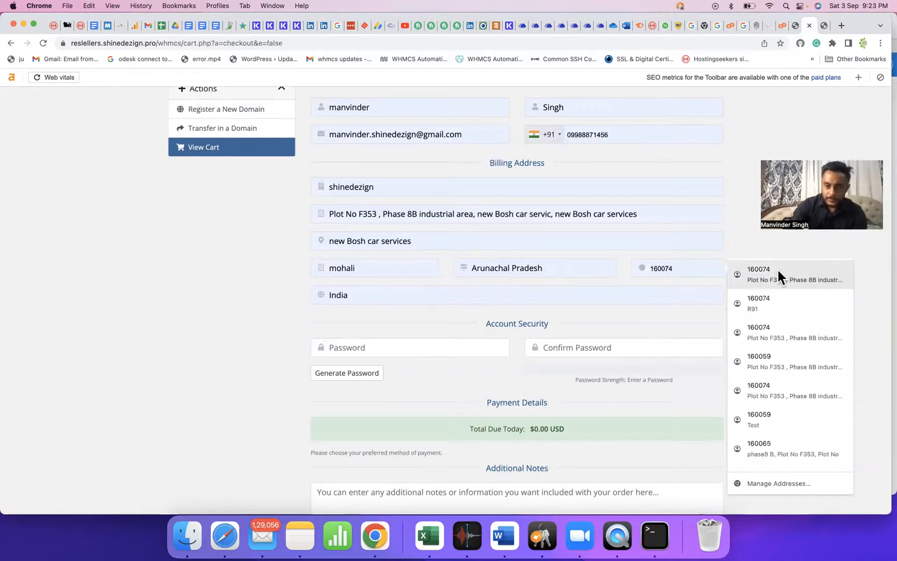
click(777, 269)
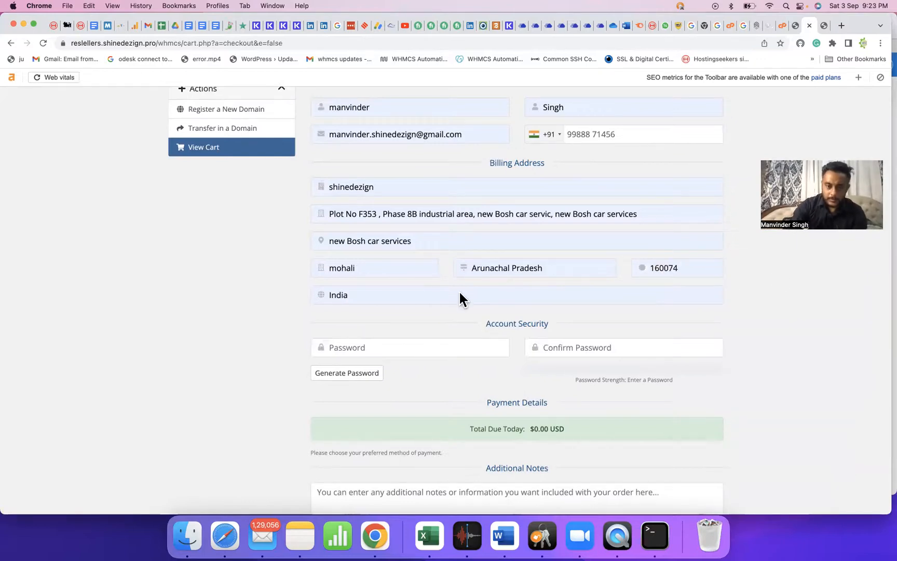
Generate a random account password and fill it into both password fields.
click(351, 375)
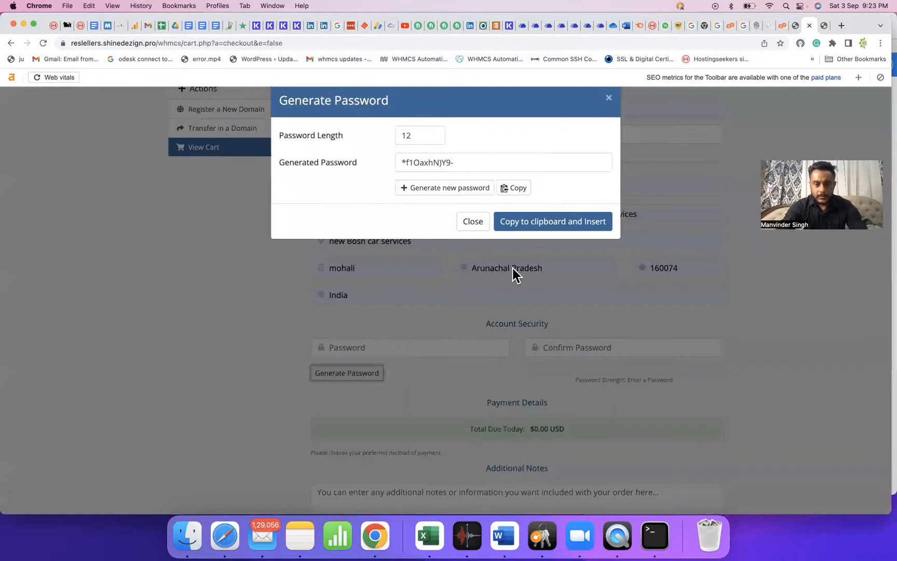
click(455, 164)
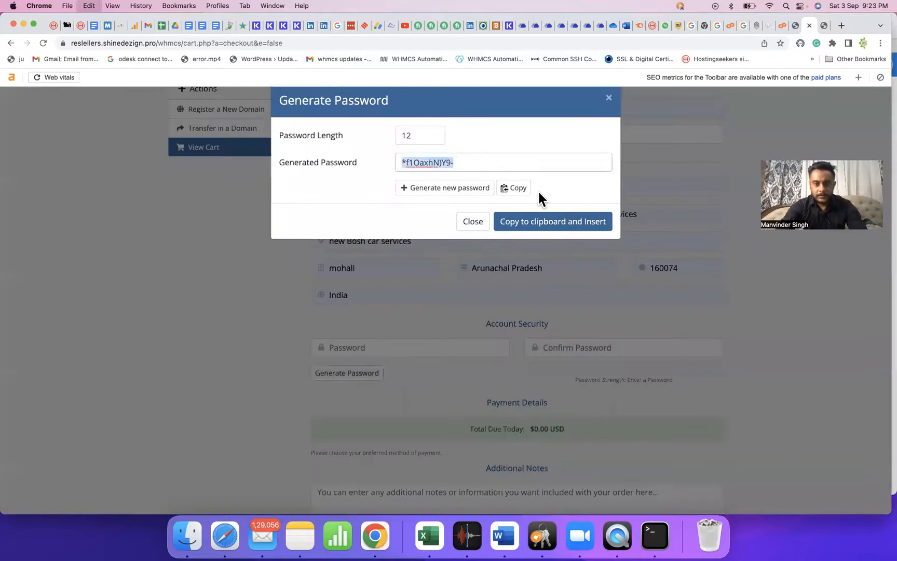
click(512, 189)
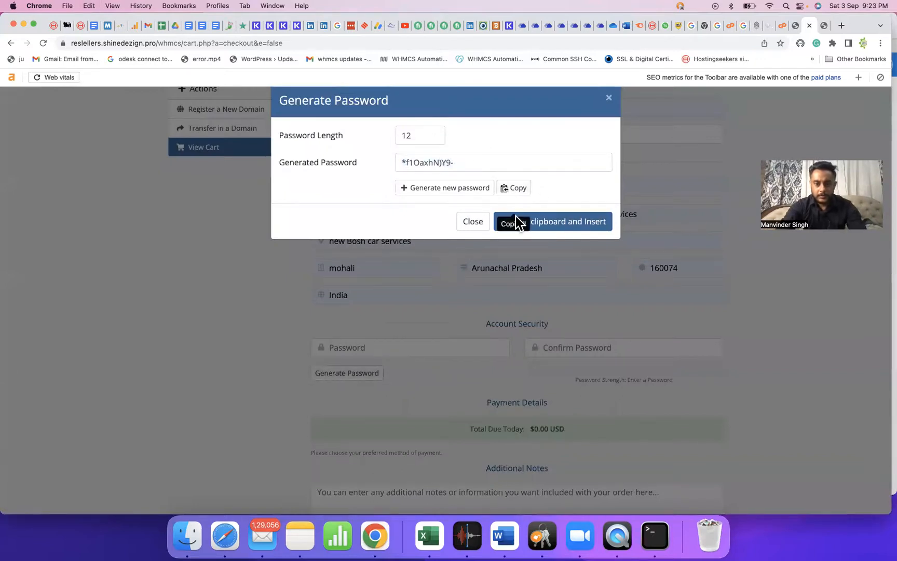
click(555, 224)
Submit the order, dismiss Chrome's save-address prompt, and find the no-payment-gateways error.
scroll(513, 309, down, 10)
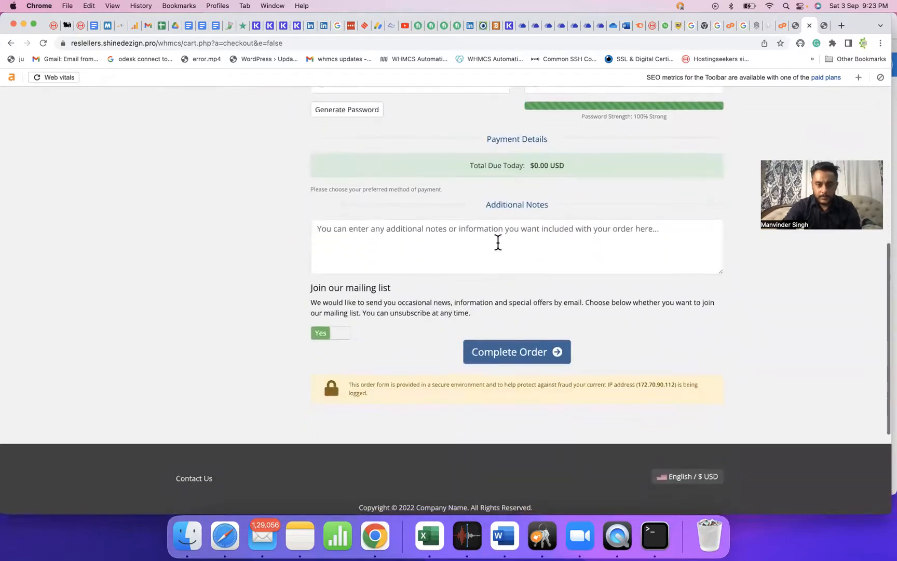
click(482, 353)
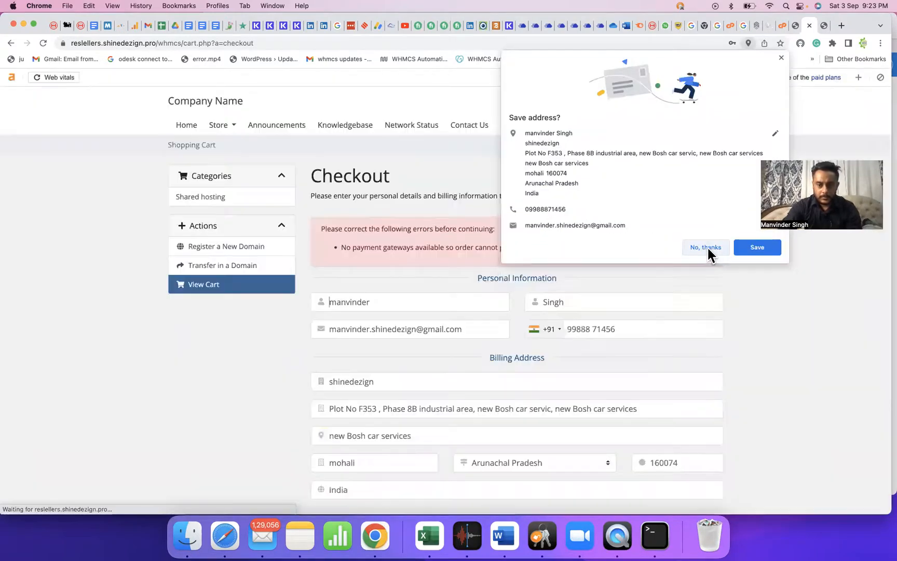
click(706, 248)
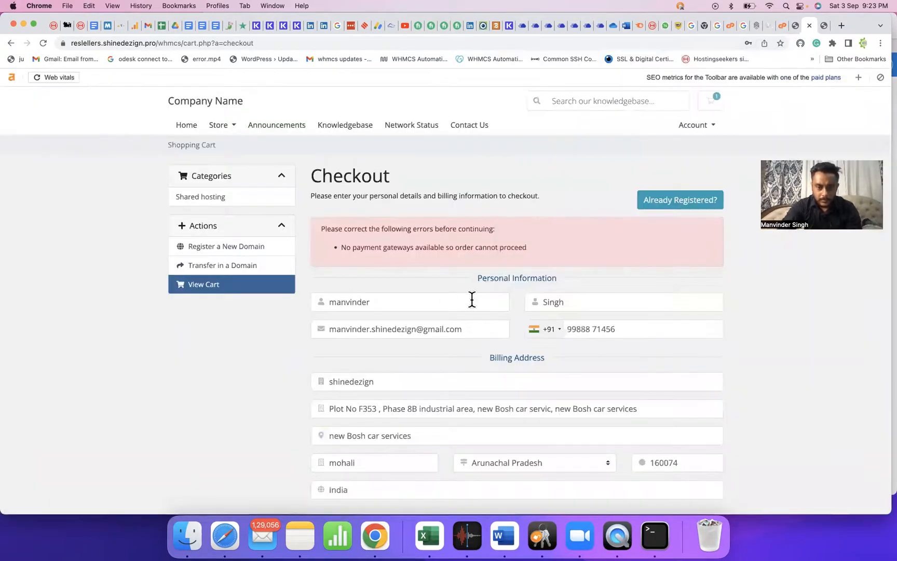
scroll(470, 297, down, 1)
scroll(470, 296, down, 15)
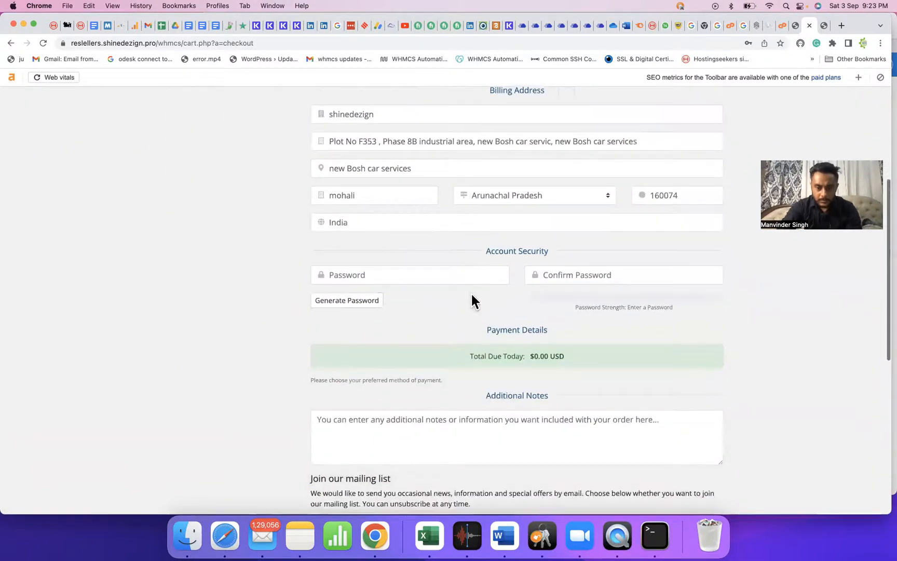
scroll(459, 305, down, 1)
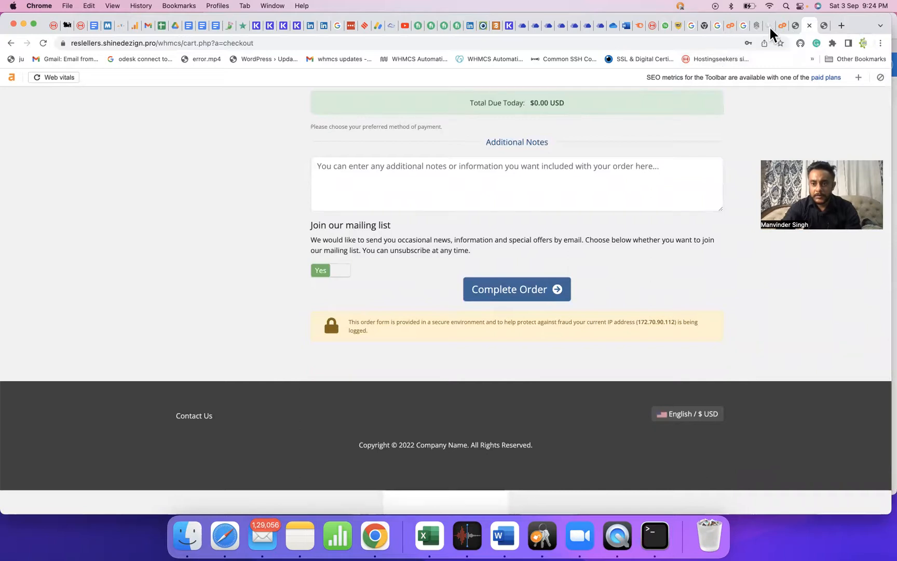
Log in to the WHMCS admin area and open Payment Gateways, confirming the admin password.
click(785, 29)
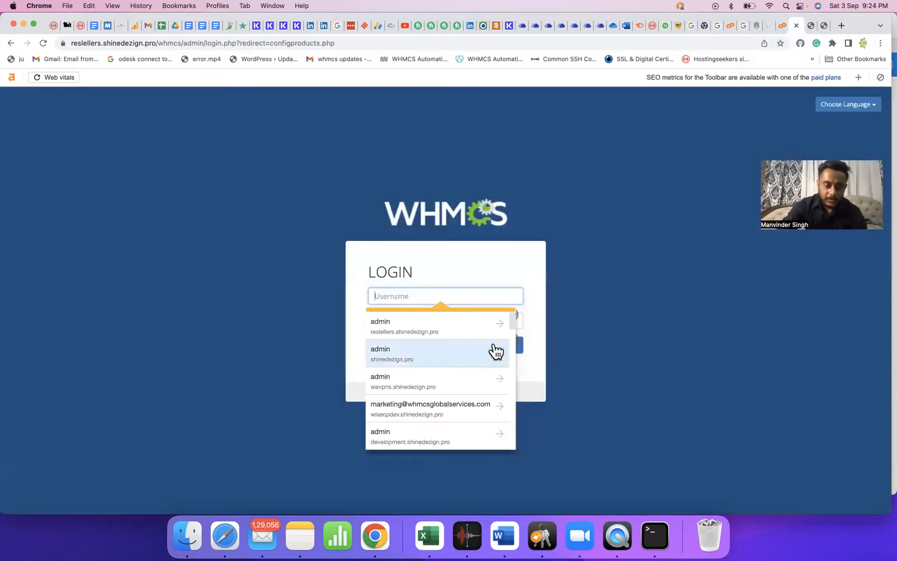
text(admin)
key(Tab)
text(a)
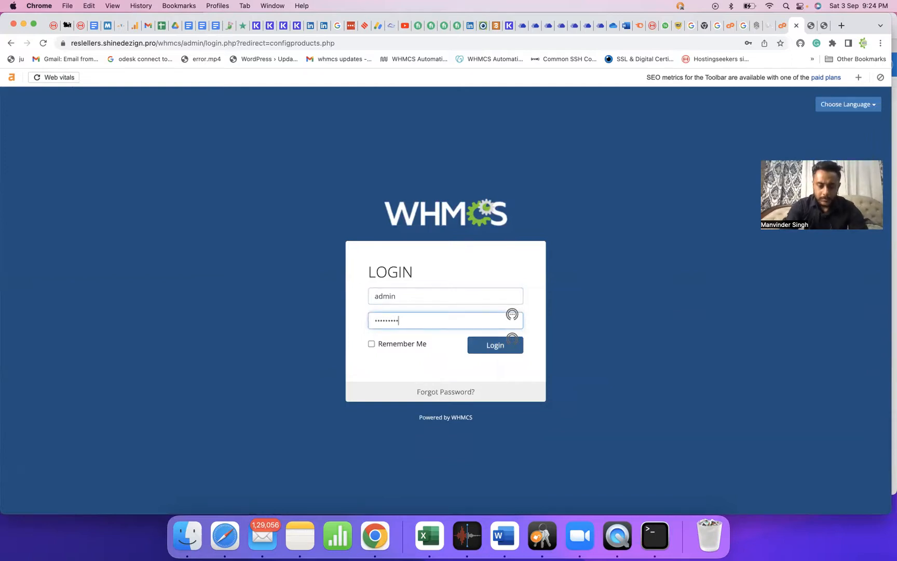
click(490, 345)
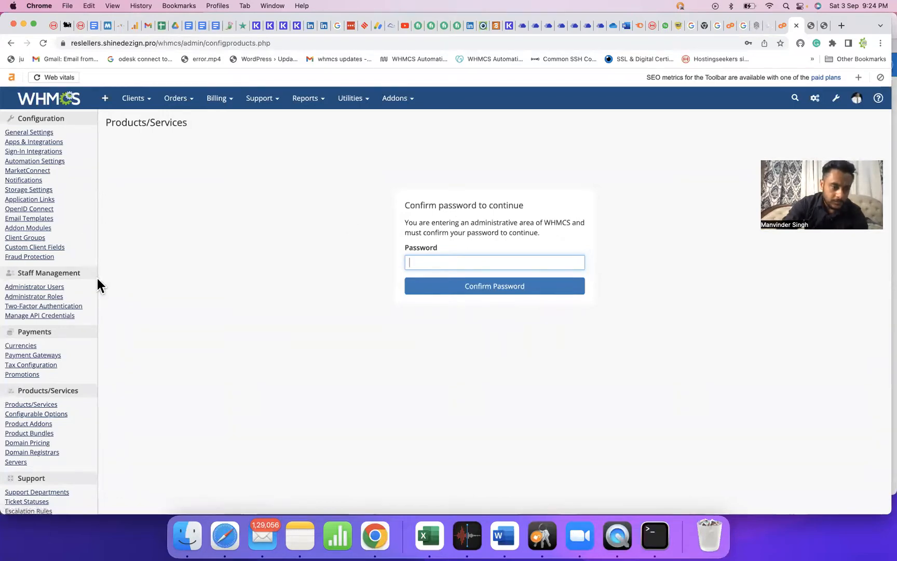
click(38, 356)
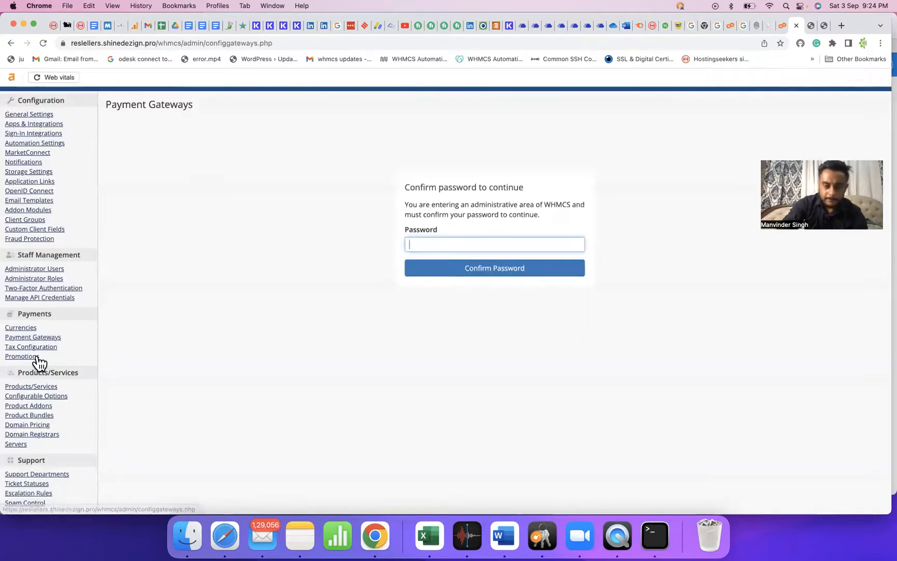
text(••••••)
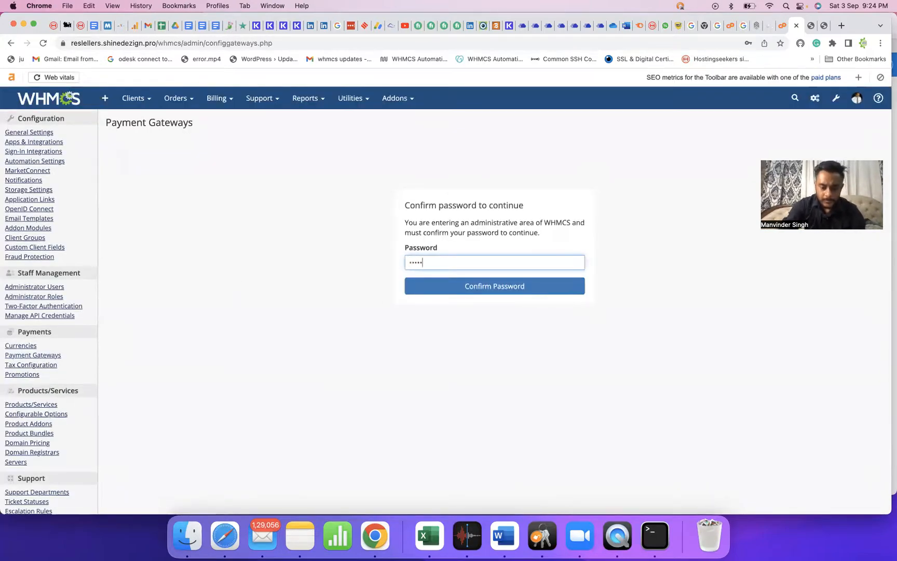
text(••••)
key(Return)
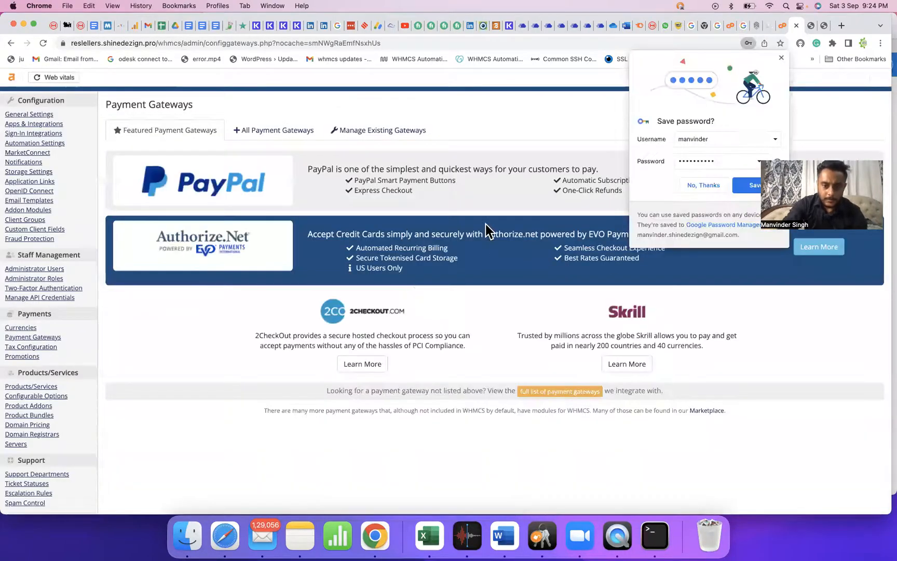
click(690, 183)
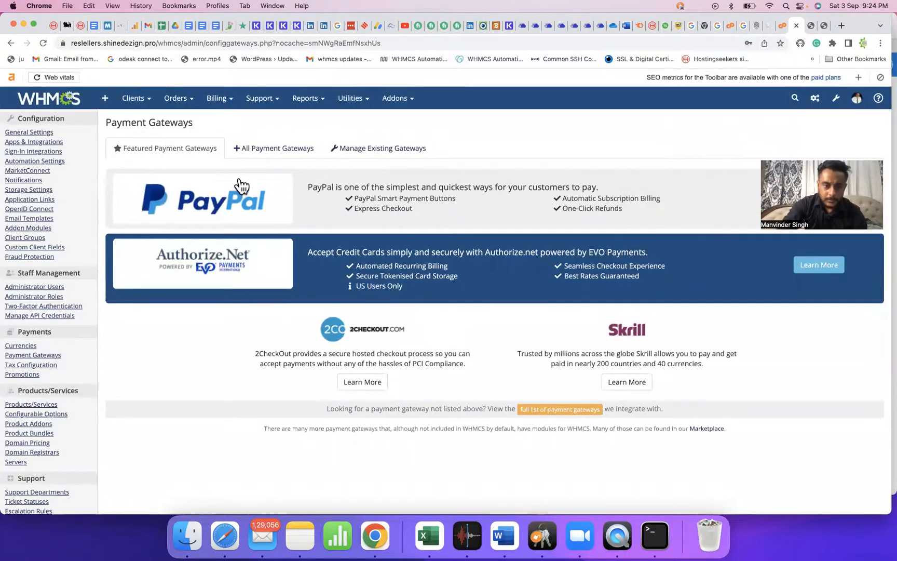
Find Bank Transfer in All Payment Gateways and activate it.
click(288, 150)
key(super+f)
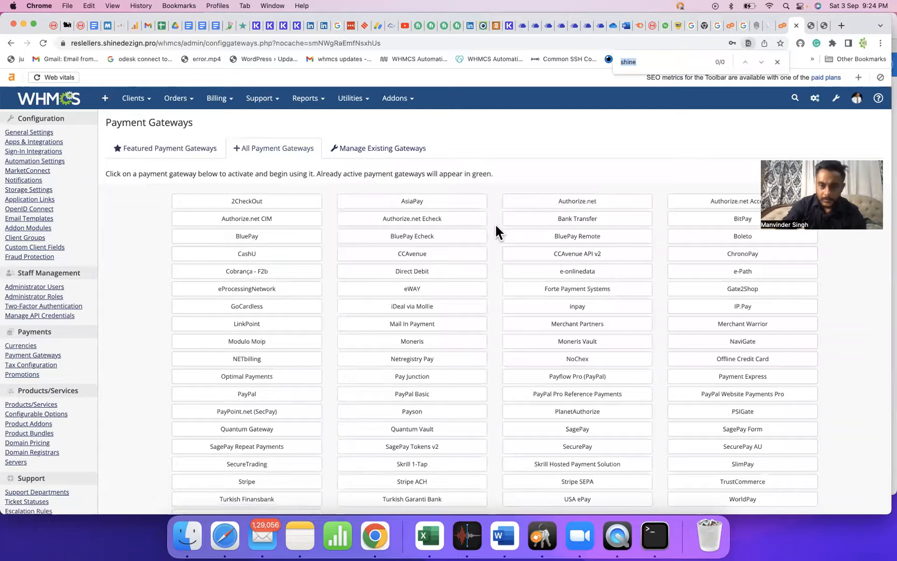
text(bank)
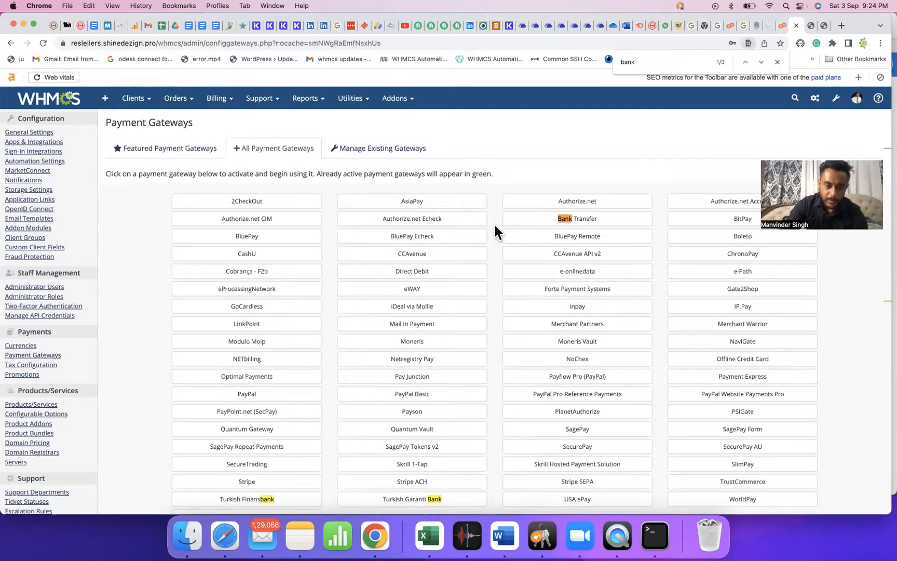
click(567, 219)
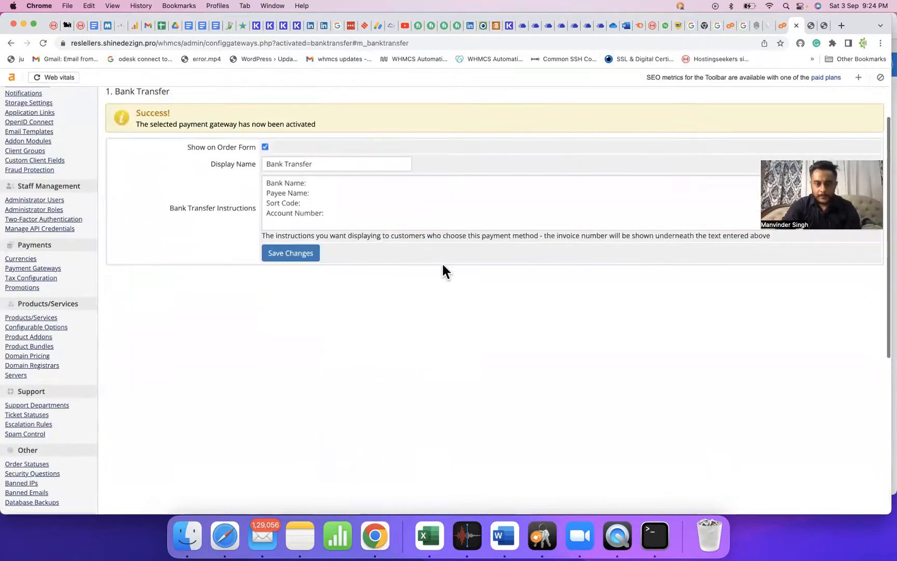
Save the Bank Transfer gateway settings and reload the checkout page to retry the order.
click(309, 259)
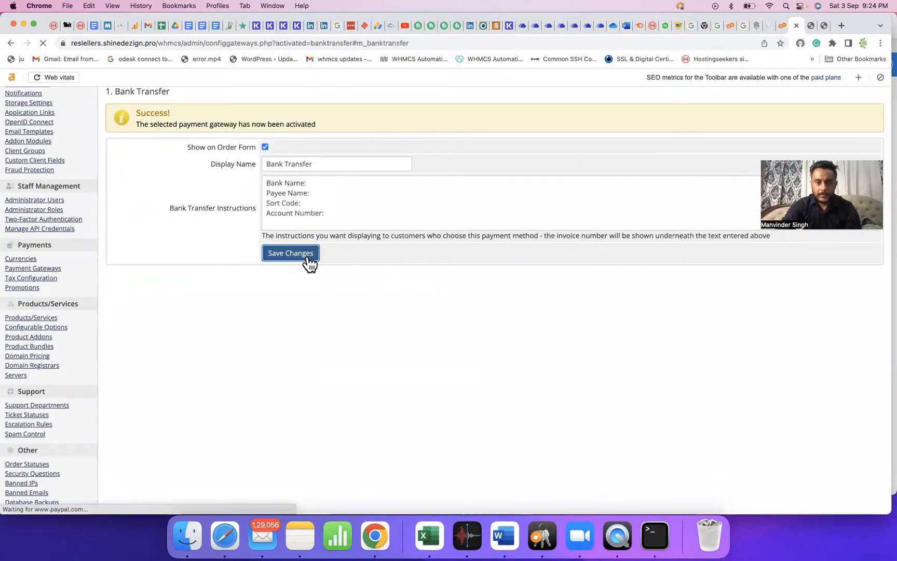
click(808, 25)
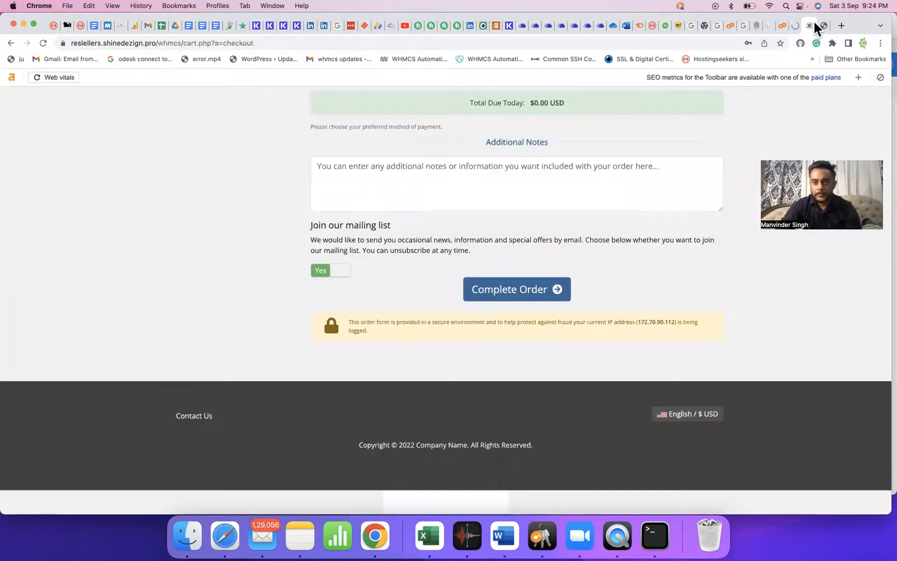
click(523, 291)
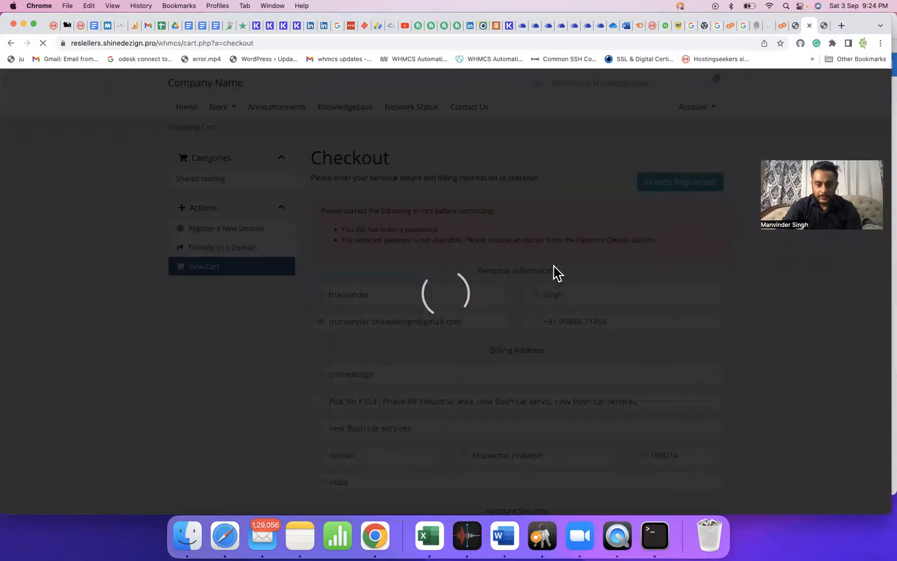
scroll(562, 259, down, 10)
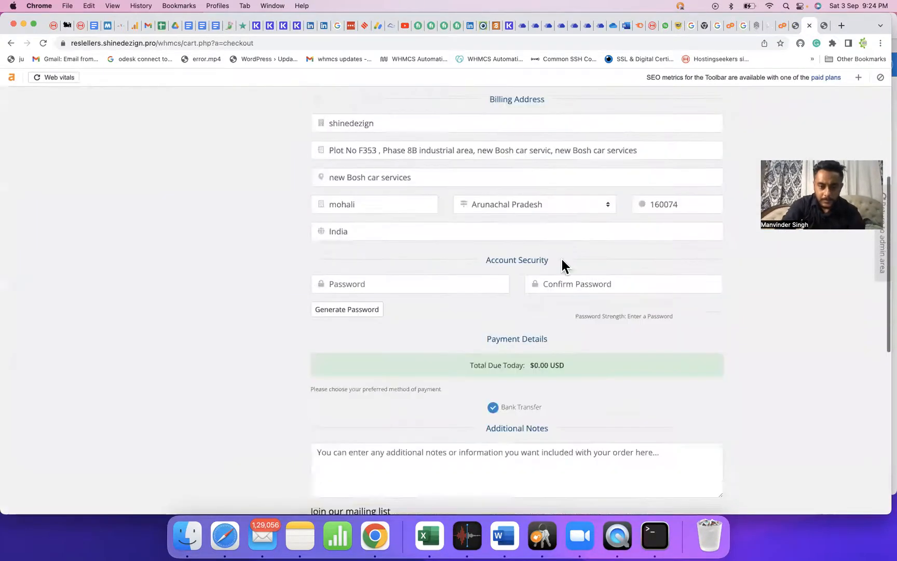
scroll(448, 229, up, 5)
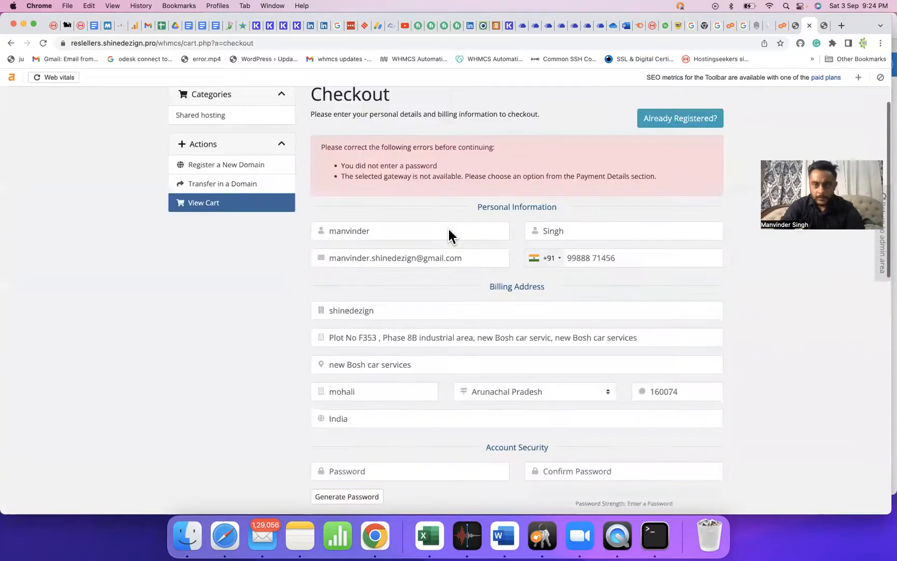
key(super+r)
click(528, 124)
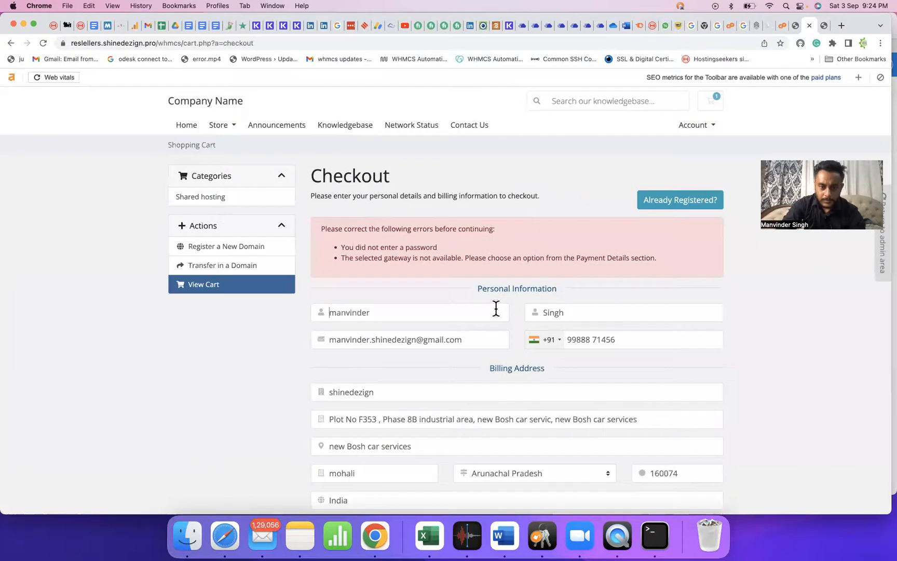
Enter and confirm a suggested account password, then complete the test hosting order.
click(448, 313)
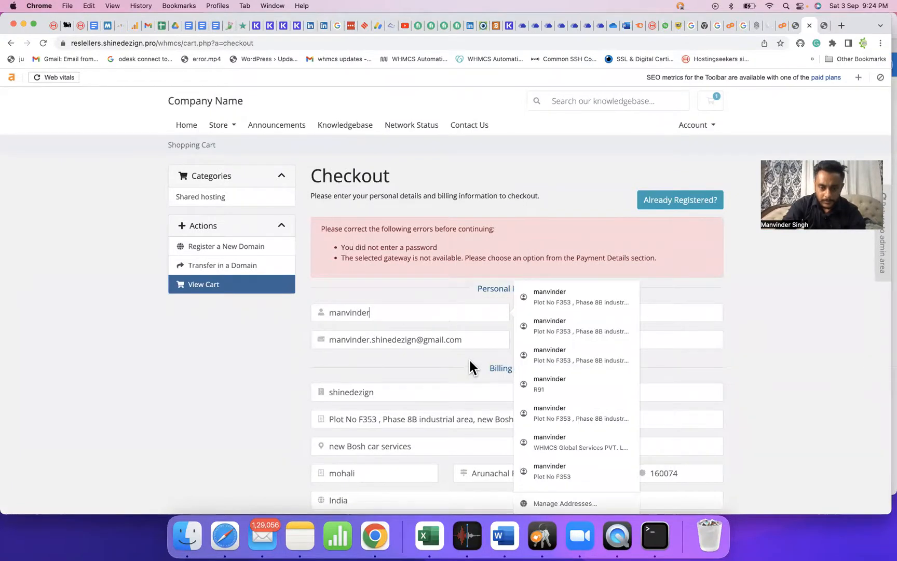
scroll(468, 357, down, 5)
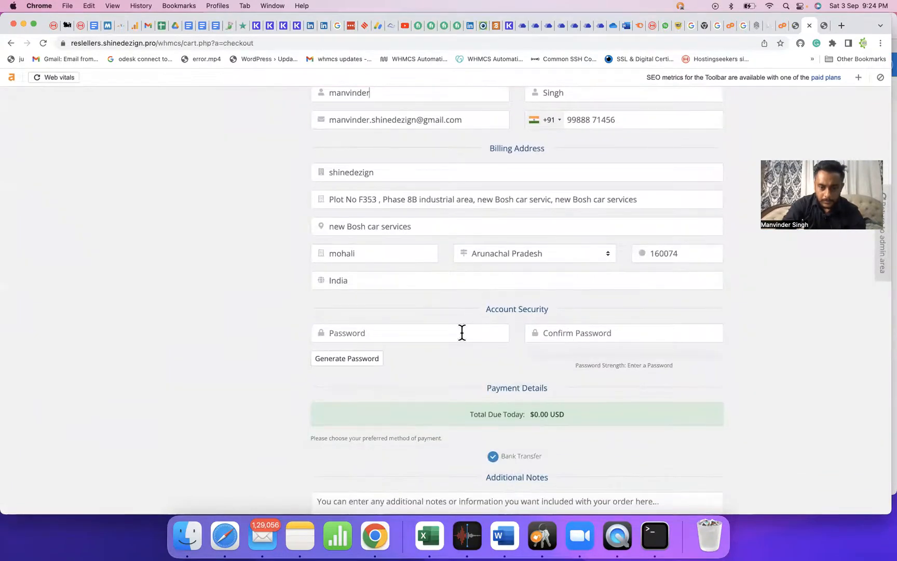
click(422, 333)
key(super+v)
key(Tab)
key(super+v)
scroll(513, 334, down, 5)
click(516, 393)
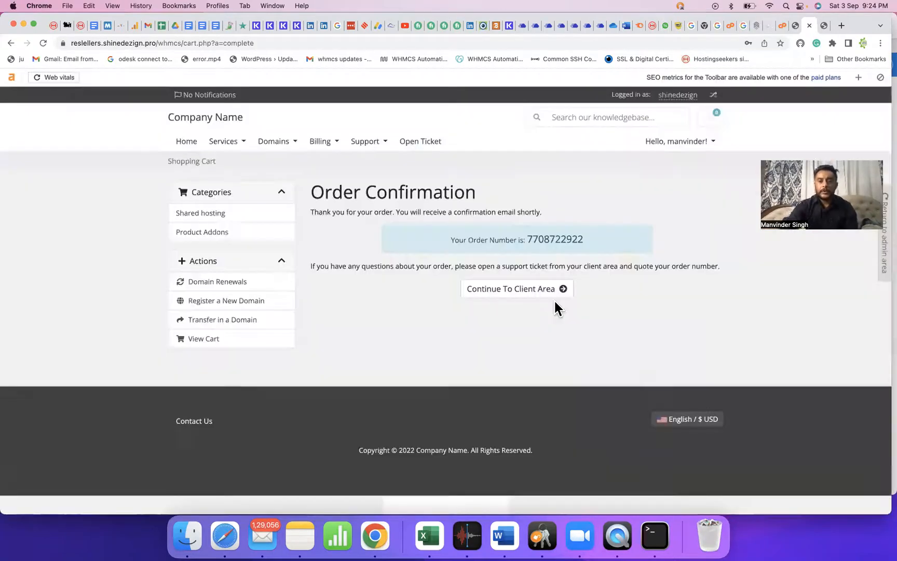
click(828, 23)
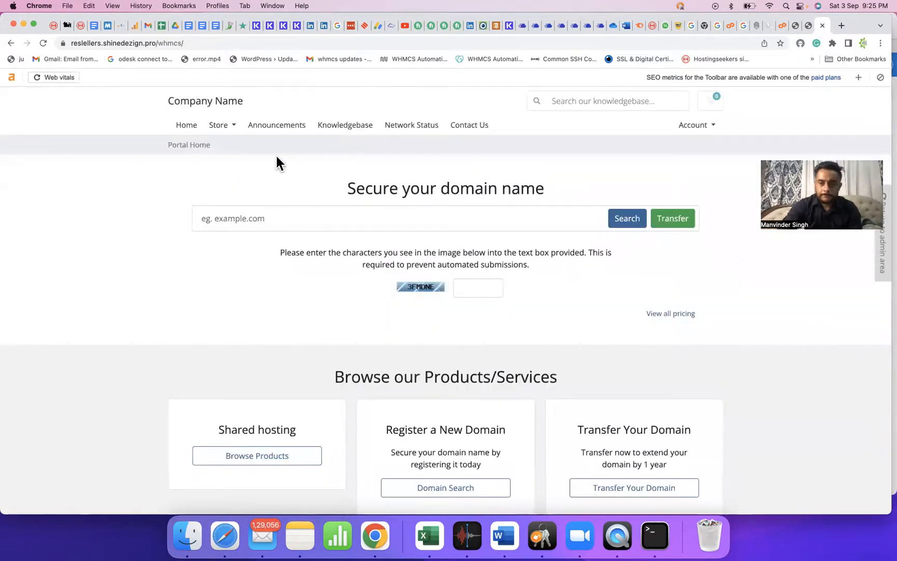
Accept order 1 from the admin order list and review the now-Active Shared Hosting service.
click(789, 25)
scroll(161, 137, up, 4)
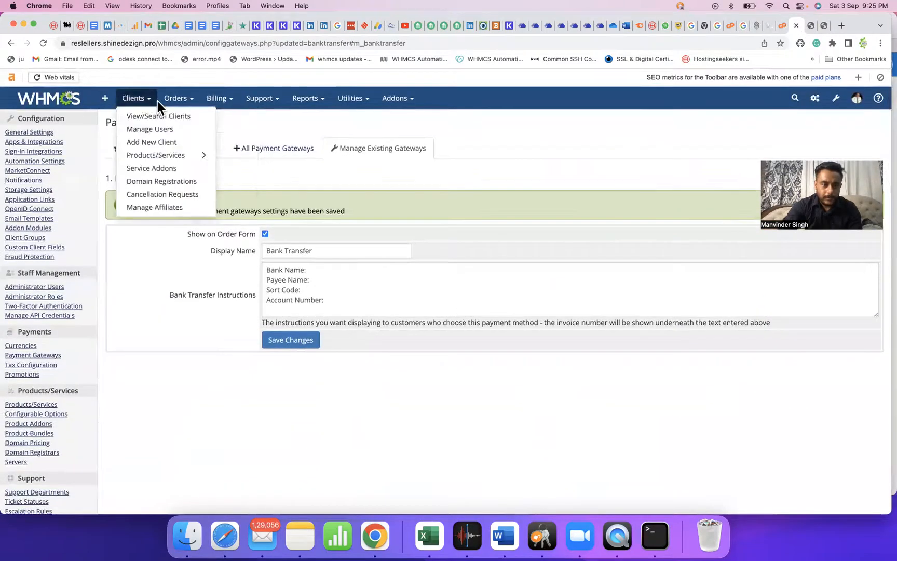
click(185, 117)
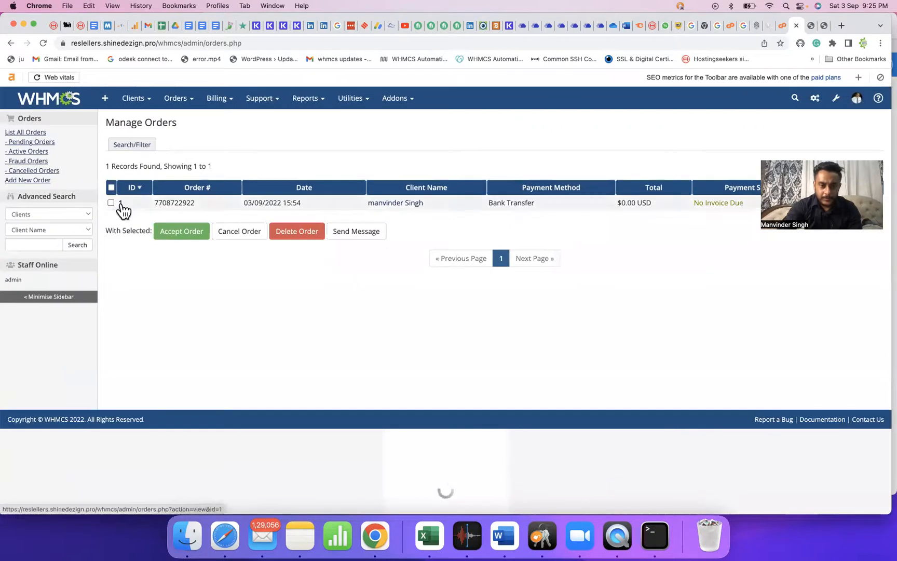
click(120, 202)
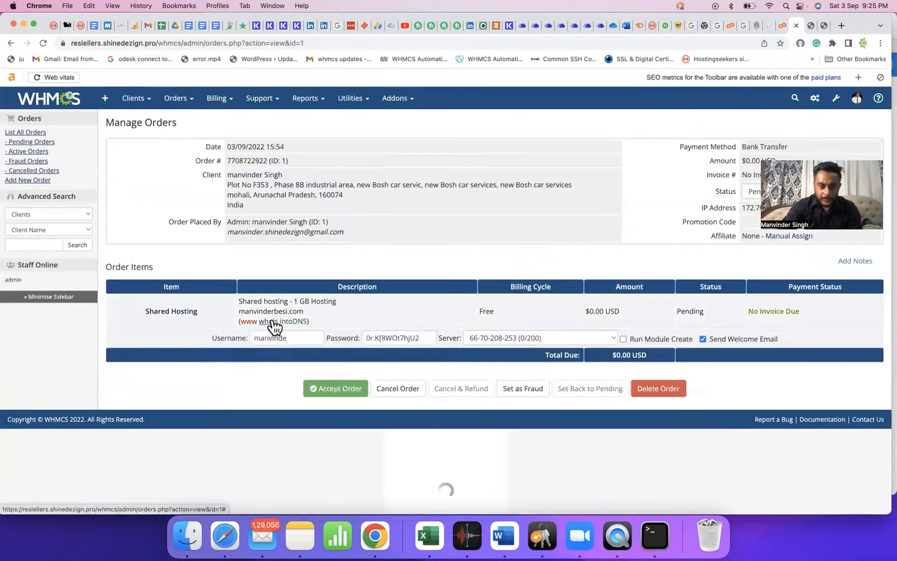
click(339, 395)
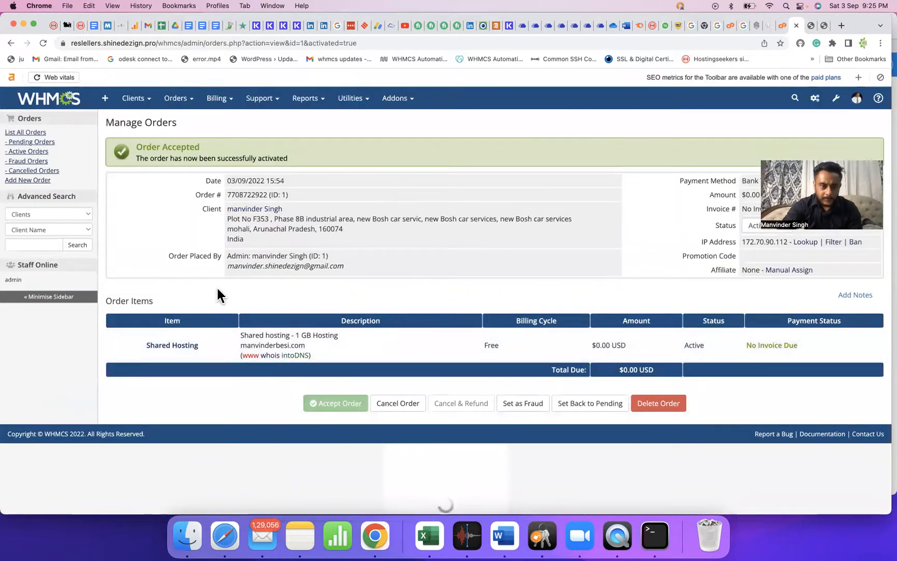
click(158, 348)
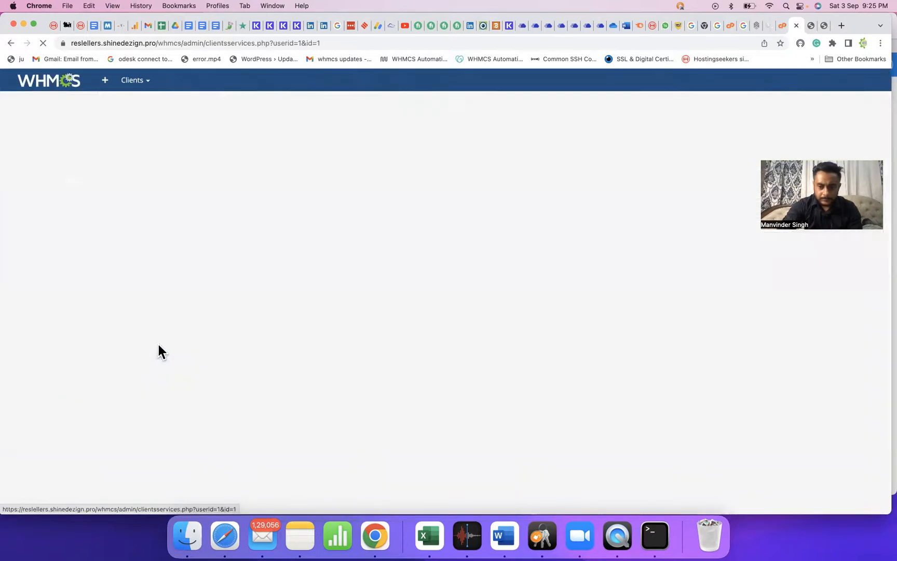
scroll(175, 347, down, 2)
scroll(171, 340, down, 1)
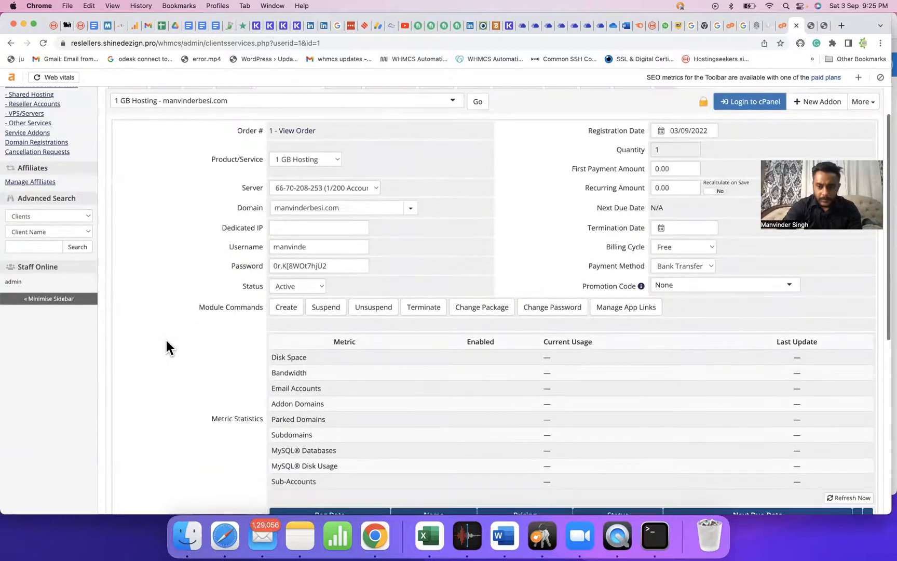
scroll(168, 339, up, 4)
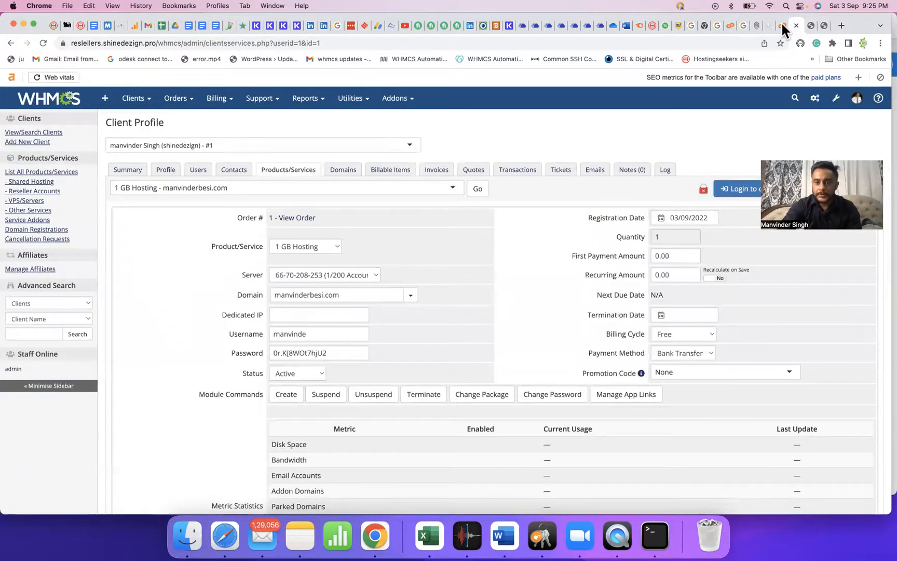
click(811, 24)
double_click(35, 151)
text(list)
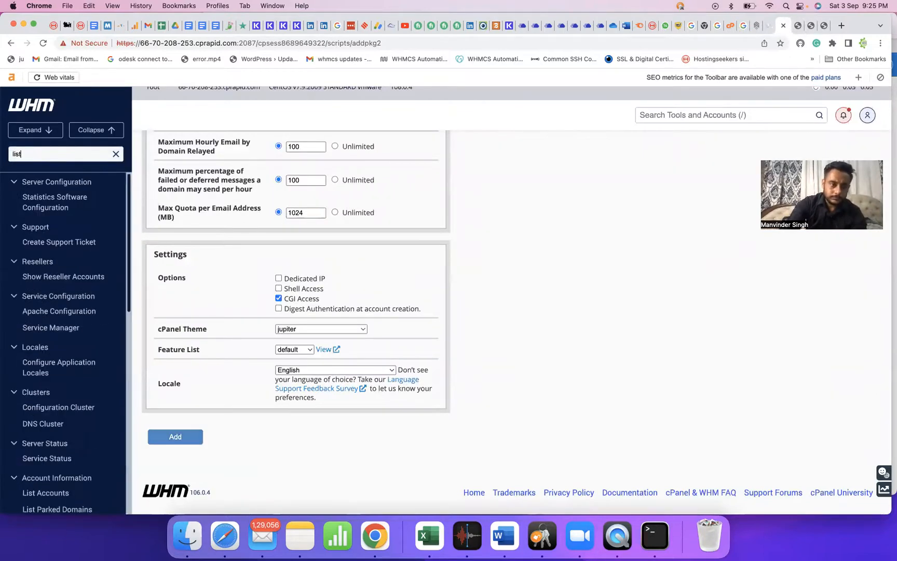
scroll(82, 321, up, 5)
scroll(82, 322, up, 7)
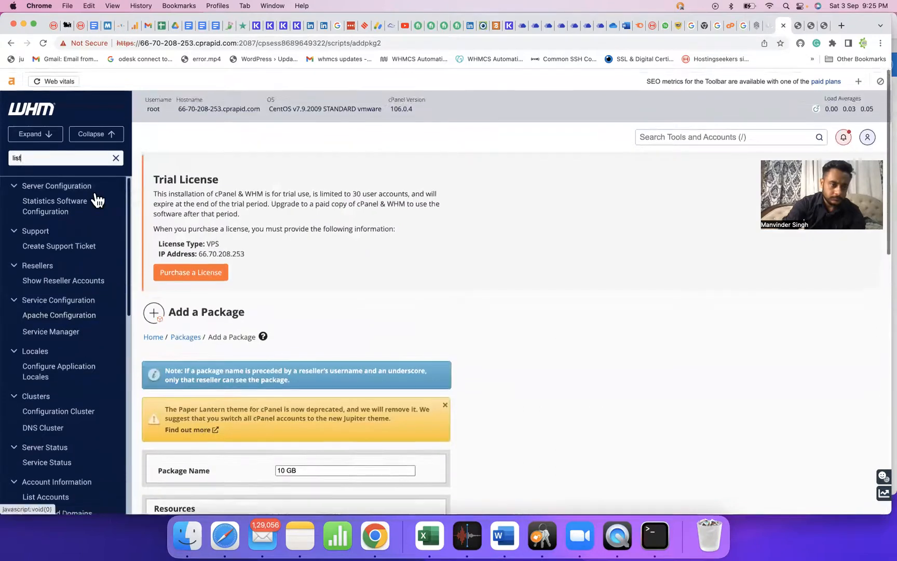
text(acc)
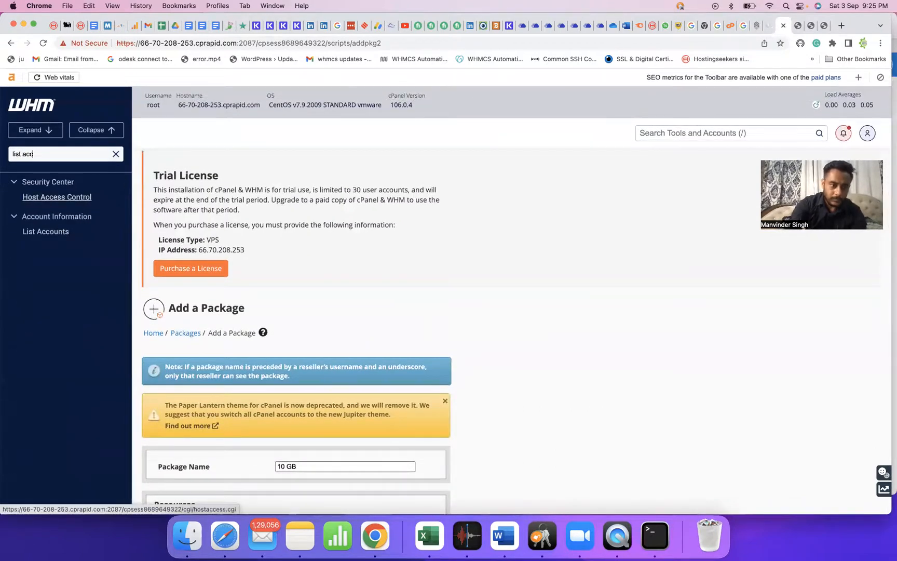
click(56, 235)
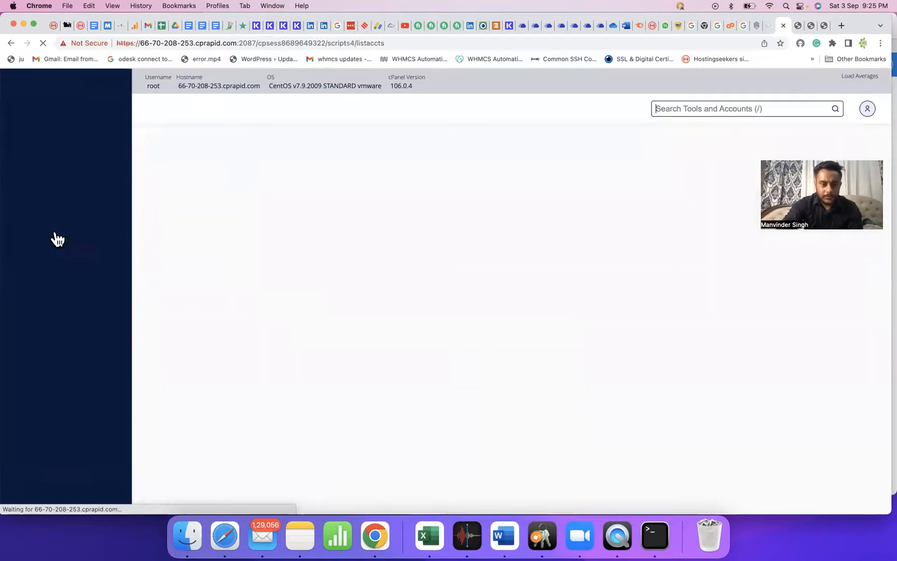
scroll(375, 330, down, 3)
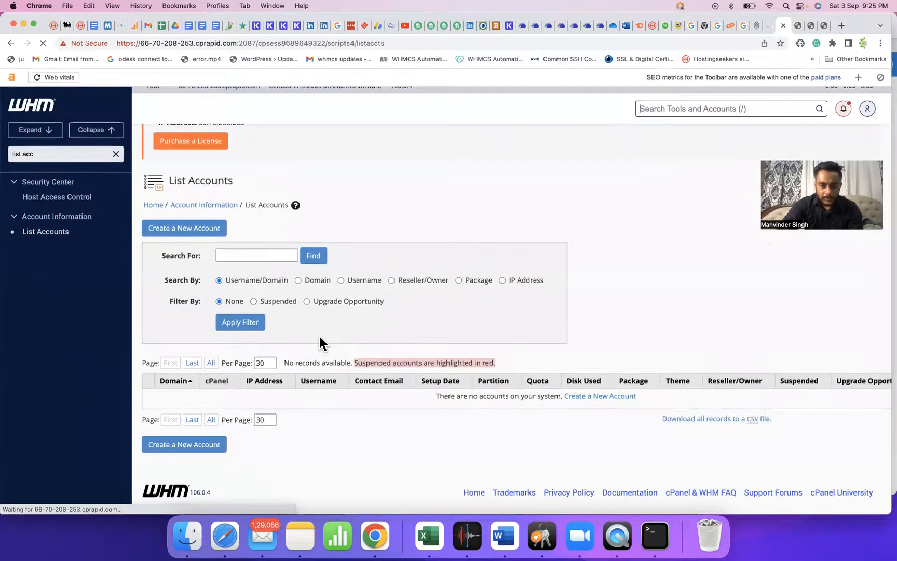
click(807, 26)
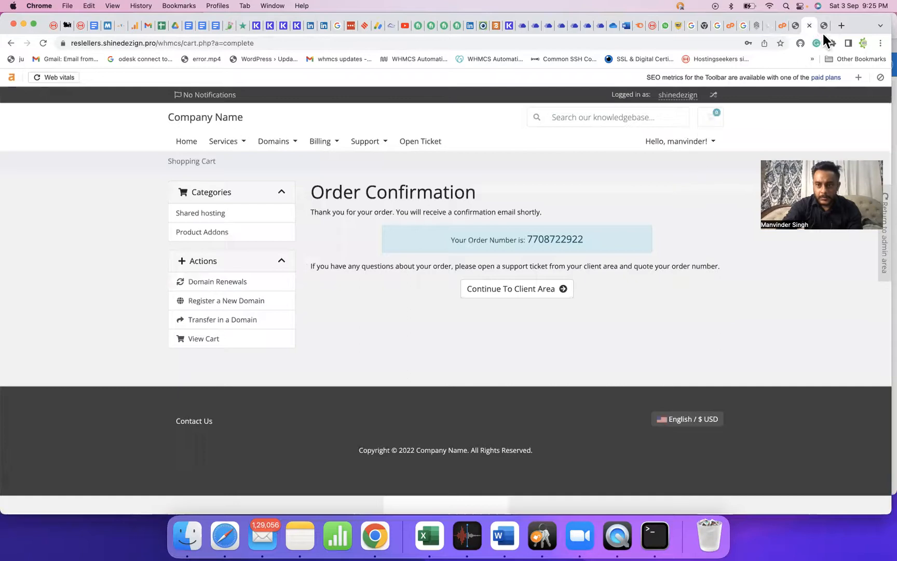
click(823, 25)
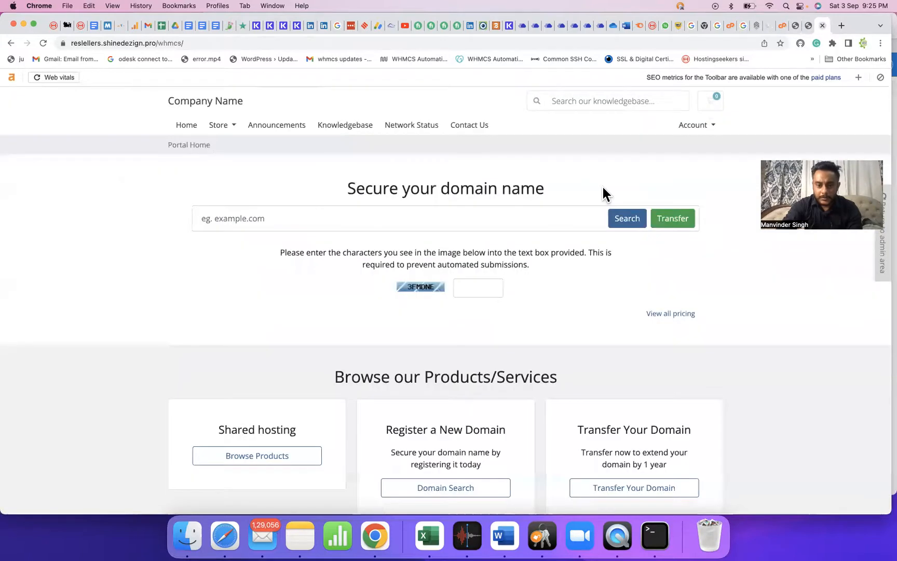
click(794, 26)
Run the Create module command for the 1 GB Hosting service and verify the new account in WHM's List Accounts.
click(283, 395)
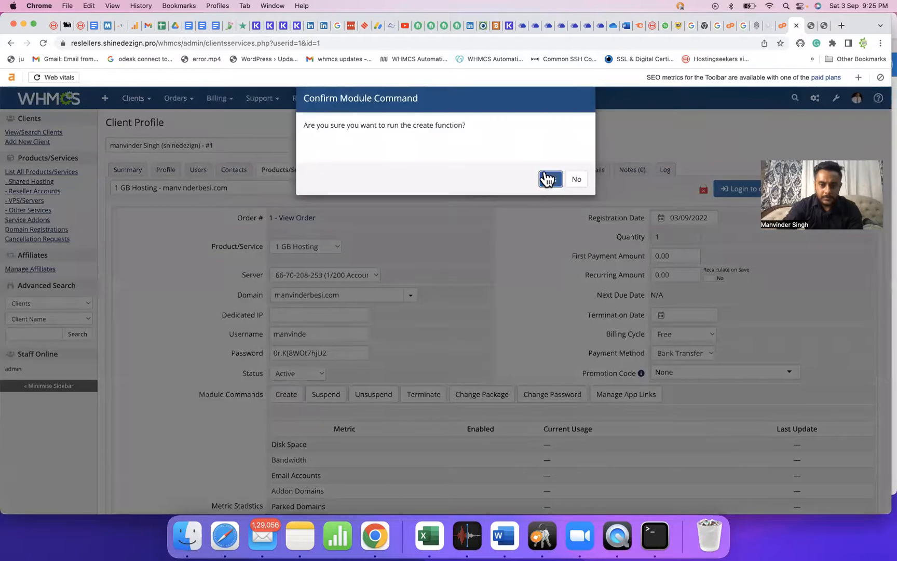
click(548, 179)
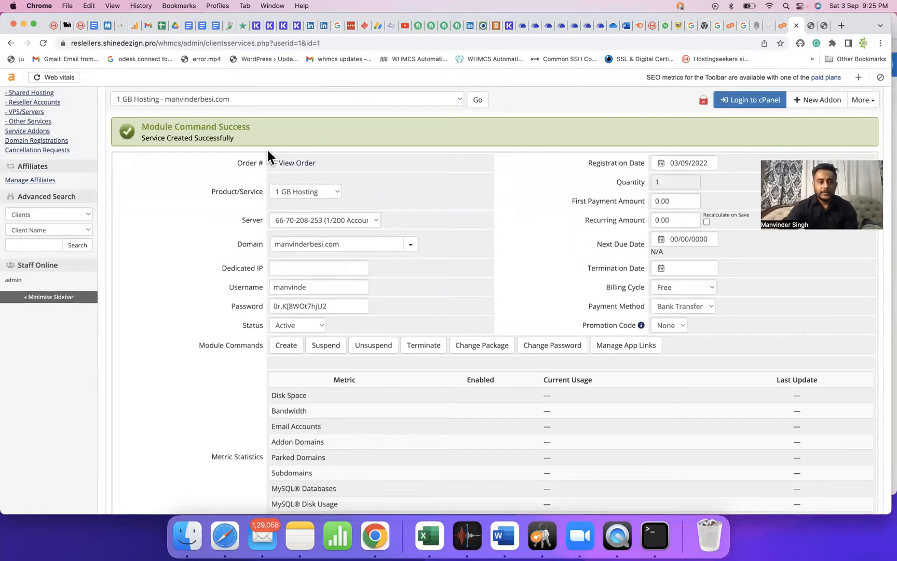
scroll(267, 150, down, 1)
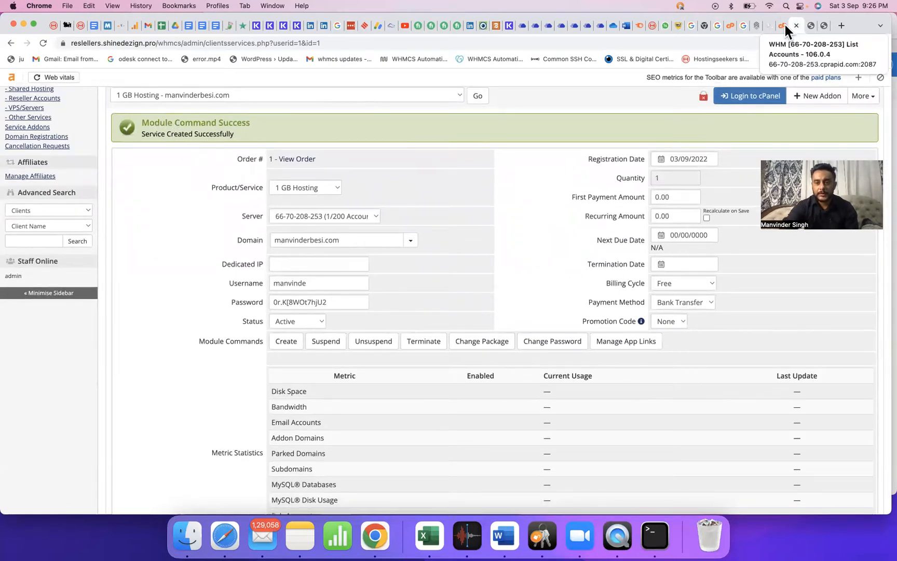
click(784, 25)
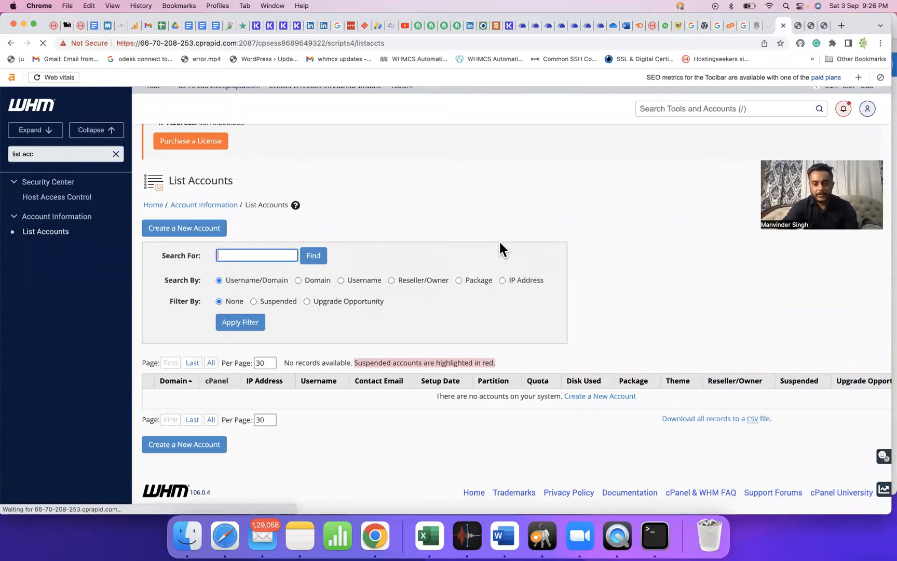
scroll(508, 312, down, 2)
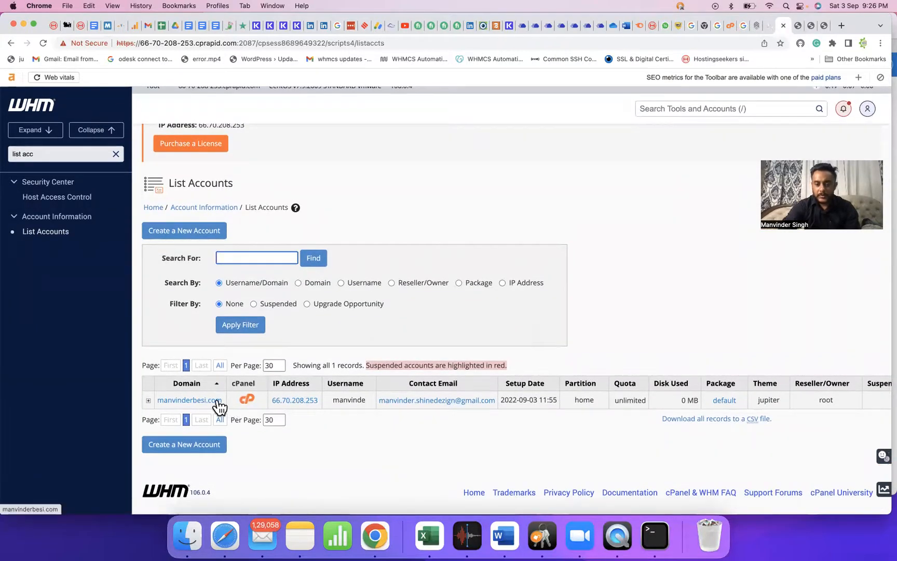
click(796, 25)
Log in to the client area as the owner from the client's Summary tab.
scroll(444, 233, up, 3)
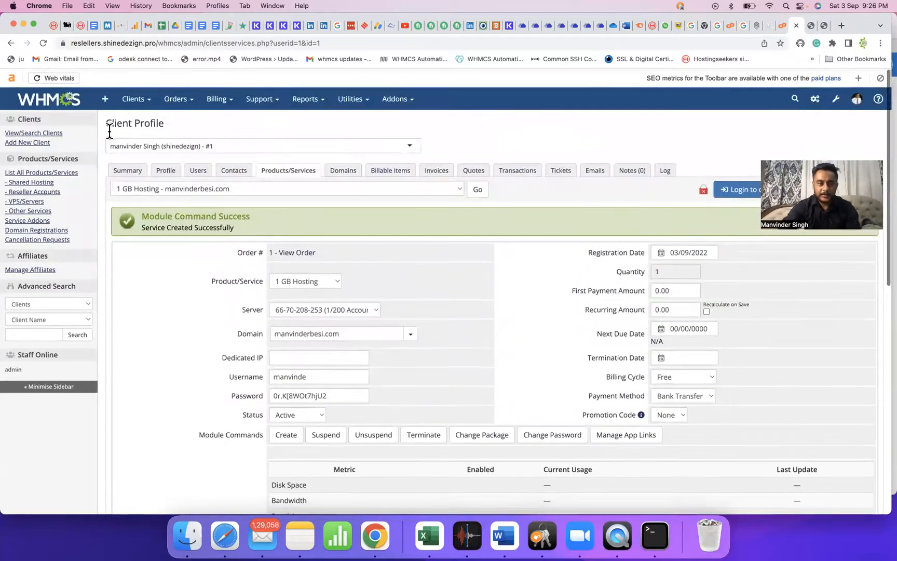
click(127, 170)
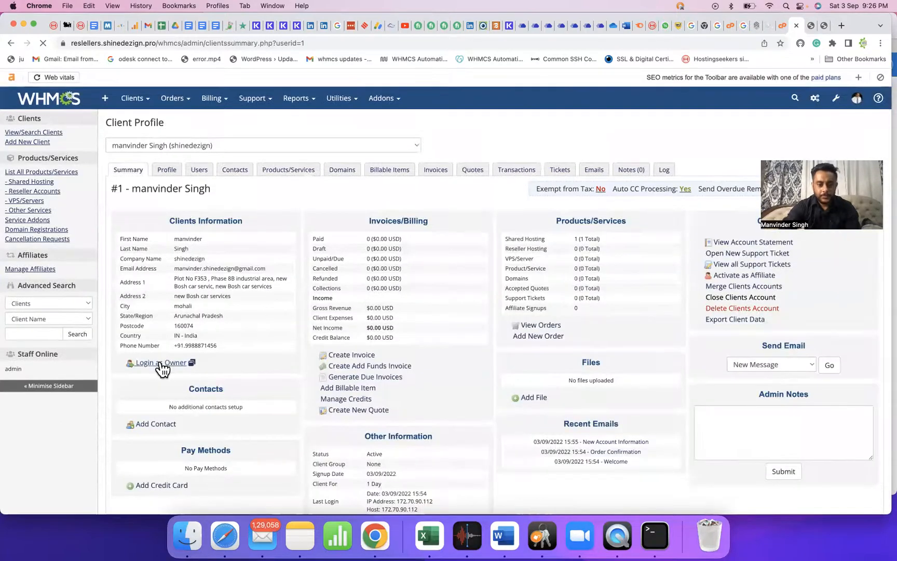
click(161, 363)
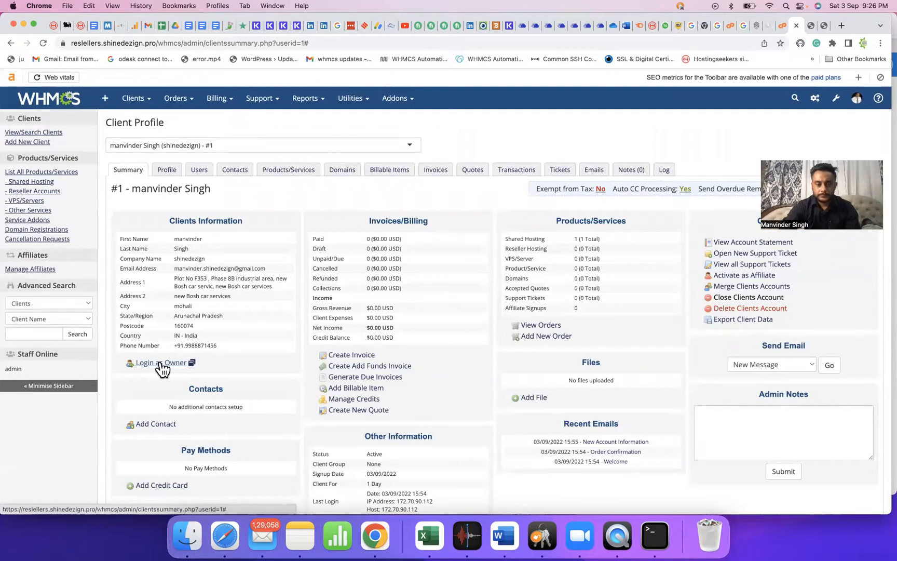
click(161, 363)
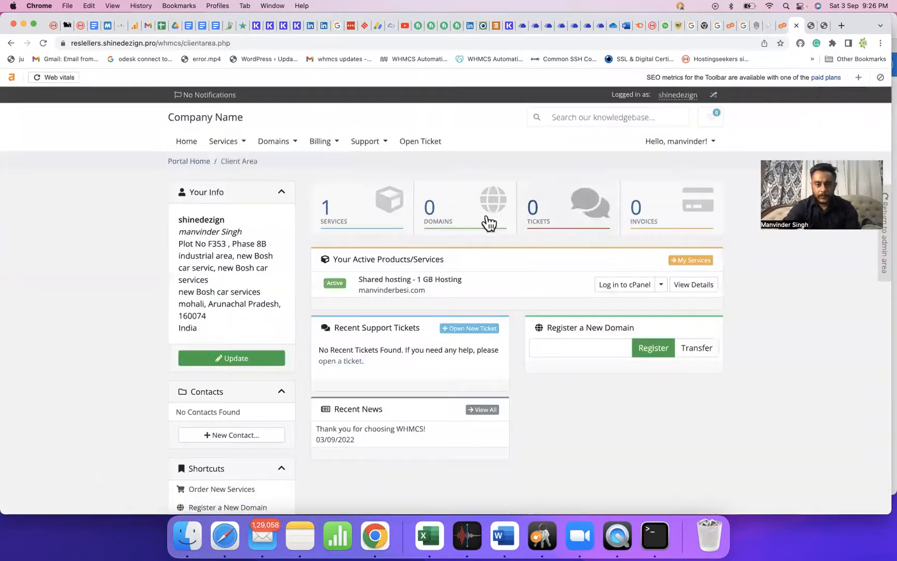
Open the 1 GB Hosting service details showing 0 M disk and bandwidth usage of unlimited.
click(348, 214)
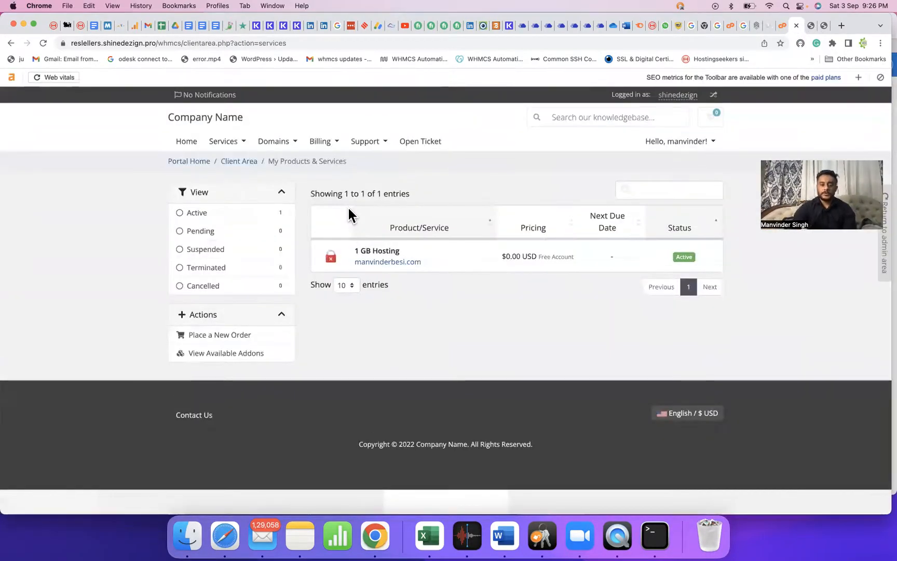
click(447, 259)
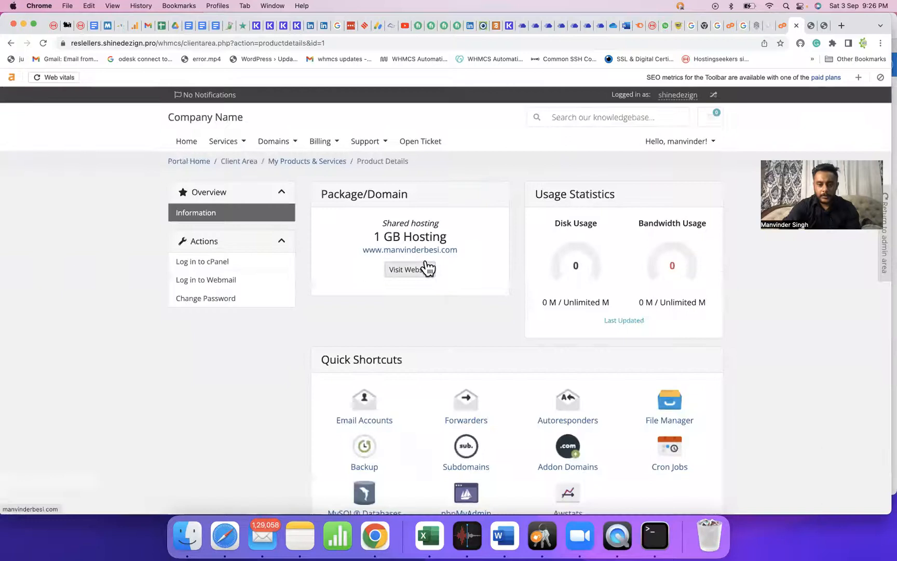
scroll(539, 270, down, 5)
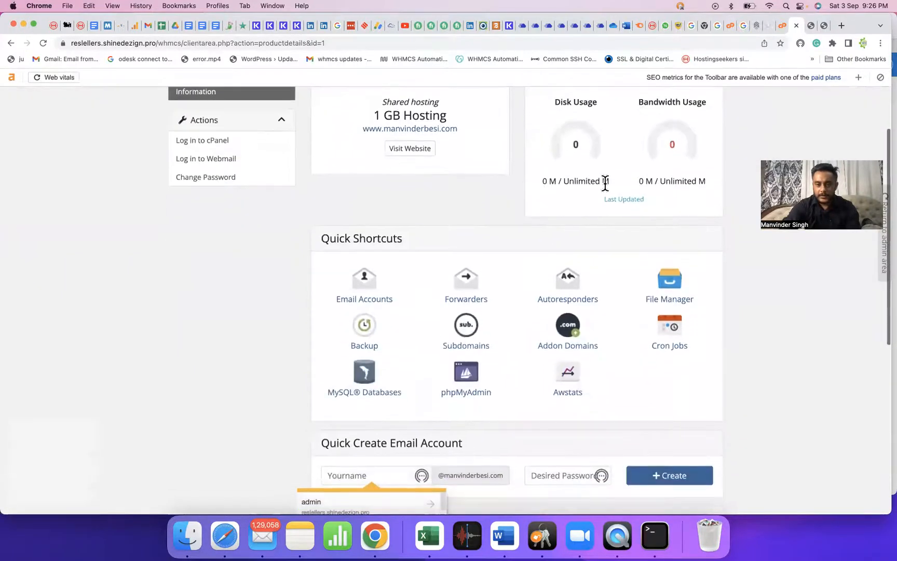
scroll(575, 180, up, 3)
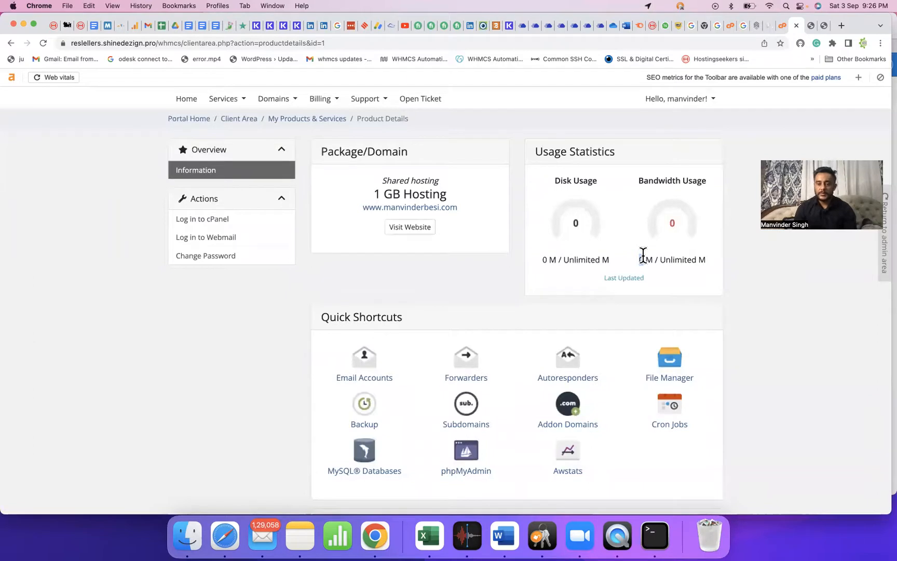
scroll(644, 255, down, 5)
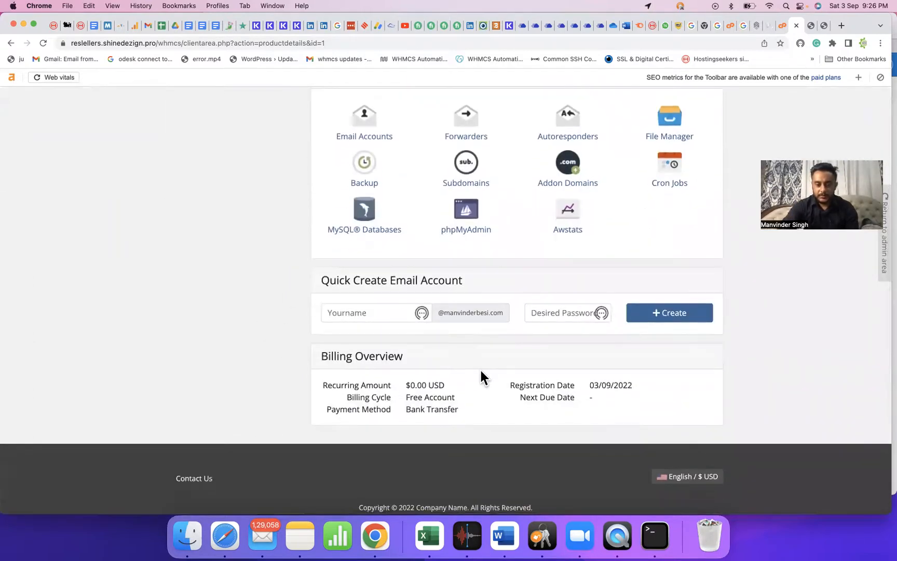
scroll(481, 374, up, 4)
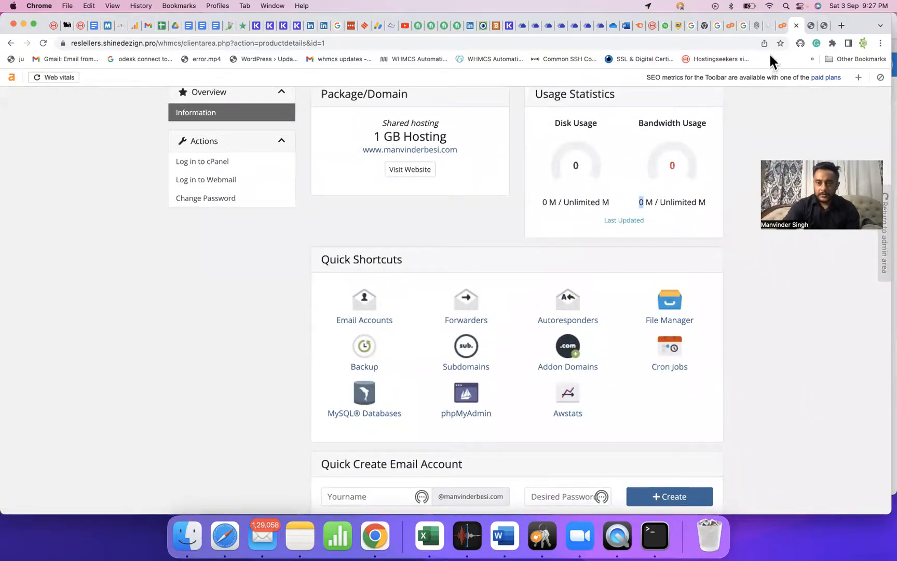
scroll(724, 156, up, 2)
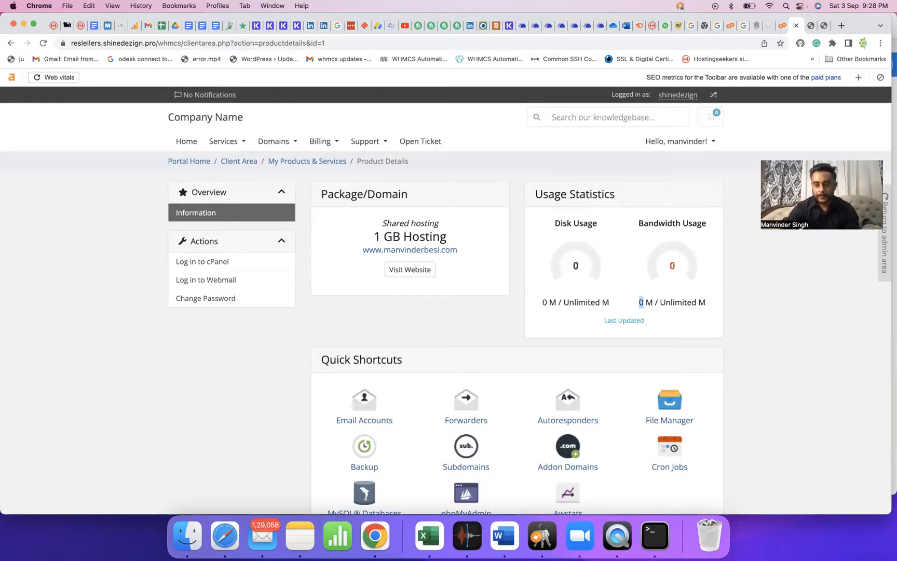
Bring Zoom to the front and stop sharing the screen.
click(588, 539)
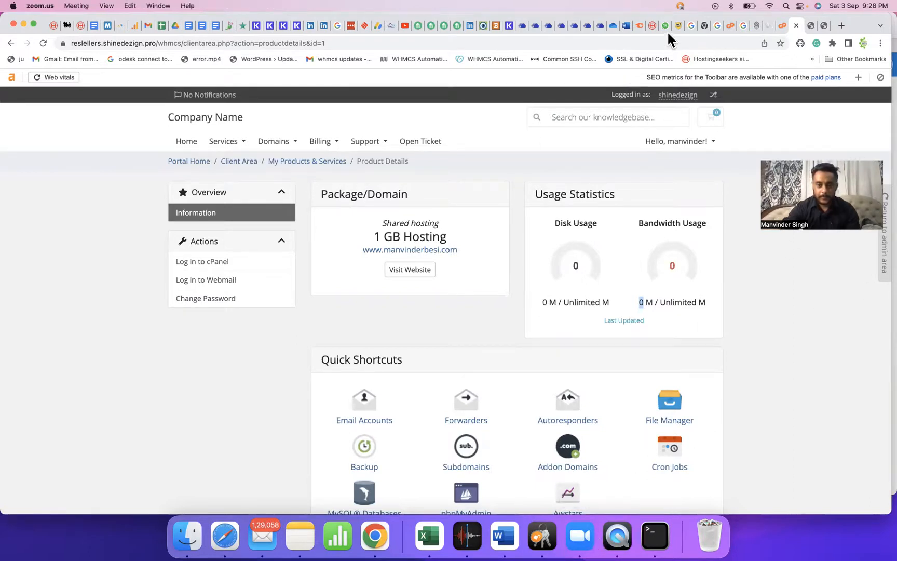
click(413, 45)
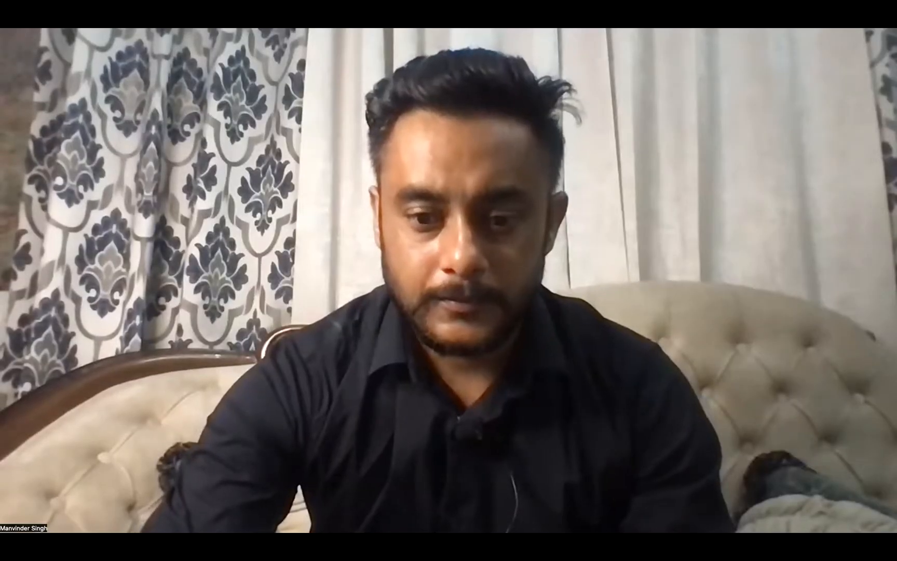